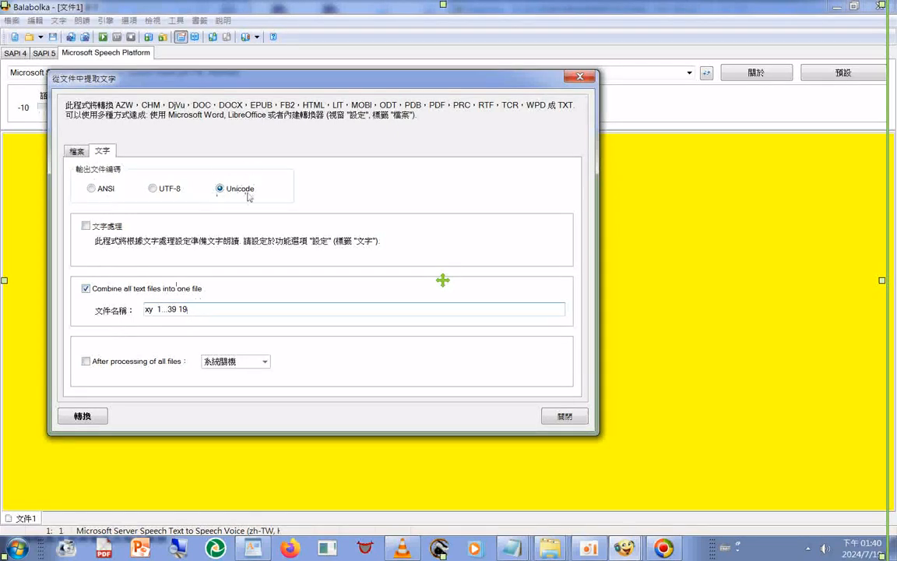
Step: Add all text files from folder 19 of the XYA directory to the text extraction list
{"action": "left_click", "coordinate": [76, 151]}
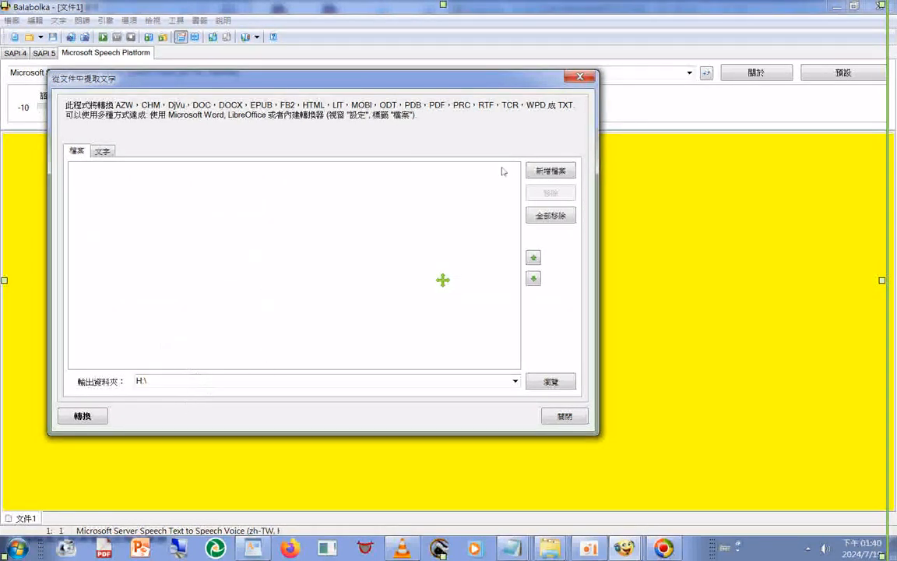
{"action": "left_click", "coordinate": [535, 173]}
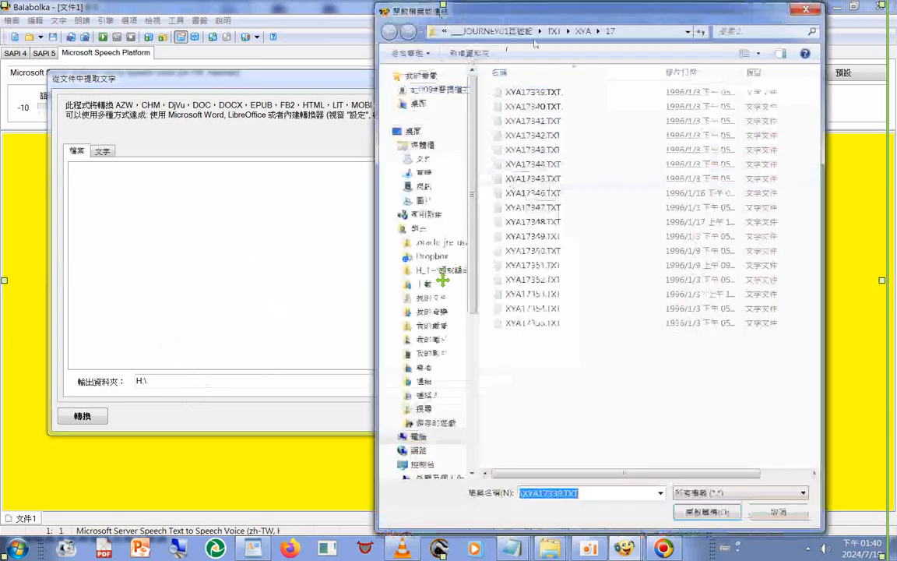
{"action": "left_click", "coordinate": [582, 31]}
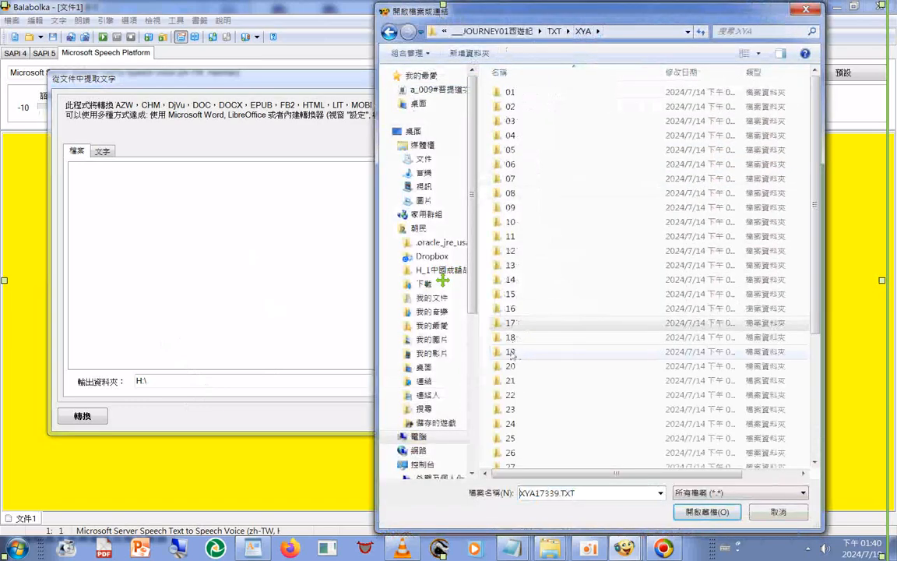
{"action": "double_click", "coordinate": [509, 351]}
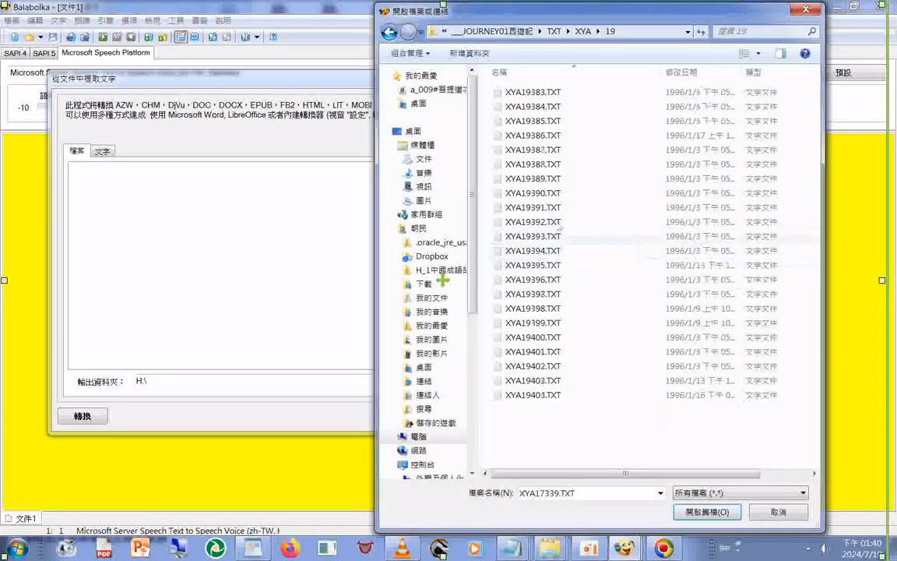
{"action": "key", "text": "ctrl+a"}
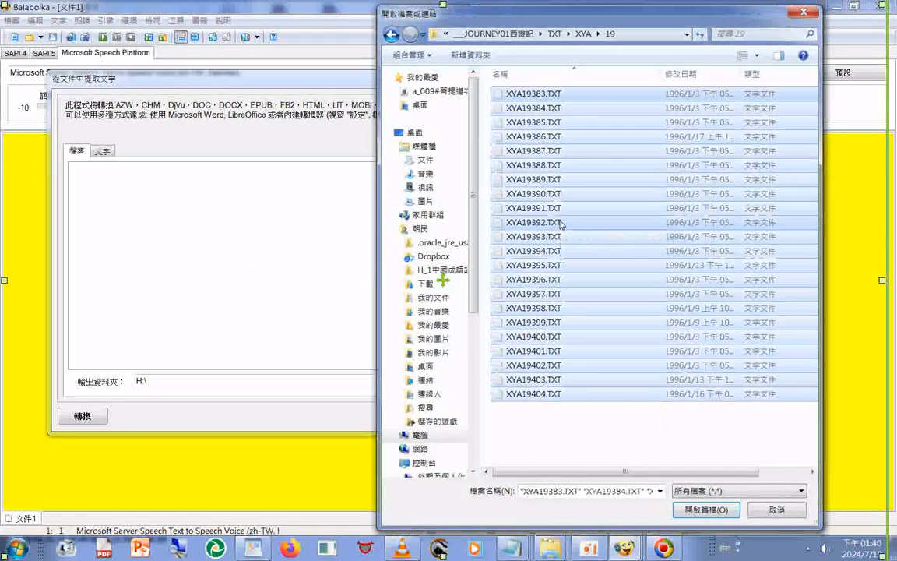
{"action": "key", "text": "Return"}
Step: Convert the listed folder 19 files into the combined text file and remove all files from the list
{"action": "left_click", "coordinate": [97, 416]}
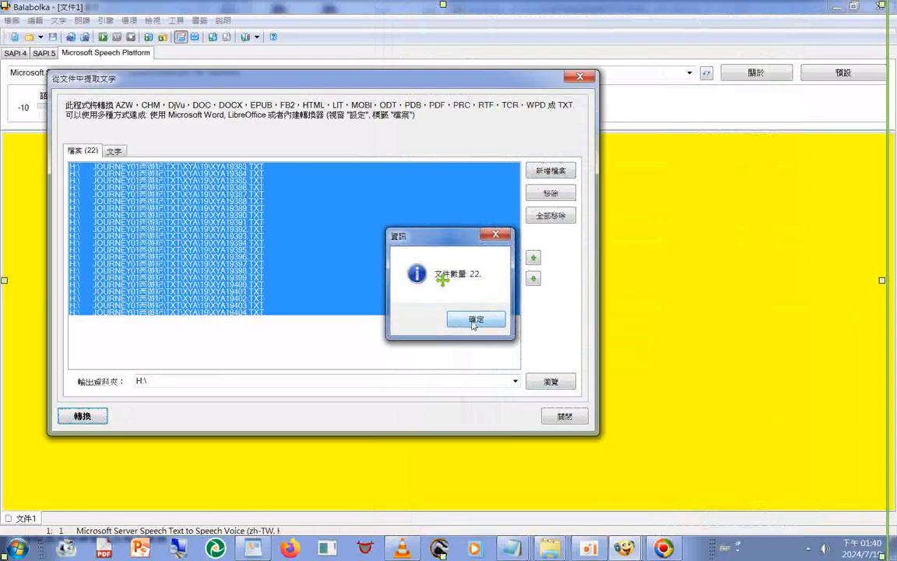
{"action": "left_click", "coordinate": [474, 321]}
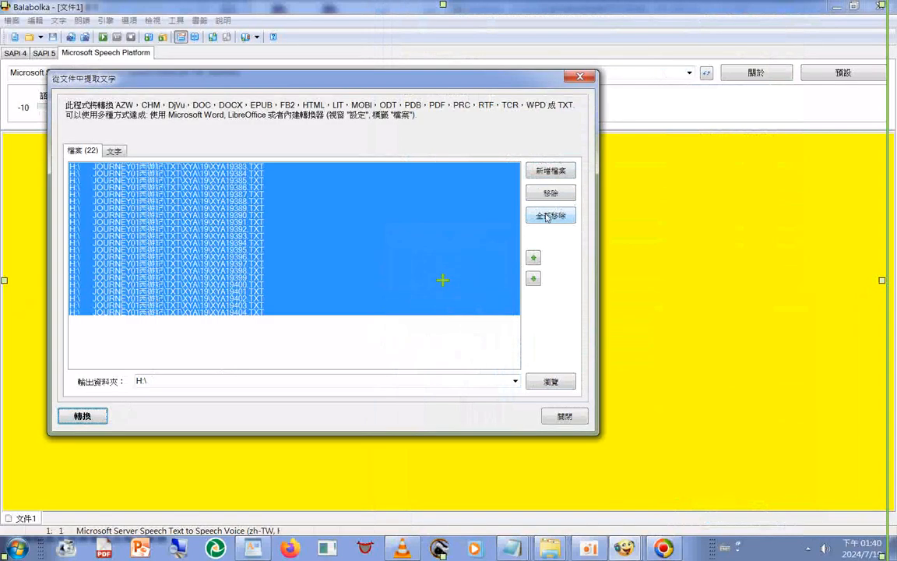
{"action": "left_click", "coordinate": [547, 216]}
{"action": "left_click", "coordinate": [407, 321]}
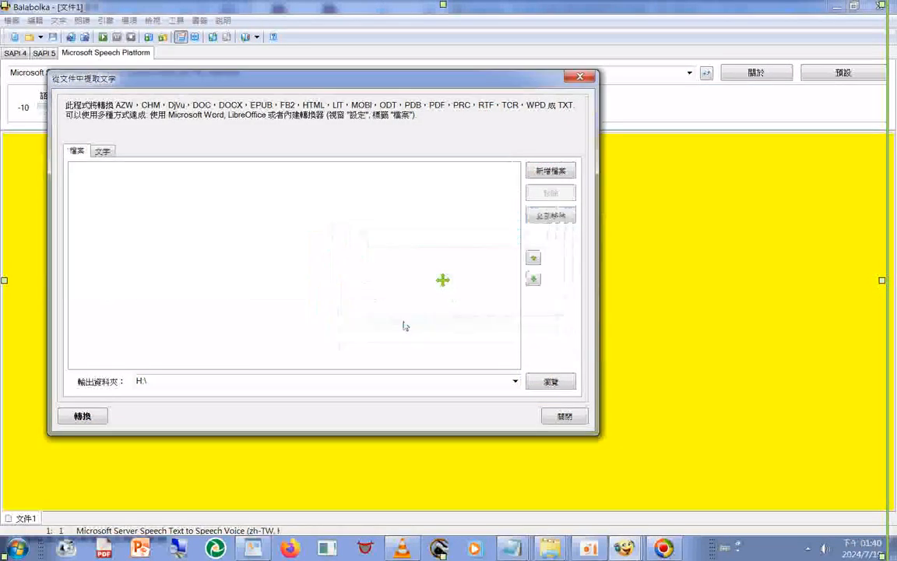
Step: Switch to Notepad's xy 1...39 17.txt window and check the text files on drive H: through its file-opening dialog, without opening any
{"action": "left_click", "coordinate": [511, 548]}
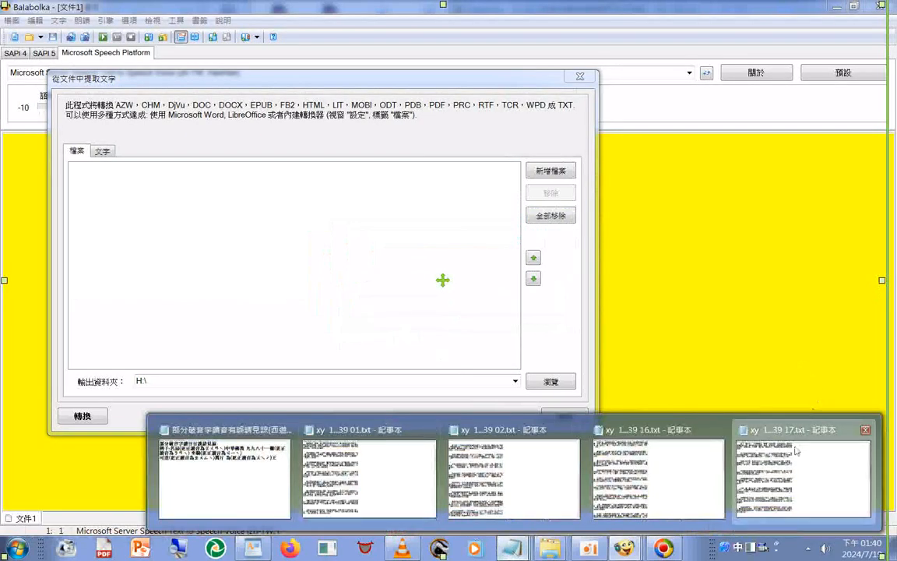
{"action": "left_click", "coordinate": [803, 475]}
{"action": "left_click", "coordinate": [35, 320]}
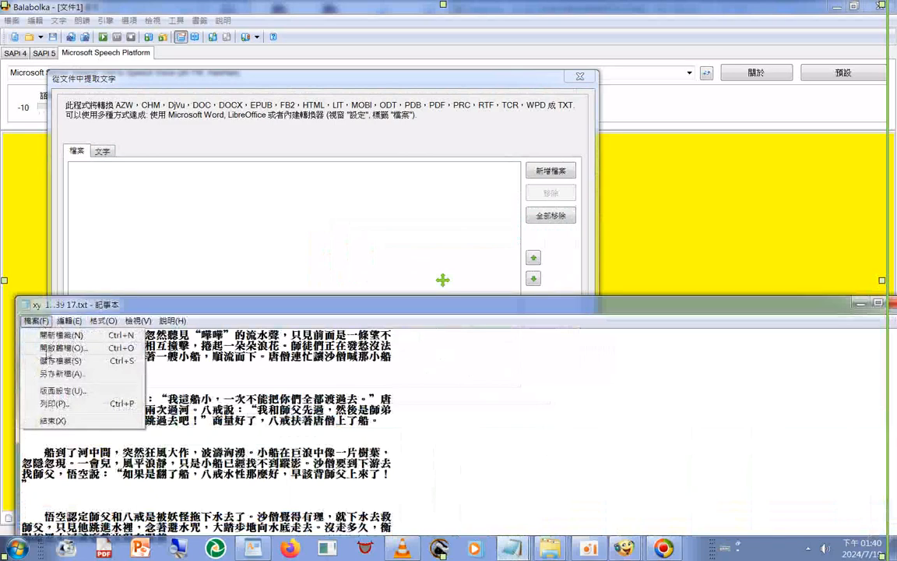
{"action": "left_click", "coordinate": [55, 348]}
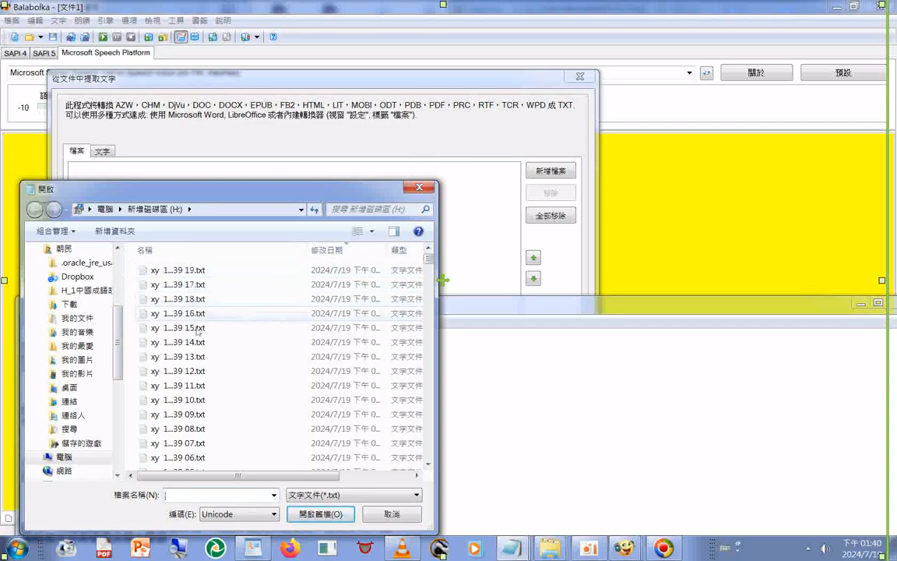
{"action": "left_click_drag", "start_coordinate": [421, 197], "coordinate": [422, 195]}
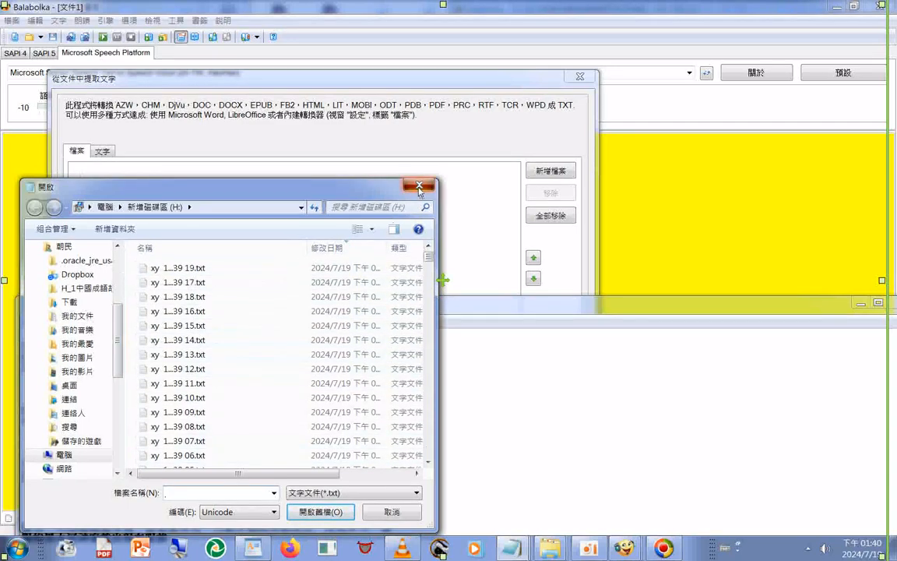
{"action": "left_click", "coordinate": [418, 190]}
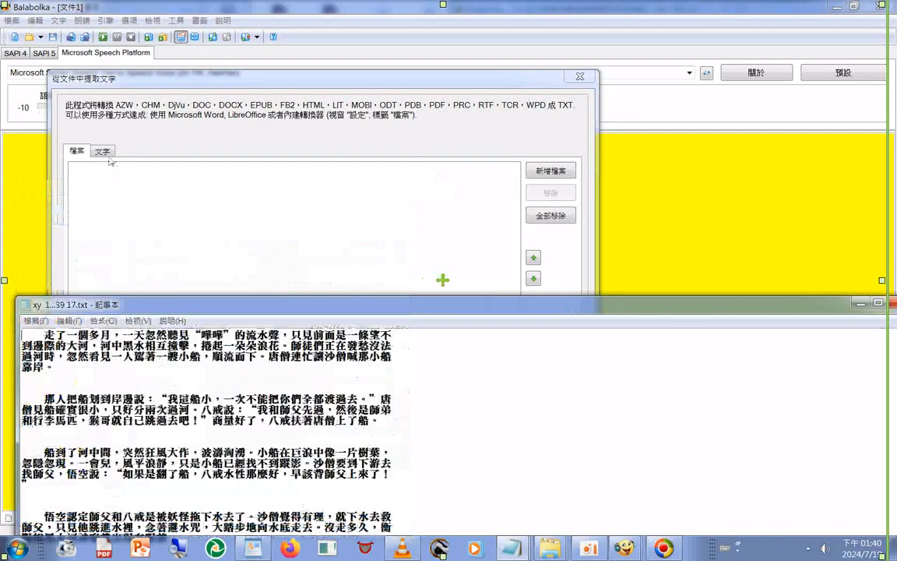
Step: Return to Balabolka's text extraction dialog and set the combined output file name to "xy 1...39 20"
{"action": "left_click", "coordinate": [110, 159]}
{"action": "left_click", "coordinate": [105, 154]}
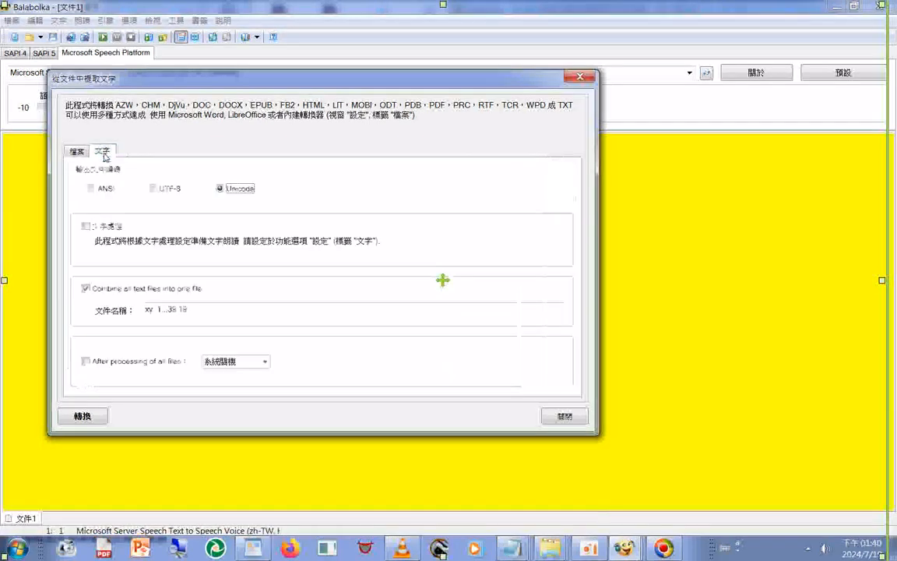
{"action": "left_click", "coordinate": [190, 312]}
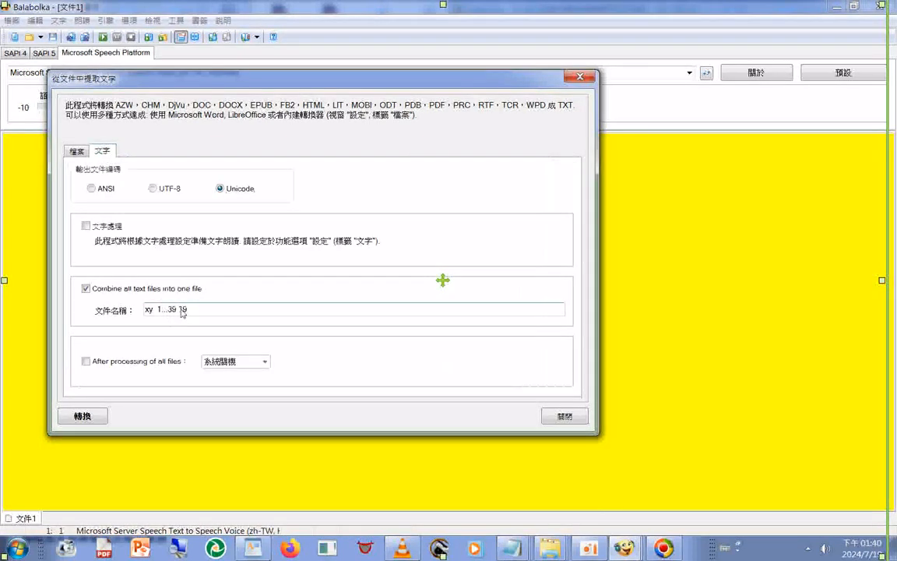
{"action": "double_click", "coordinate": [182, 310]}
{"action": "left_click", "coordinate": [77, 151]}
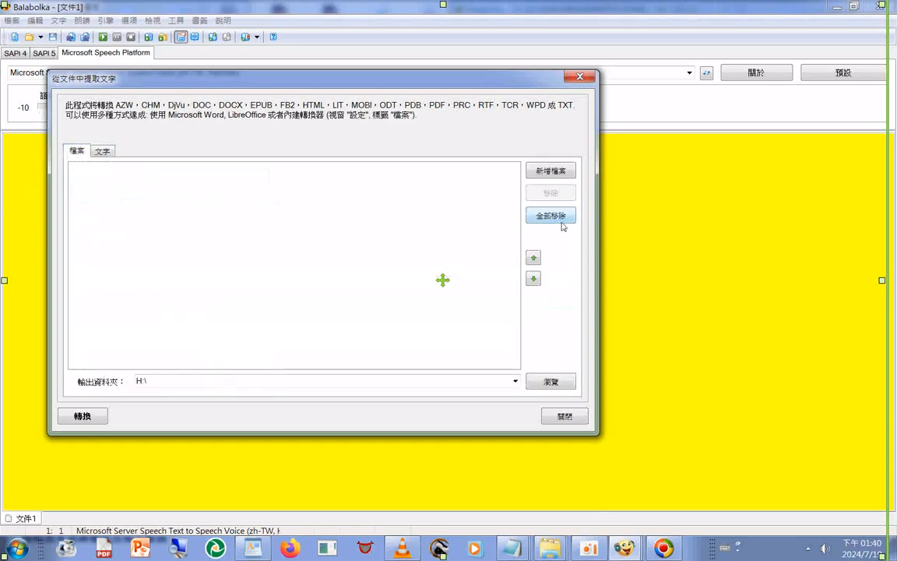
Step: Add all text files from folder 20 of the XYA directory to the extraction list
{"action": "left_click", "coordinate": [558, 173]}
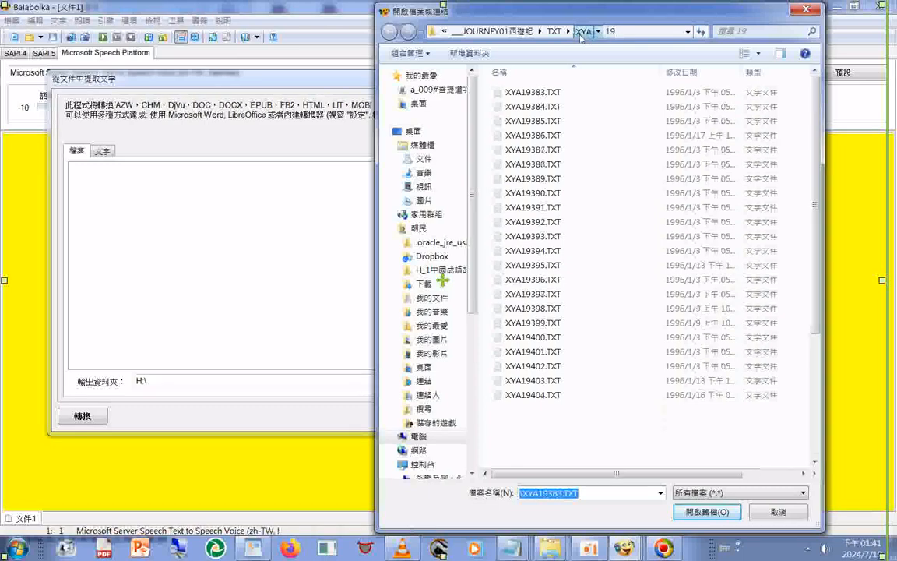
{"action": "left_click", "coordinate": [528, 31]}
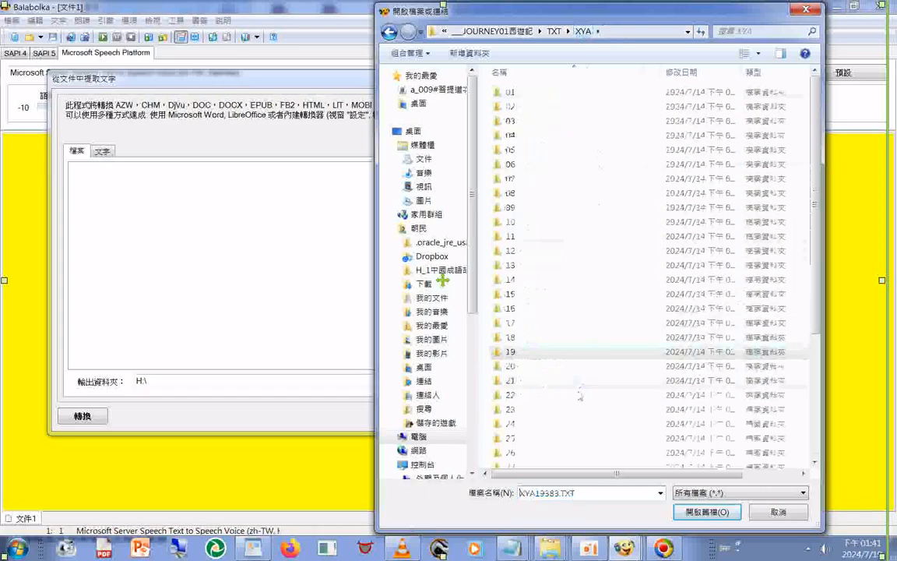
{"action": "double_click", "coordinate": [513, 367]}
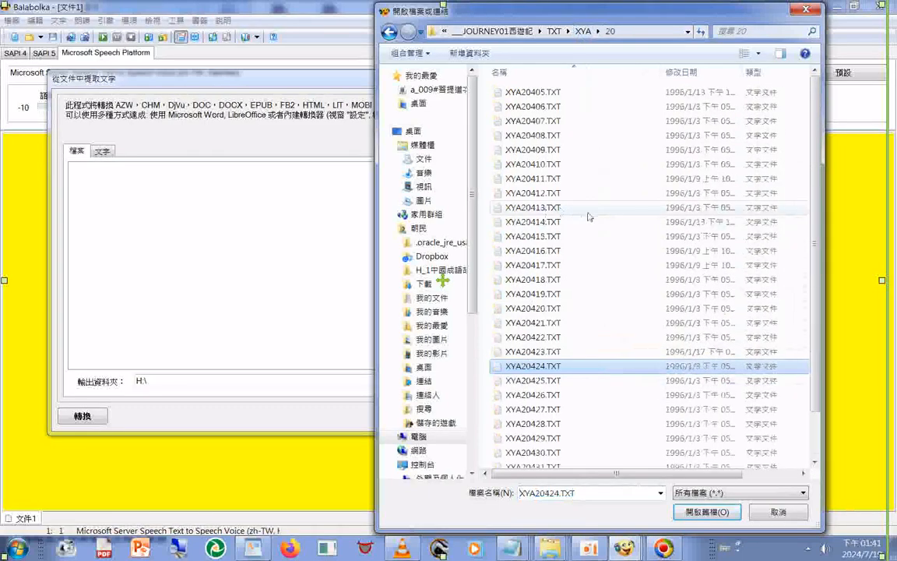
{"action": "key", "text": "ctrl+a"}
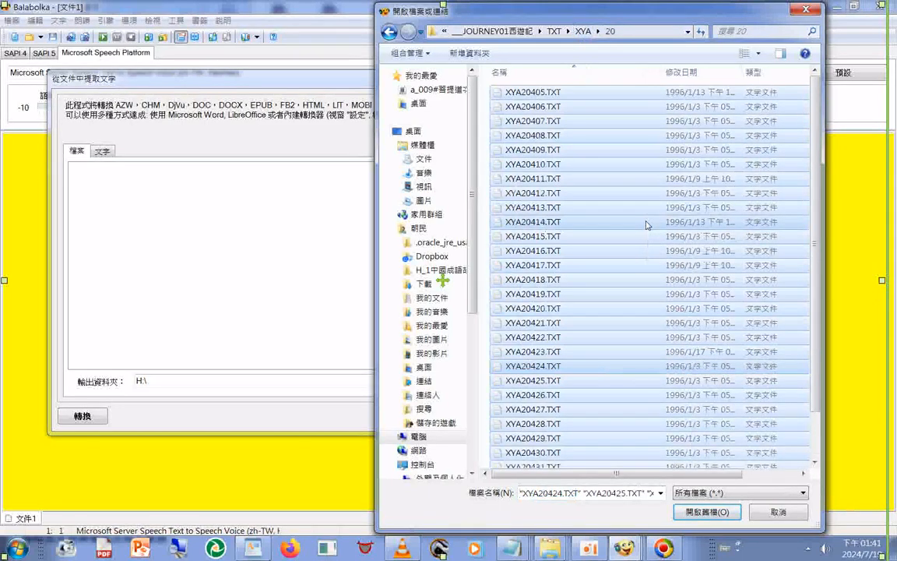
{"action": "key", "text": "Return"}
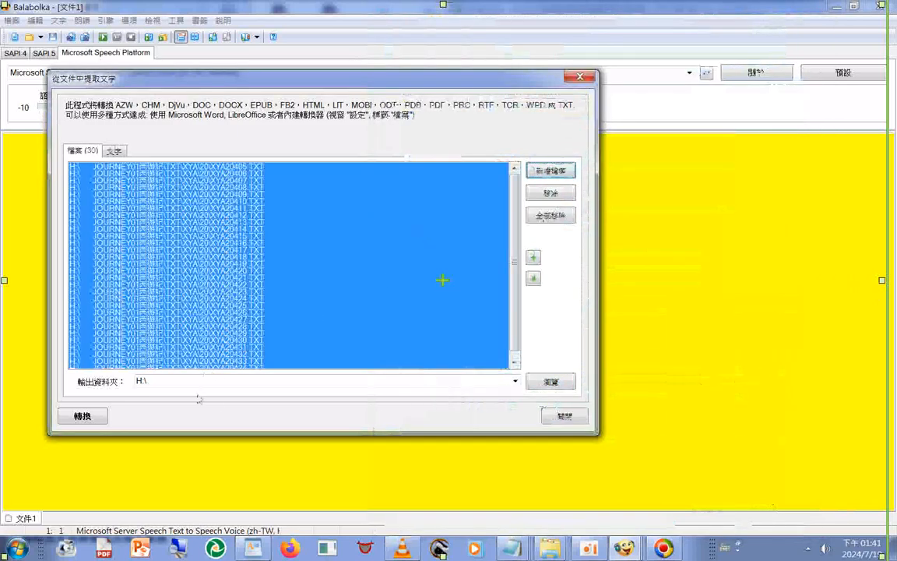
Step: Convert the listed folder 20 files into the combined text file and remove all files from the list
{"action": "left_click", "coordinate": [77, 418]}
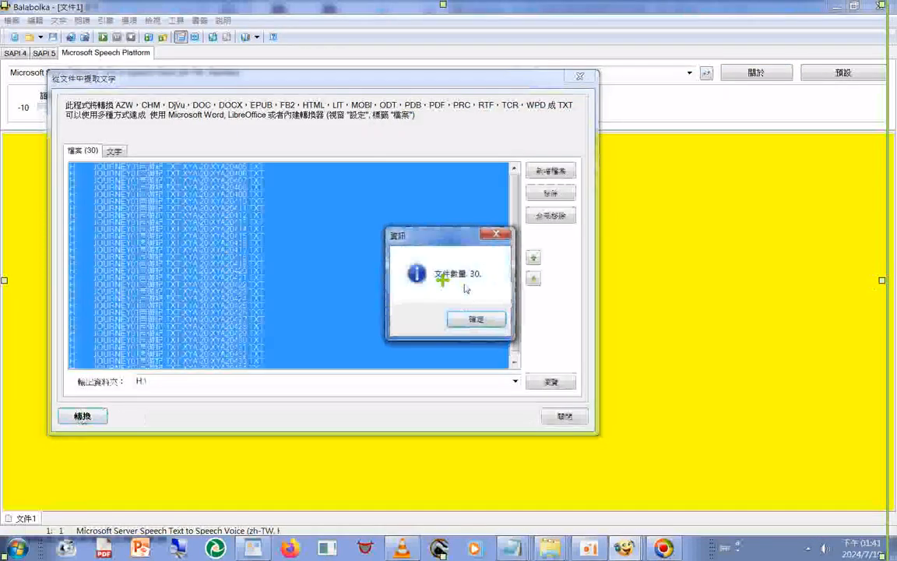
{"action": "left_click", "coordinate": [486, 320]}
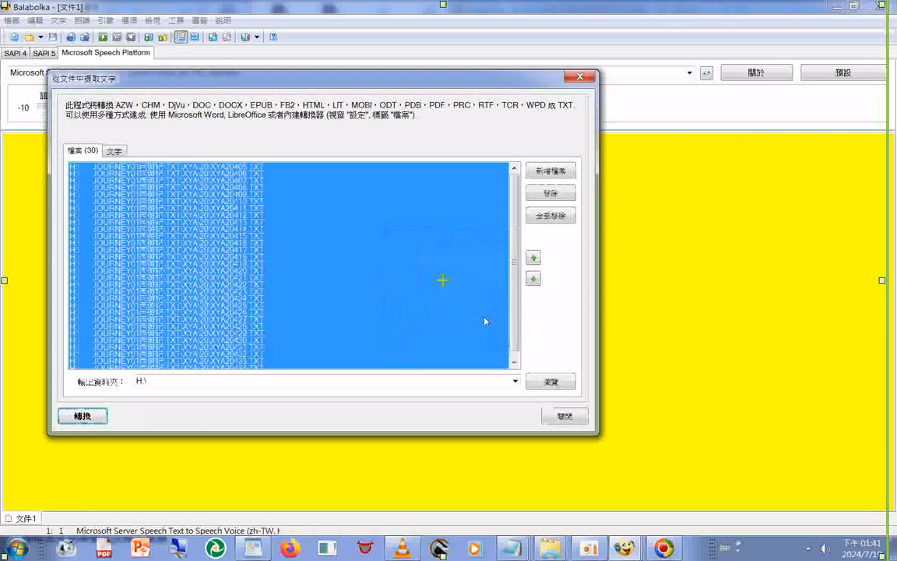
{"action": "left_click", "coordinate": [551, 216]}
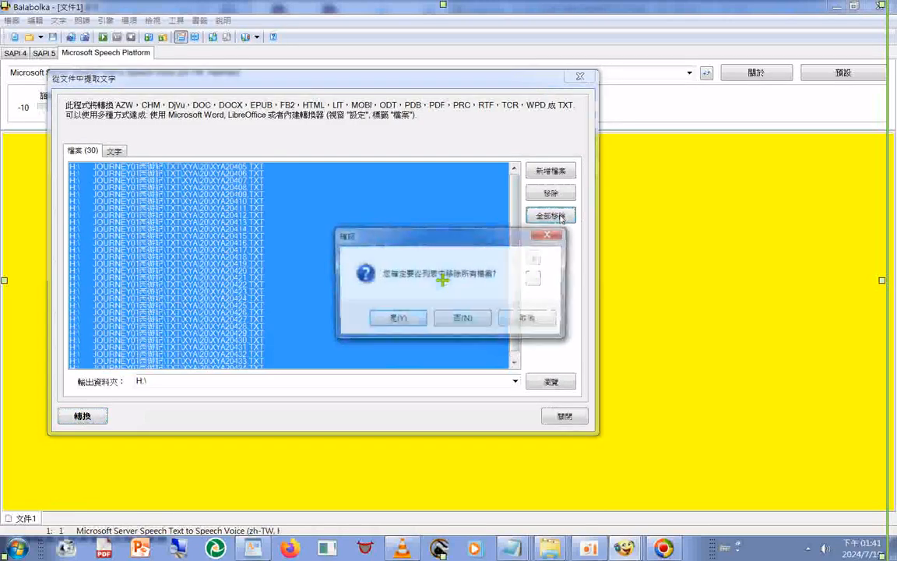
{"action": "left_click", "coordinate": [400, 316]}
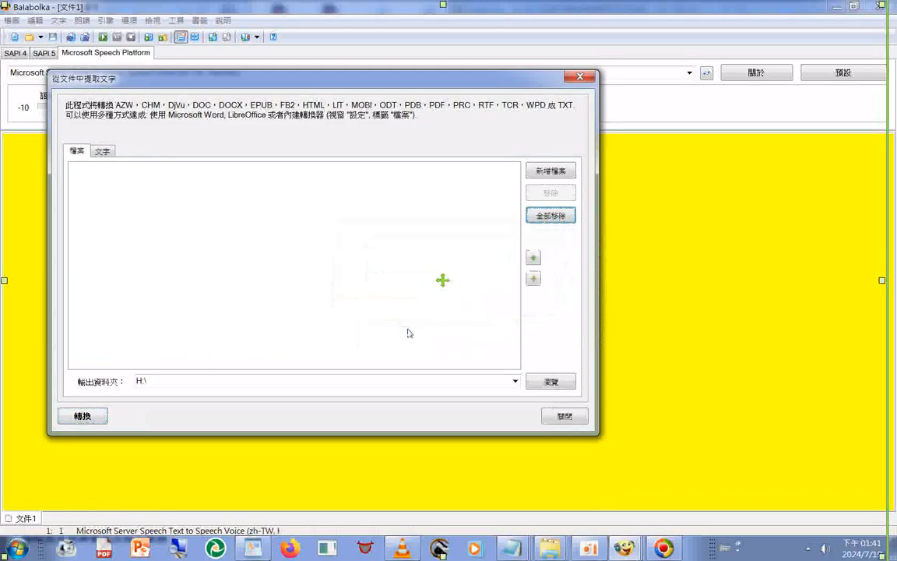
Step: Set the combined output file name to "xy 1...39 21" and return to the list of source files
{"action": "left_click", "coordinate": [102, 150]}
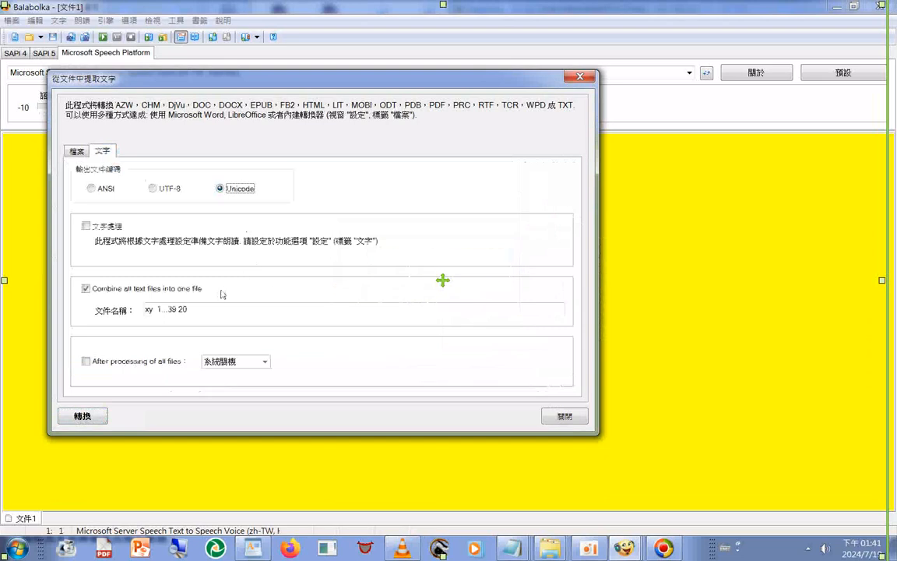
{"action": "double_click", "coordinate": [184, 310]}
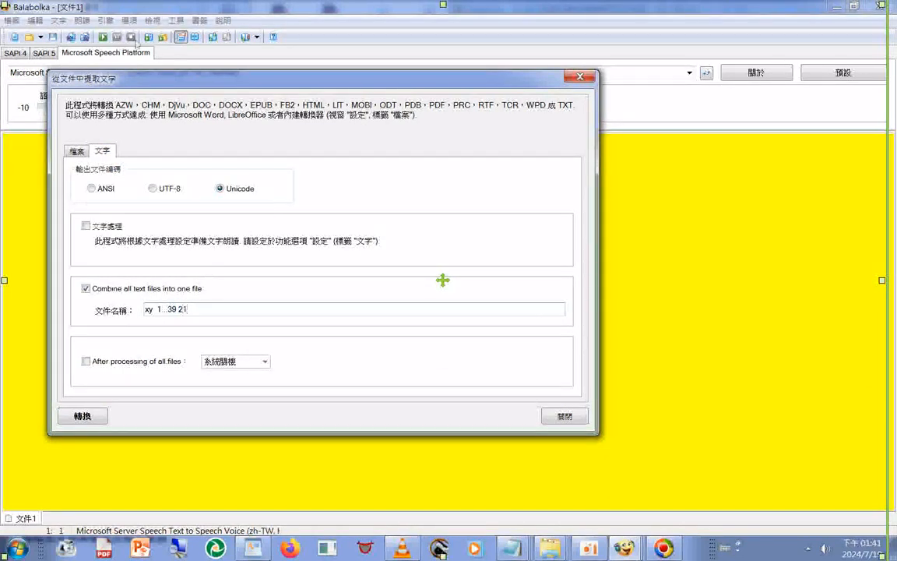
{"action": "left_click", "coordinate": [72, 148]}
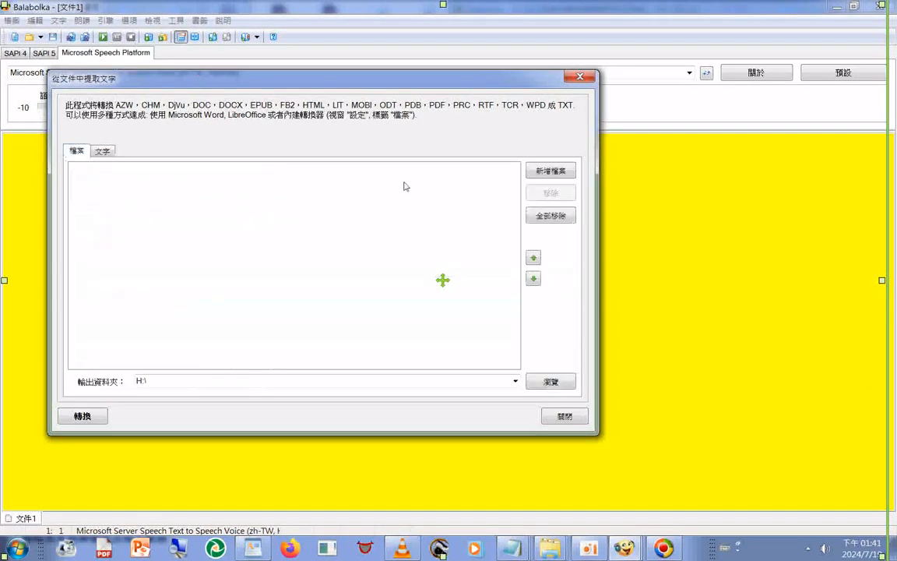
Step: Add all text files from folder 21 of the XYA directory to the extraction list
{"action": "left_click", "coordinate": [556, 172]}
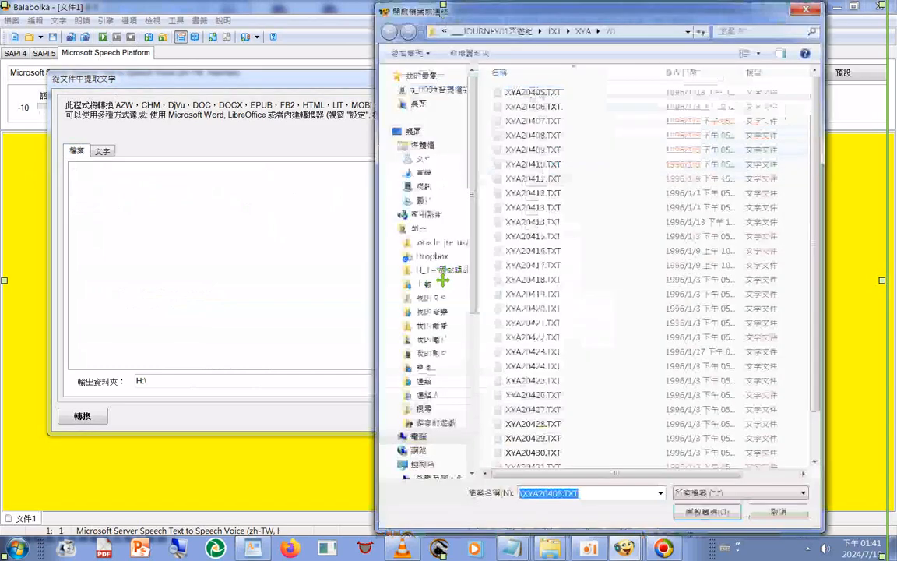
{"action": "left_click", "coordinate": [583, 32]}
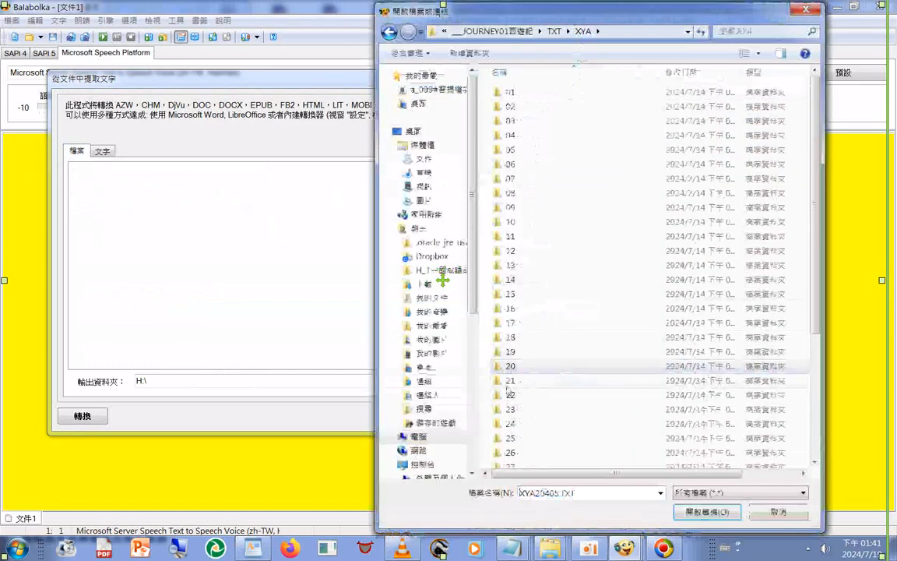
{"action": "double_click", "coordinate": [510, 380]}
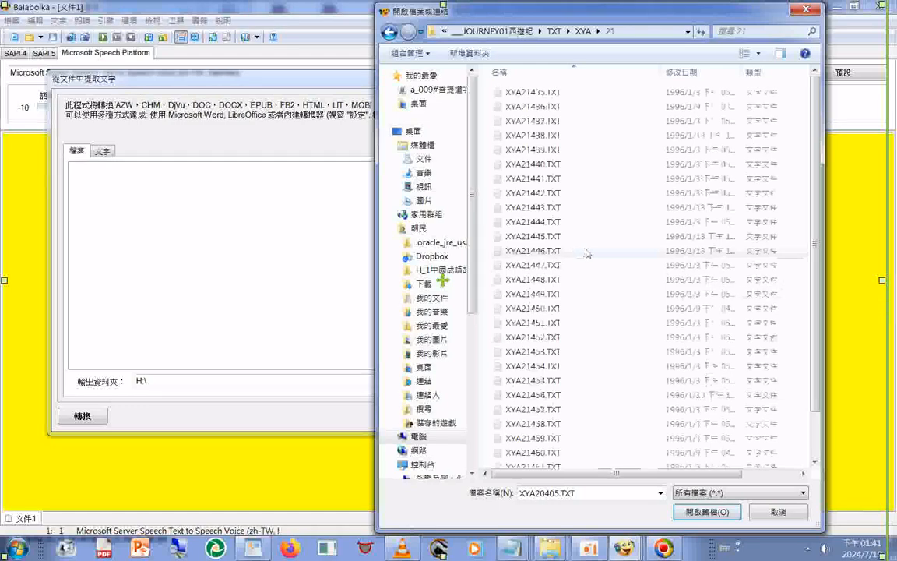
{"action": "key", "text": "ctrl+a"}
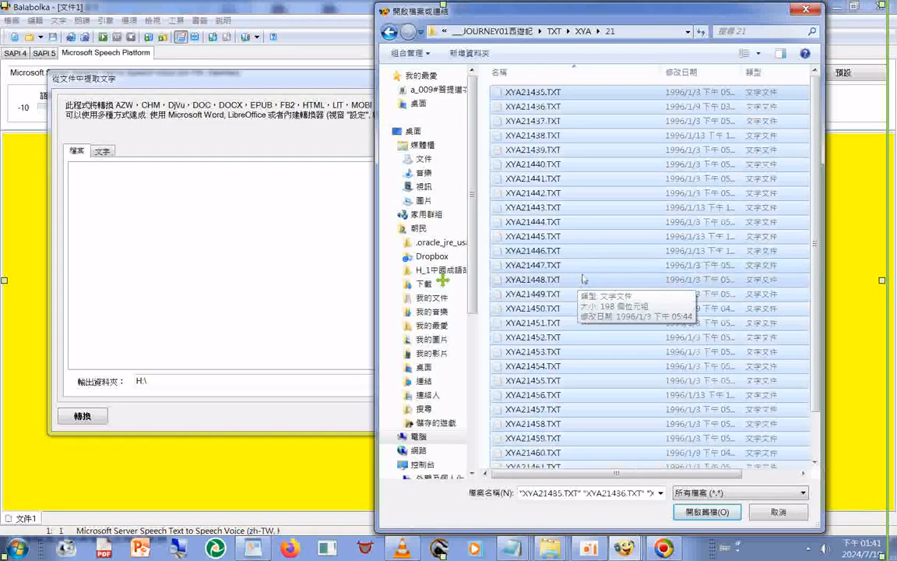
{"action": "key", "text": "Return"}
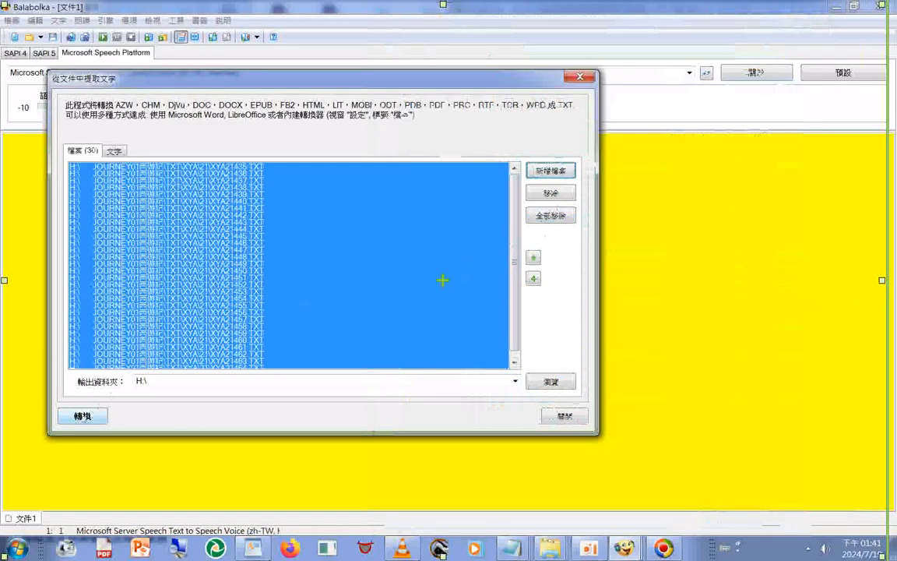
Step: Convert the listed folder 21 files into the combined text file and remove all files from the list
{"action": "left_click", "coordinate": [82, 416]}
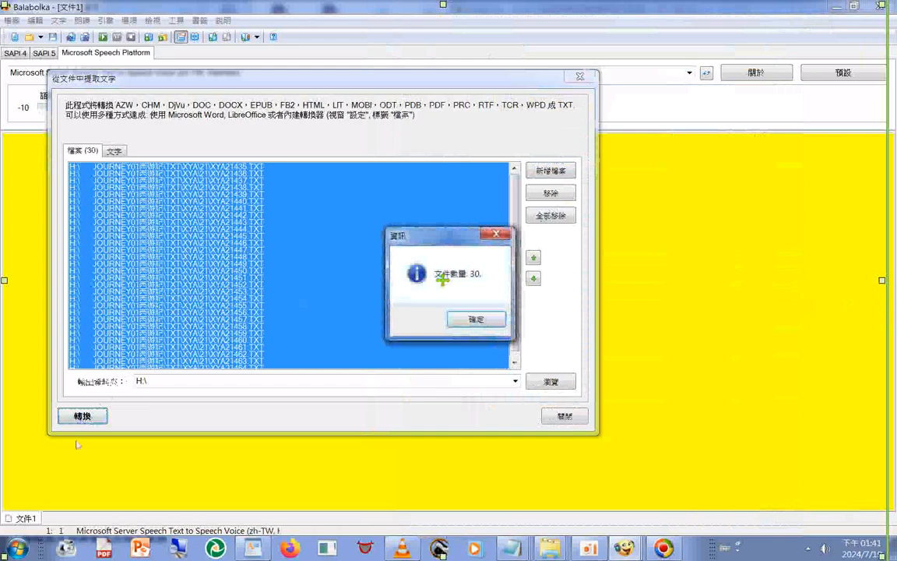
{"action": "left_click", "coordinate": [481, 319]}
{"action": "left_click", "coordinate": [551, 215]}
{"action": "left_click", "coordinate": [396, 320]}
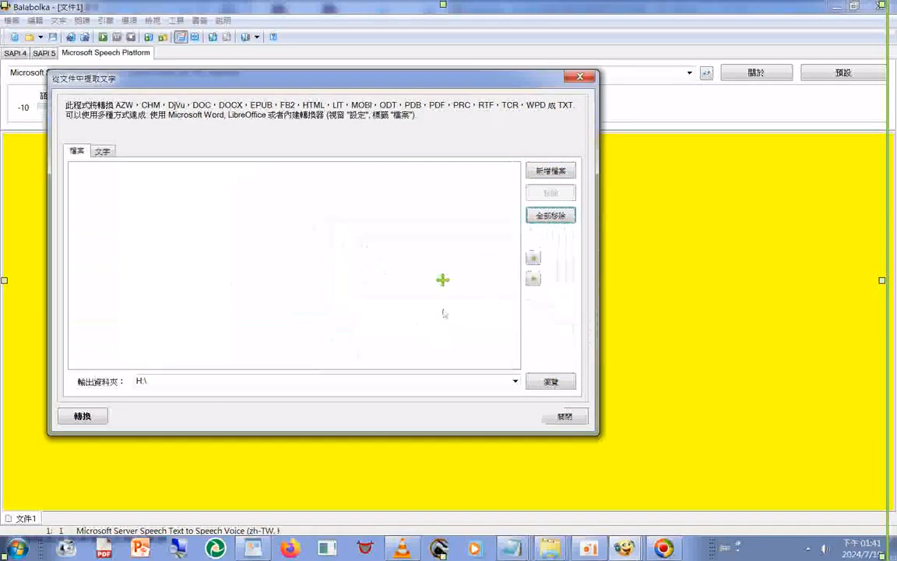
Step: Set the combined output file name to "xy 1...39 22" and add all text files from XYA folder 22 to the extraction list
{"action": "left_click", "coordinate": [102, 152]}
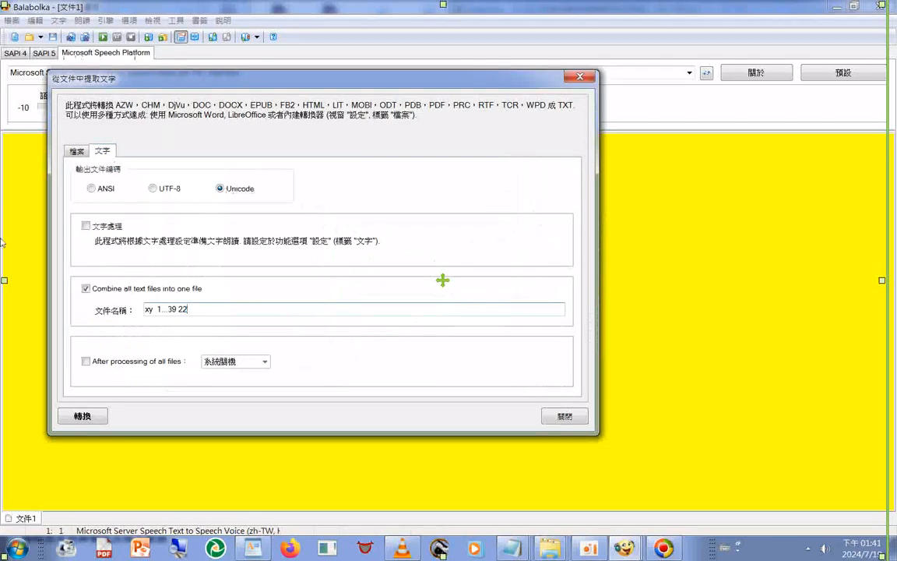
{"action": "left_click", "coordinate": [77, 153]}
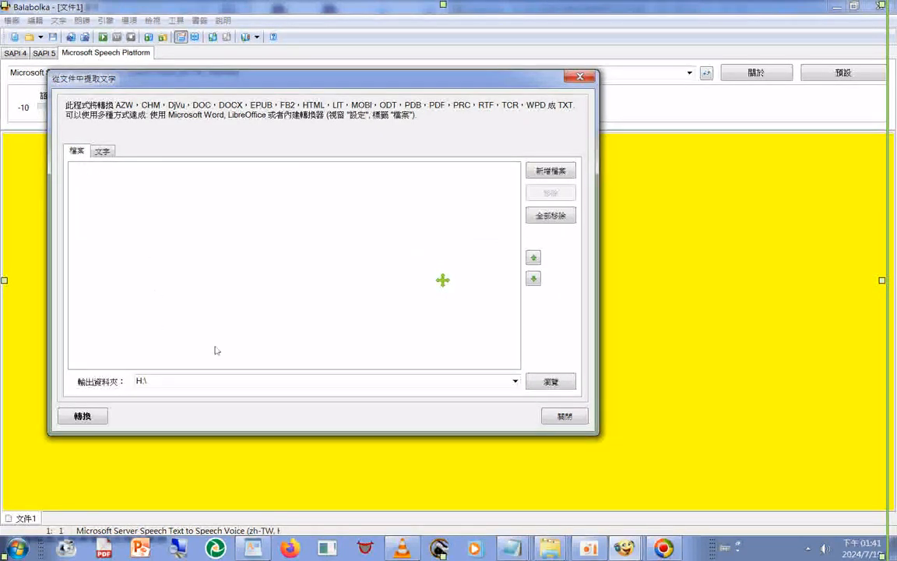
{"action": "left_click", "coordinate": [549, 177]}
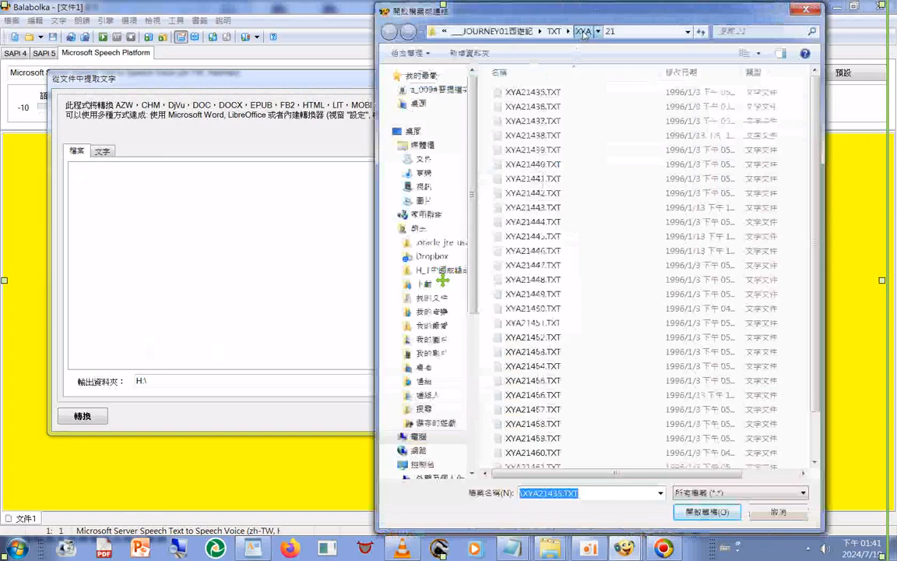
{"action": "left_click", "coordinate": [582, 31]}
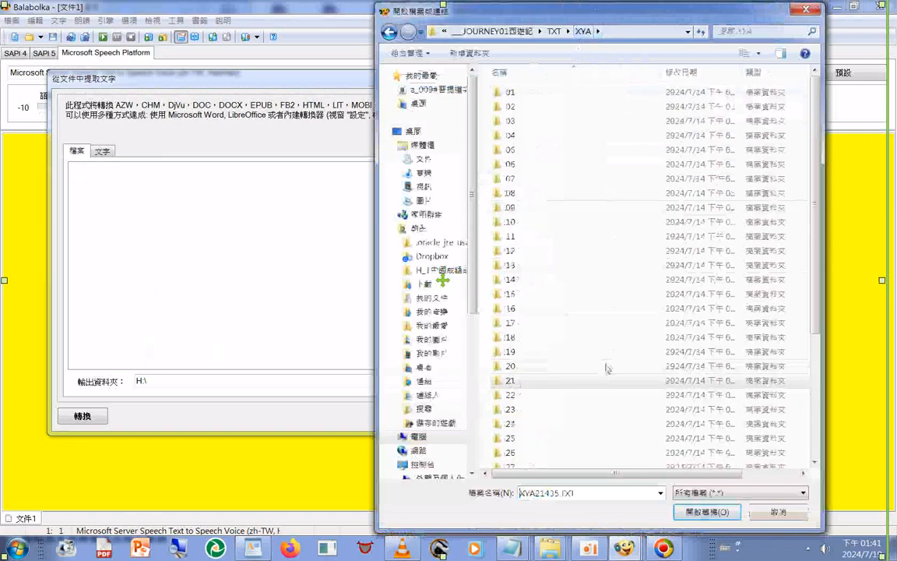
{"action": "left_click", "coordinate": [510, 397]}
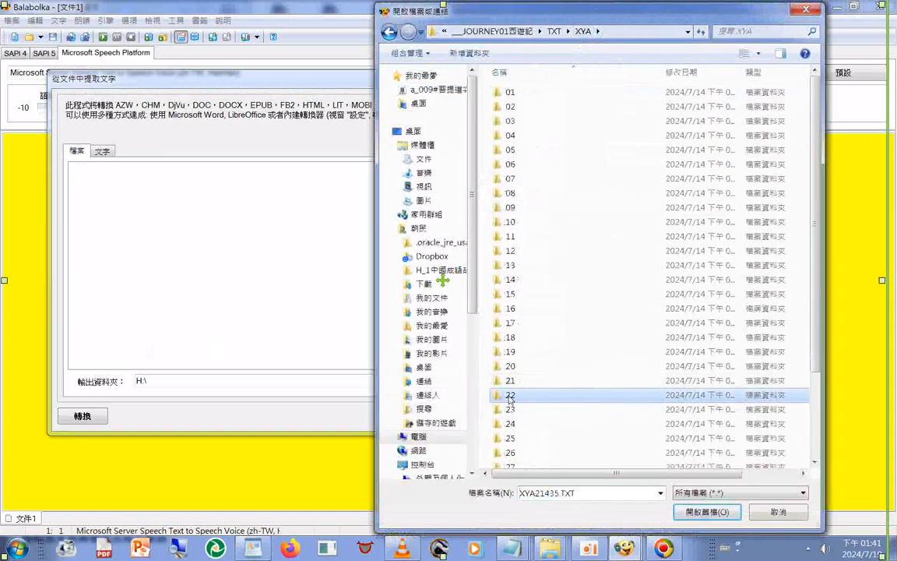
{"action": "double_click", "coordinate": [510, 397]}
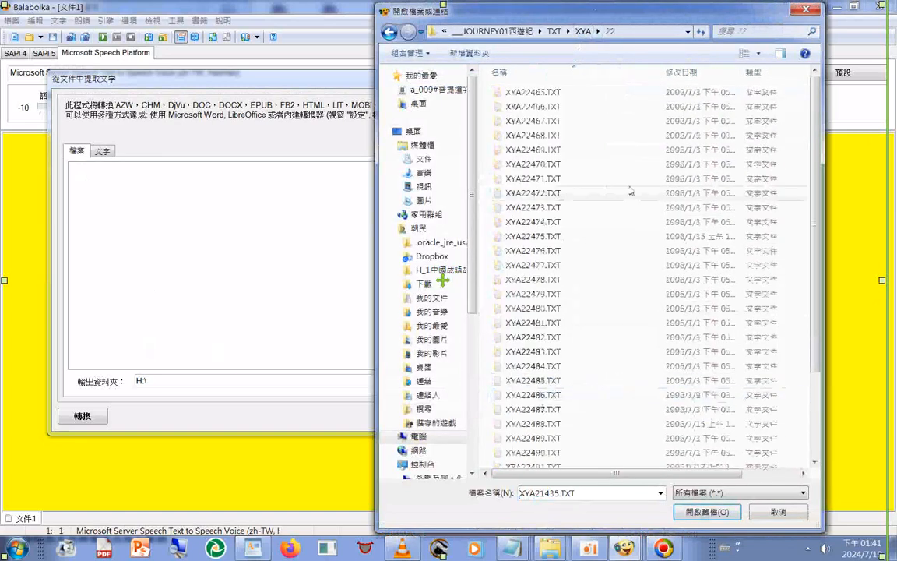
{"action": "key", "text": "ctrl+a"}
{"action": "key", "text": "Return"}
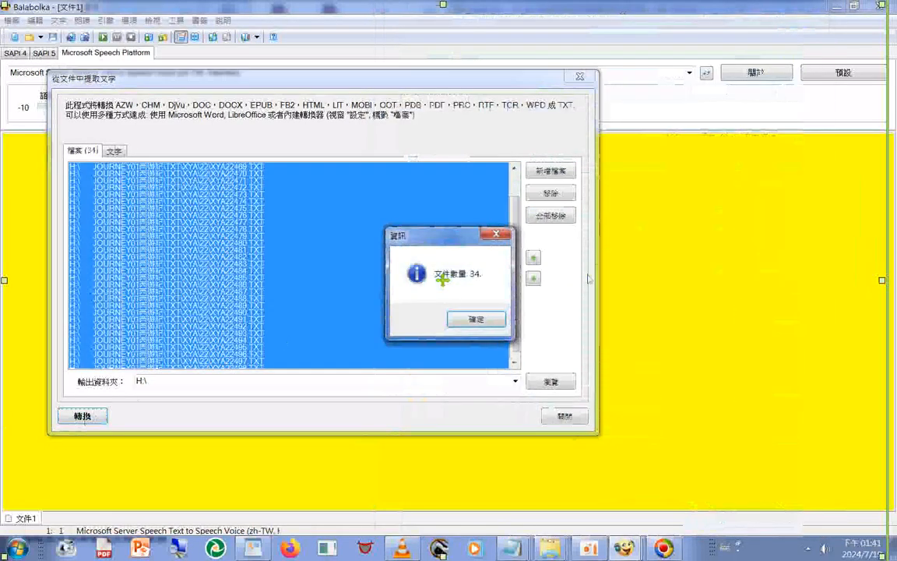
Step: Convert the listed folder 22 files into the combined text file and remove all files from the list
{"action": "left_click", "coordinate": [475, 319]}
{"action": "left_click", "coordinate": [548, 218]}
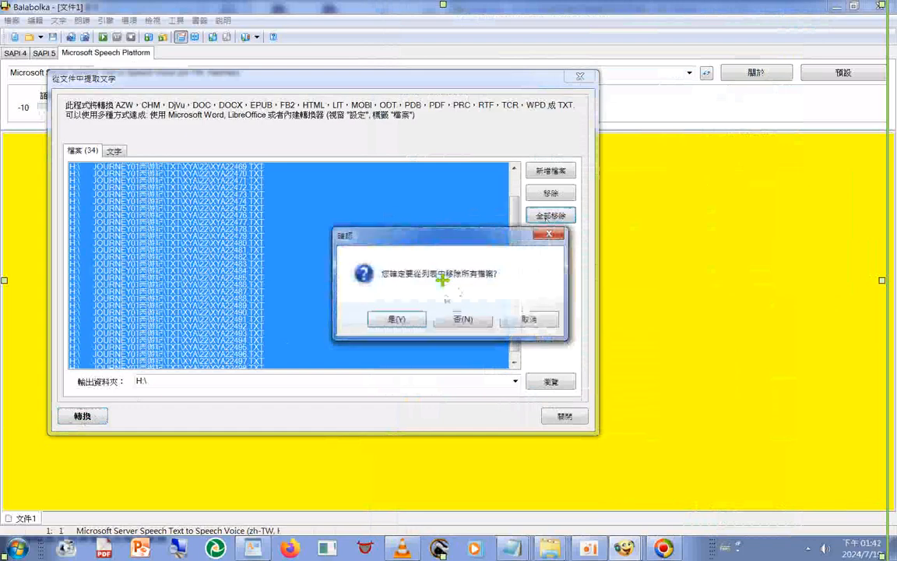
{"action": "left_click", "coordinate": [405, 315]}
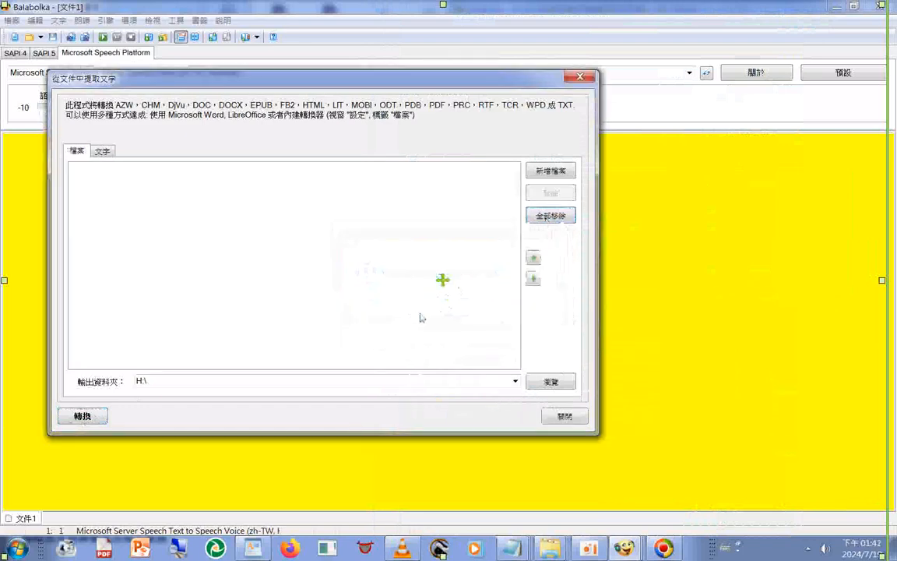
Step: Set the combined output file name to "xy 1...39 23" and return to the list of source files
{"action": "left_click", "coordinate": [103, 151]}
{"action": "double_click", "coordinate": [184, 309]}
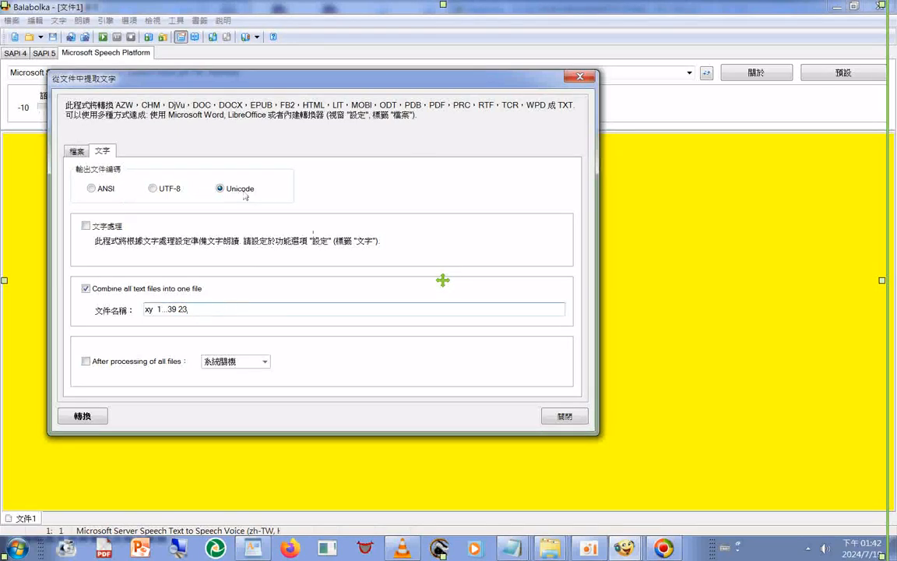
{"action": "left_click", "coordinate": [76, 150]}
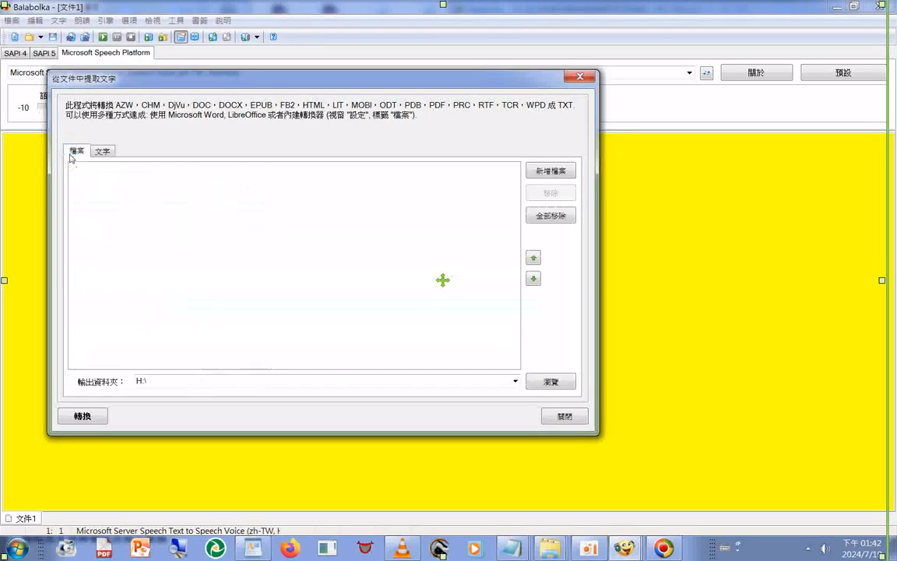
Step: Add all text files from folder 23 of the XYA directory to the extraction list
{"action": "left_click", "coordinate": [549, 173]}
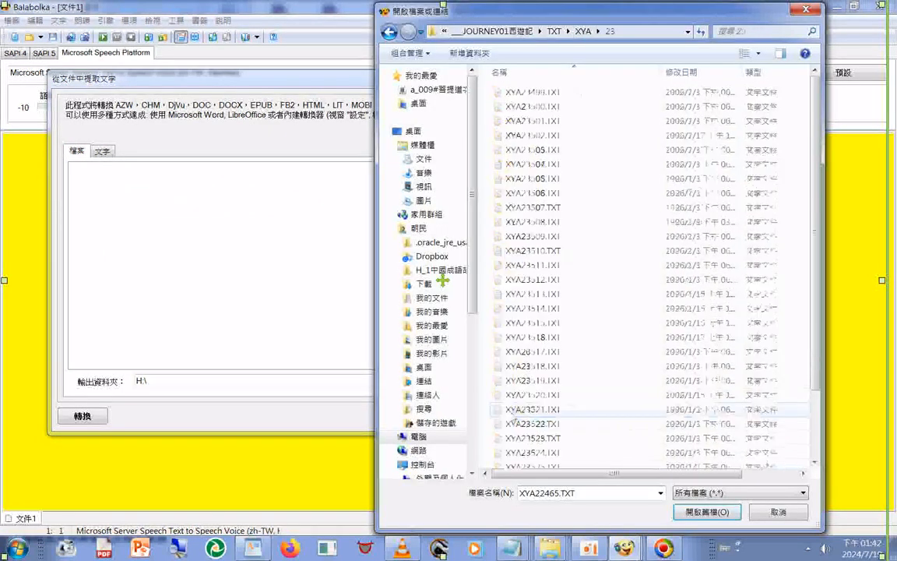
{"action": "key", "text": "ctrl+a"}
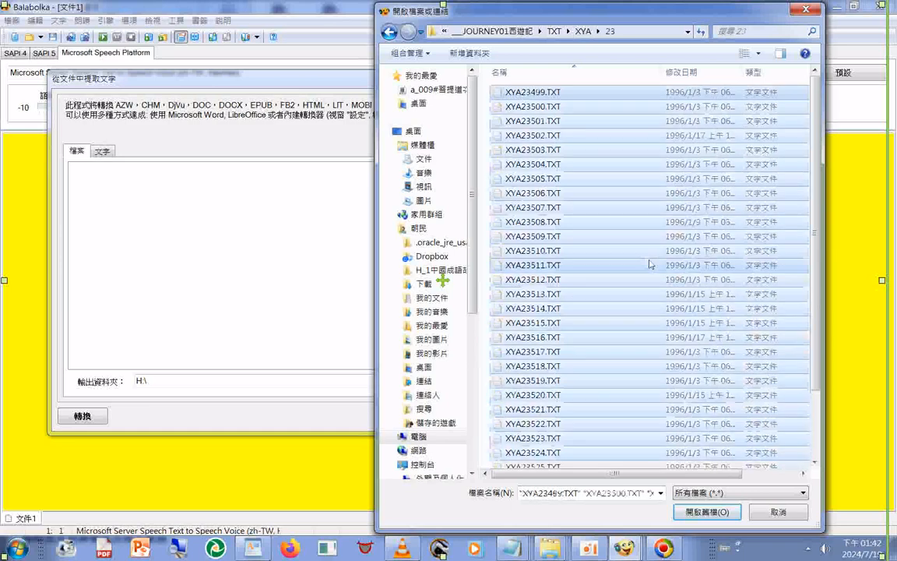
{"action": "key", "text": "Return"}
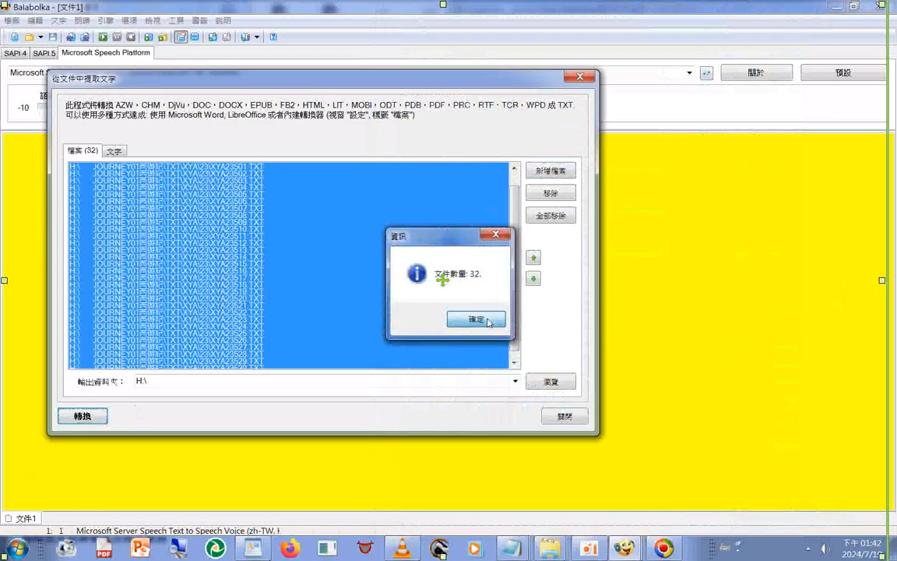
Step: Convert the listed folder 23 files into the combined text file and remove all files from the list
{"action": "left_click", "coordinate": [487, 320]}
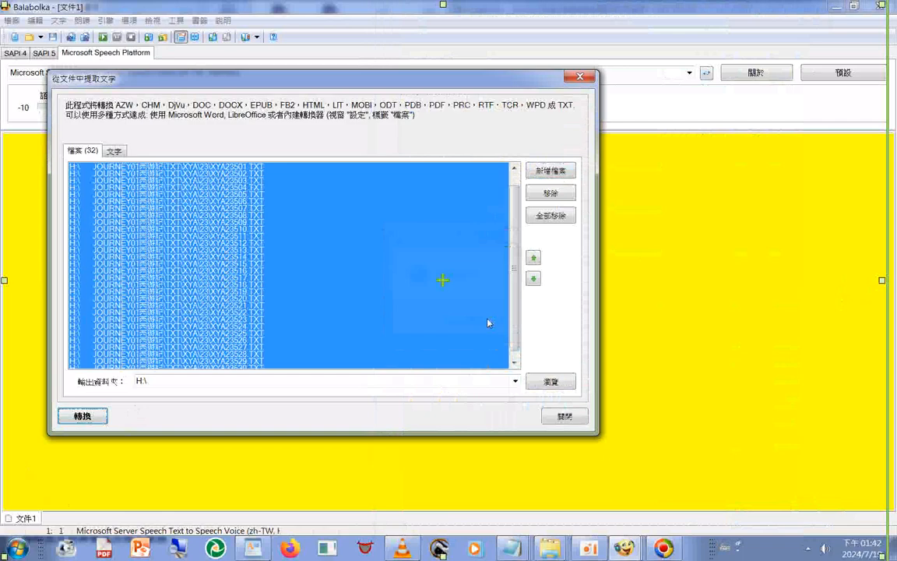
{"action": "left_click", "coordinate": [550, 215]}
{"action": "left_click", "coordinate": [397, 319]}
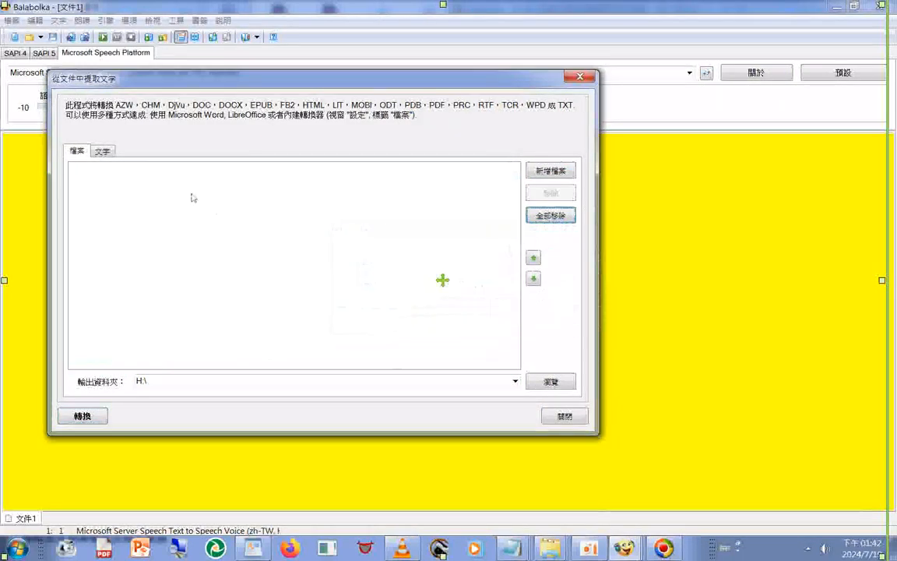
Step: Set the combined output file name to "xy 1...39 24" and return to the list of source files
{"action": "left_click", "coordinate": [104, 151]}
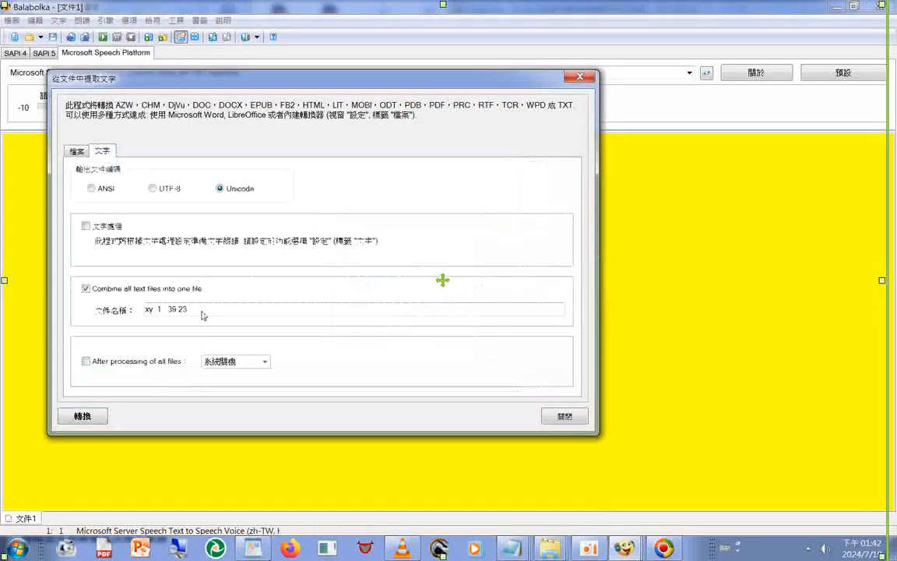
{"action": "left_click", "coordinate": [201, 311]}
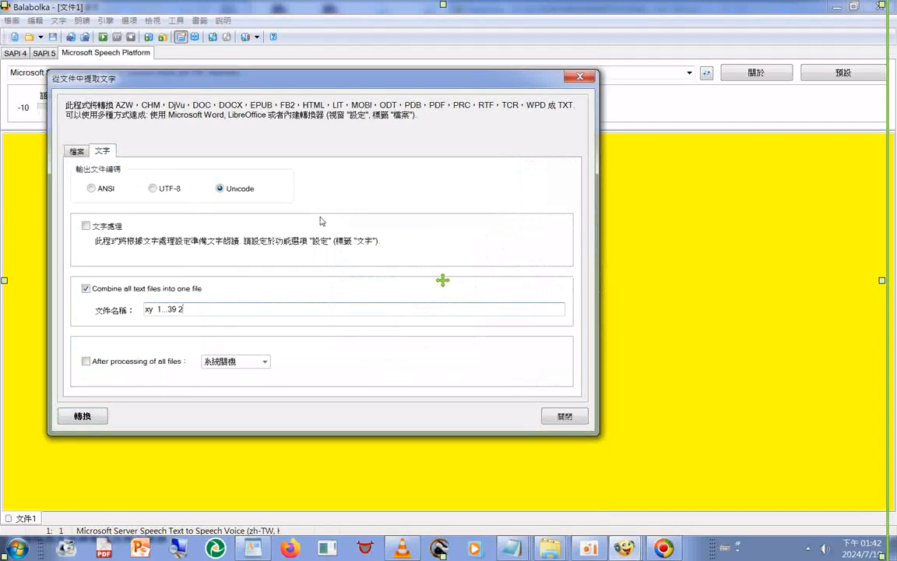
{"action": "type", "text": "4"}
{"action": "left_click", "coordinate": [82, 151]}
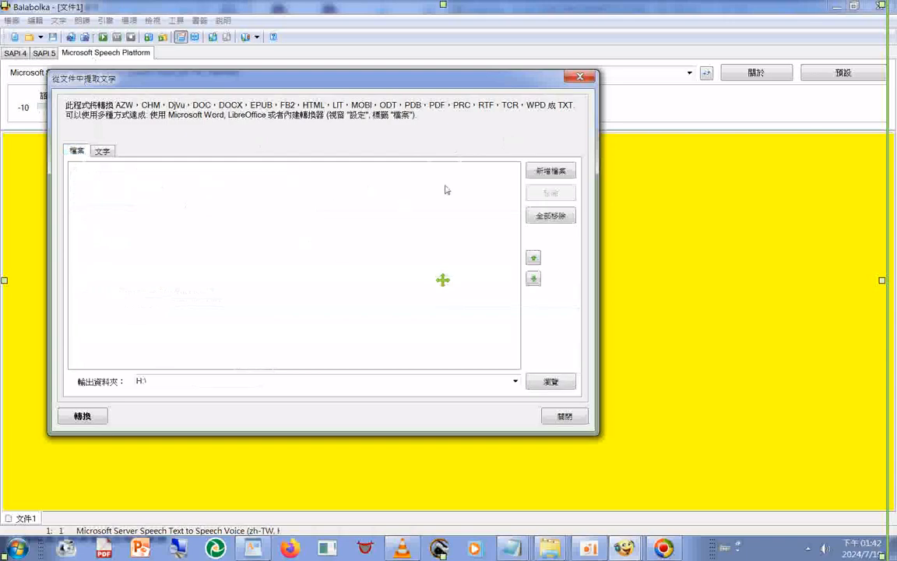
{"action": "left_click", "coordinate": [548, 173]}
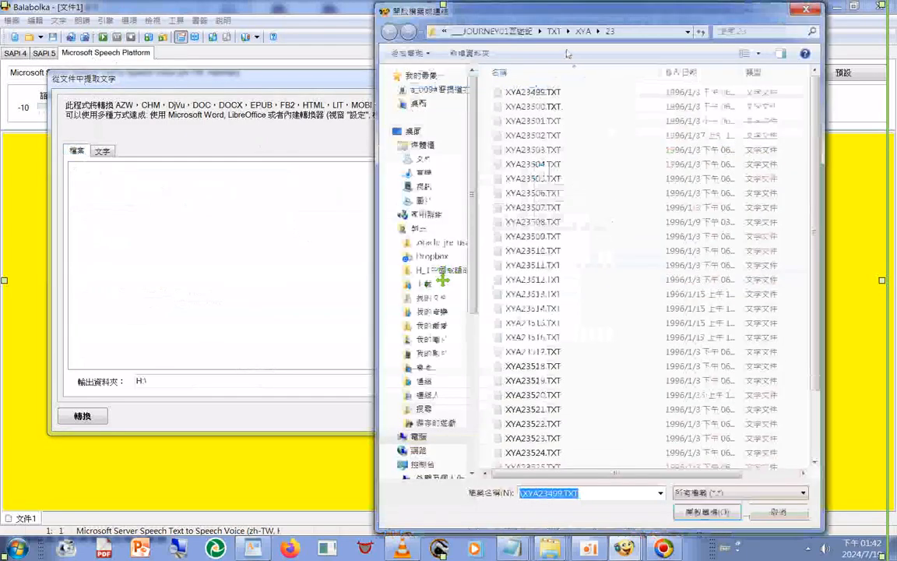
{"action": "left_click", "coordinate": [584, 32]}
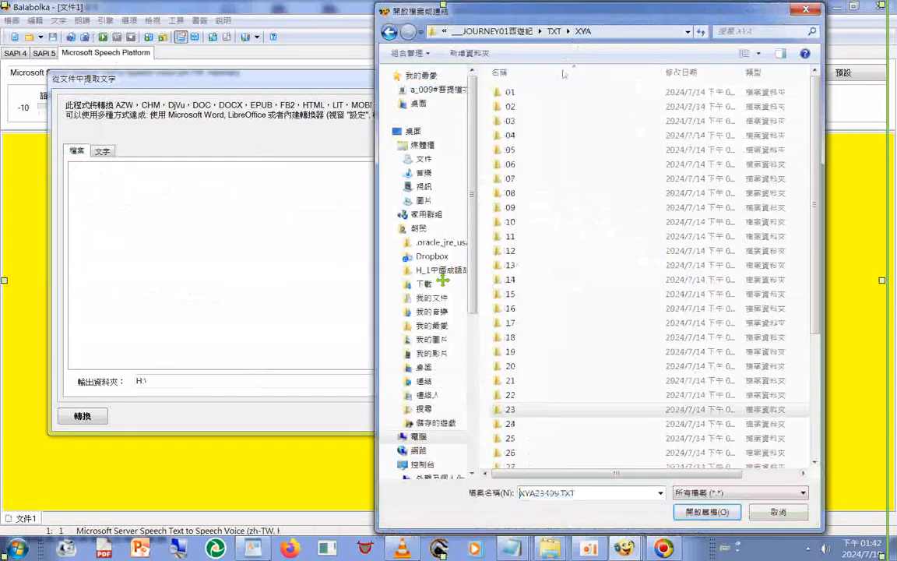
{"action": "double_click", "coordinate": [511, 429]}
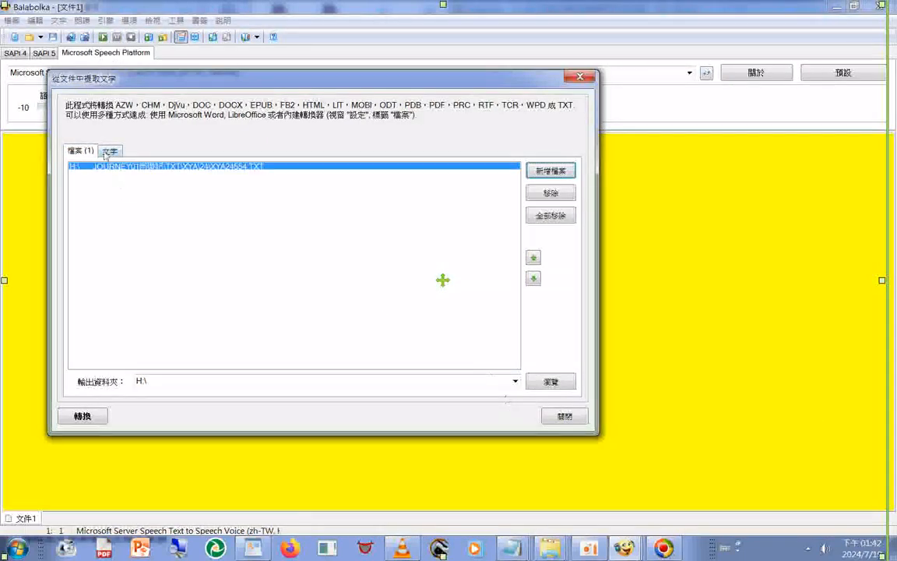
{"action": "left_click", "coordinate": [549, 176]}
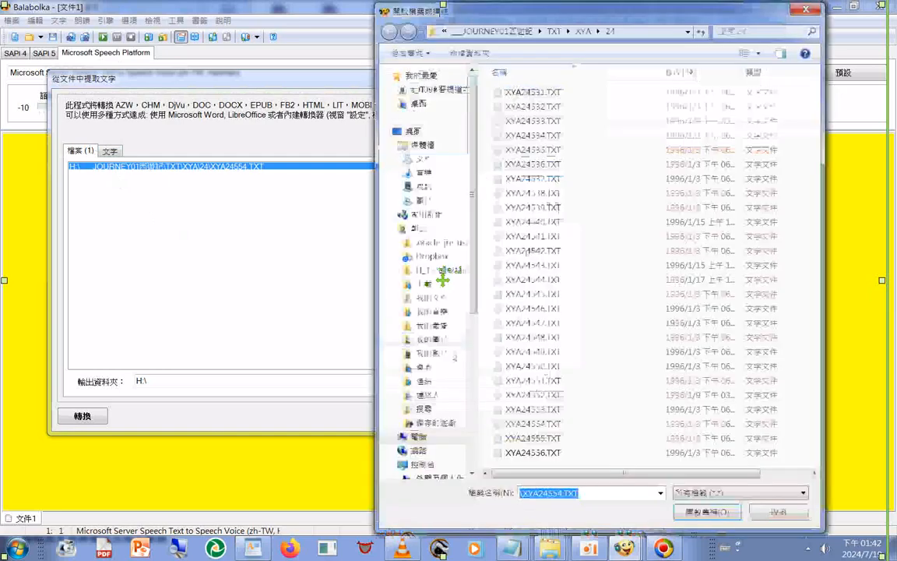
{"action": "left_click", "coordinate": [778, 513]}
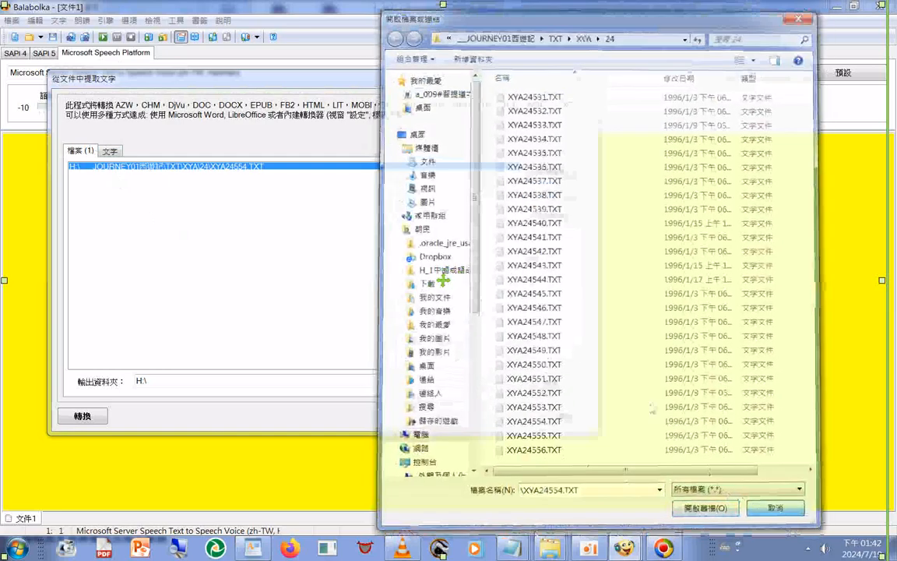
{"action": "left_click", "coordinate": [550, 216]}
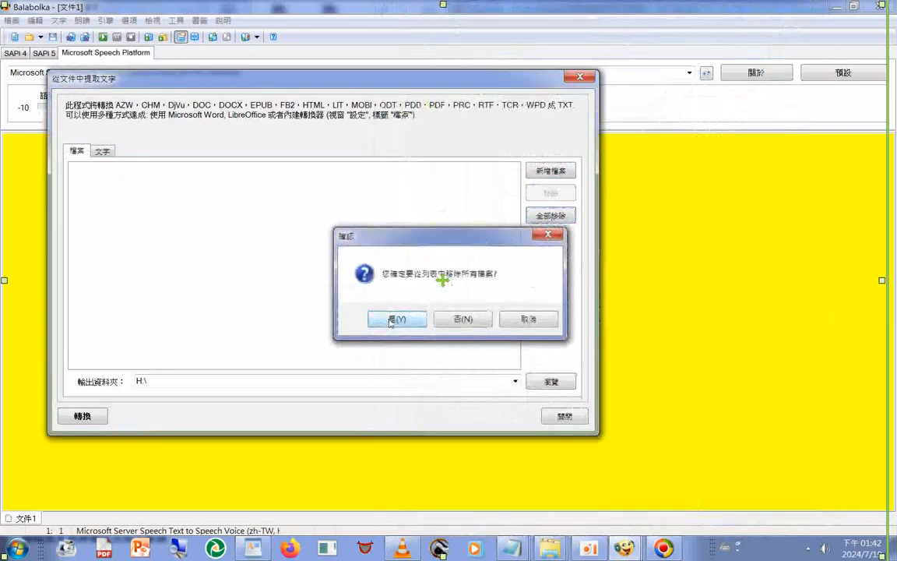
{"action": "key", "text": "Return"}
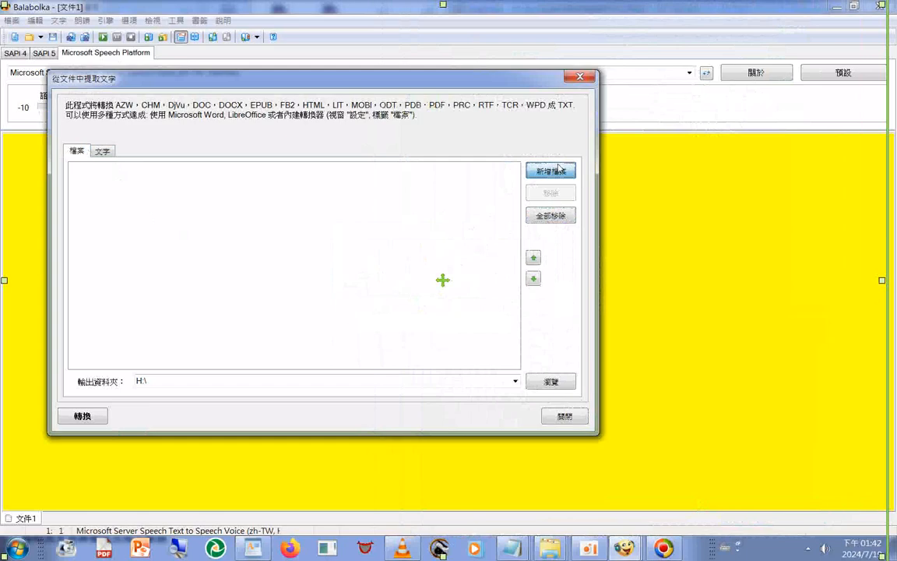
Step: Add all text files from folder 24 of the XYA directory to the extraction list
{"action": "left_click", "coordinate": [558, 168]}
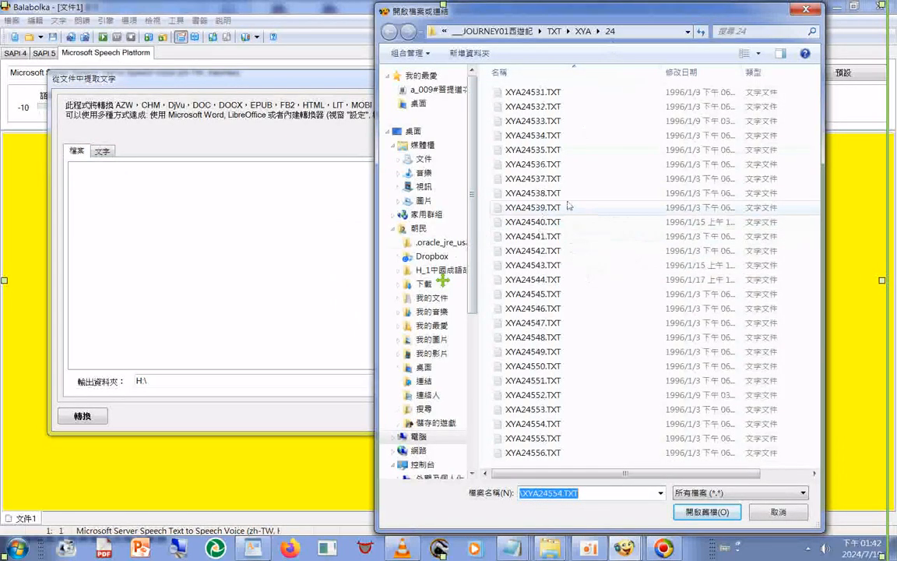
{"action": "left_click", "coordinate": [489, 227]}
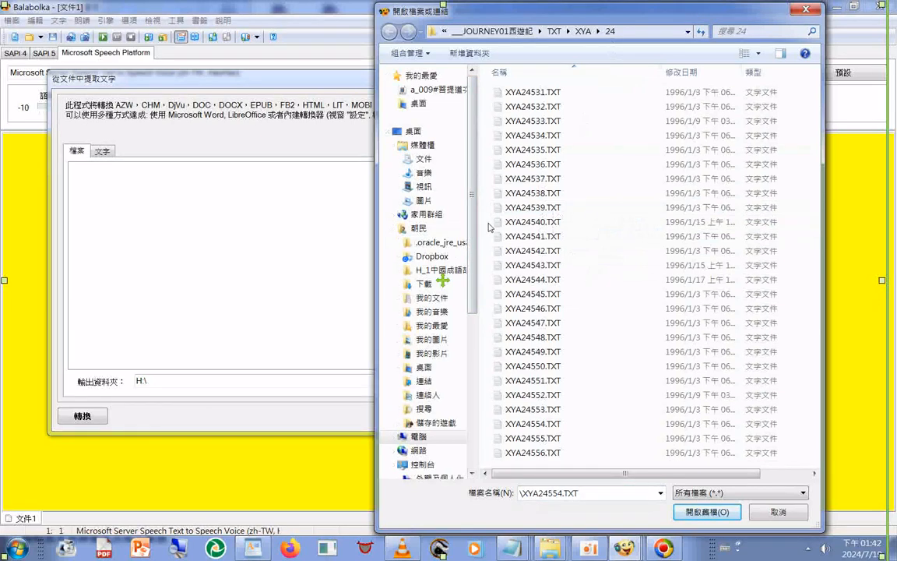
{"action": "key", "text": "ctrl+a"}
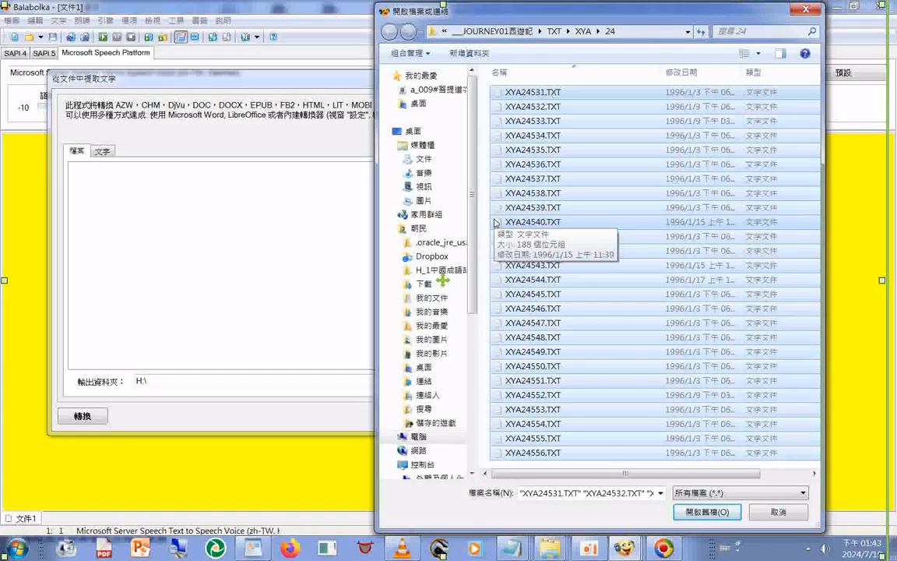
{"action": "key", "text": "Return"}
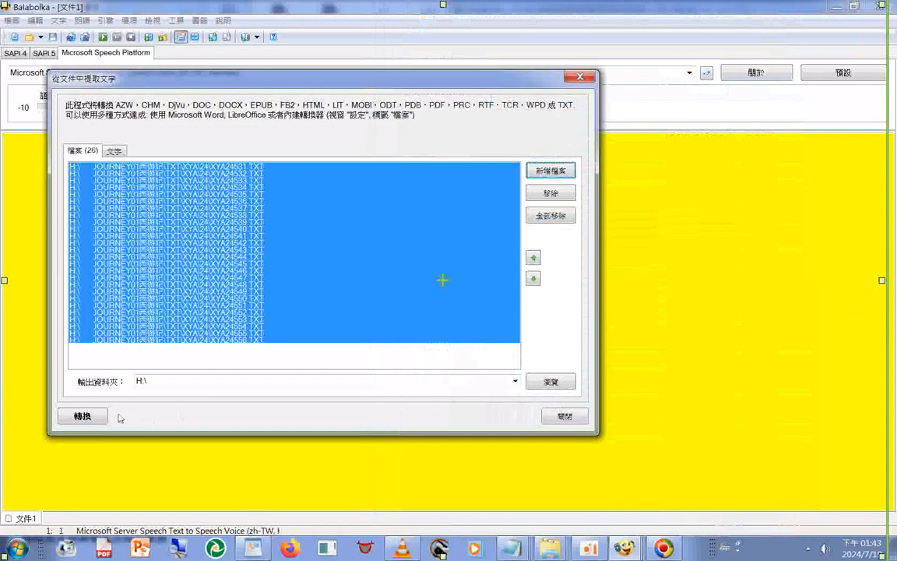
Step: Convert the listed folder 24 files into the combined text file and remove all files from the list
{"action": "left_click", "coordinate": [85, 417]}
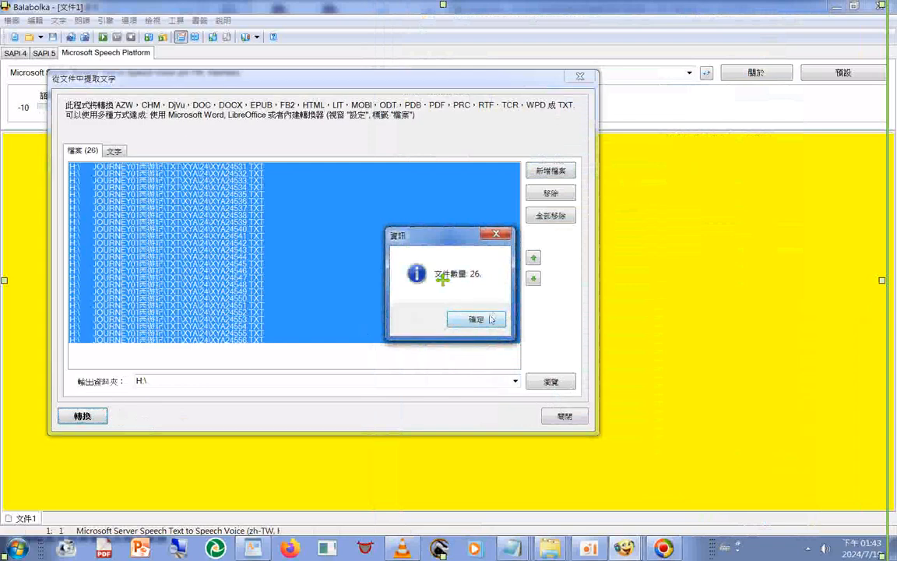
{"action": "left_click", "coordinate": [475, 323]}
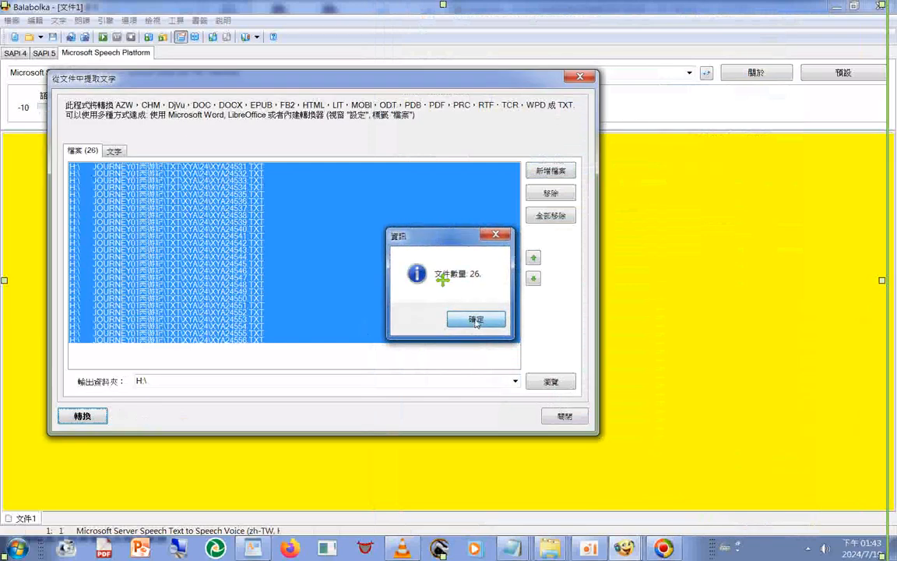
{"action": "left_click", "coordinate": [550, 214]}
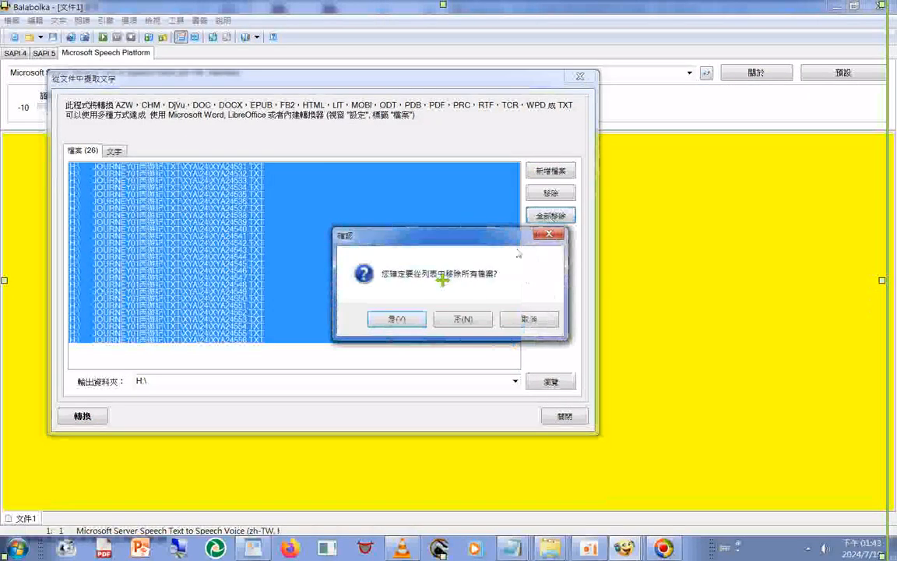
{"action": "left_click", "coordinate": [397, 320]}
Step: Check the combined output file name in the text settings and return to the list of source files
{"action": "left_click", "coordinate": [101, 152]}
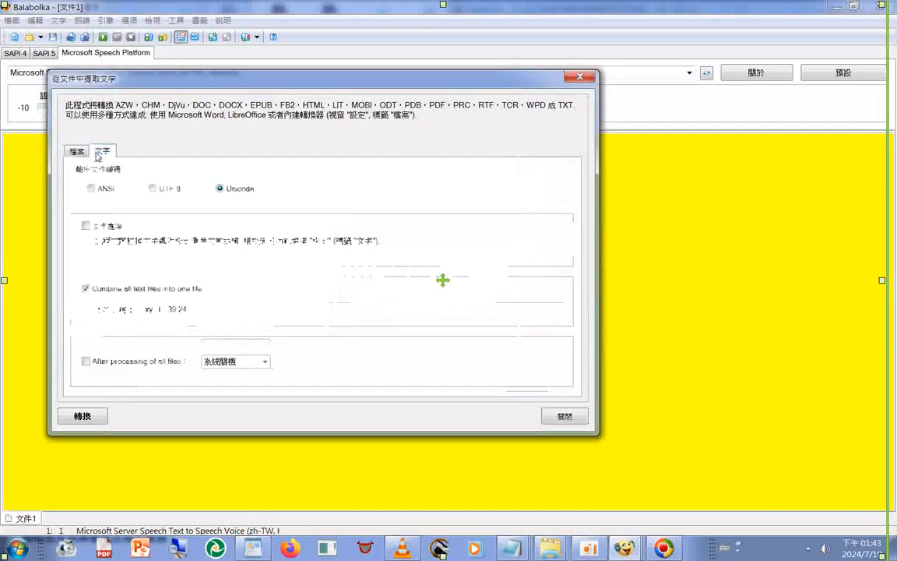
{"action": "left_click", "coordinate": [78, 151]}
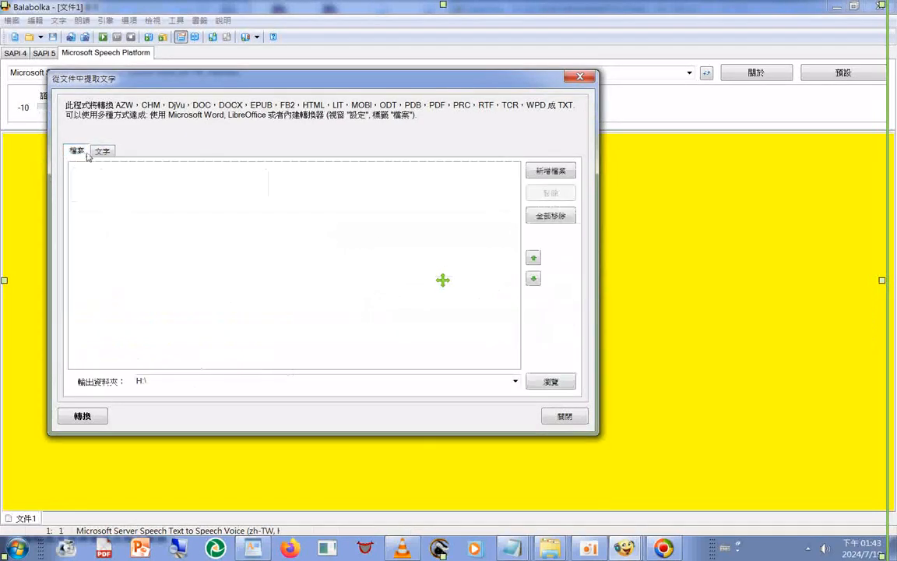
Step: Add all text files from folder 24 of the XYA directory to the extraction list again
{"action": "left_click", "coordinate": [566, 174]}
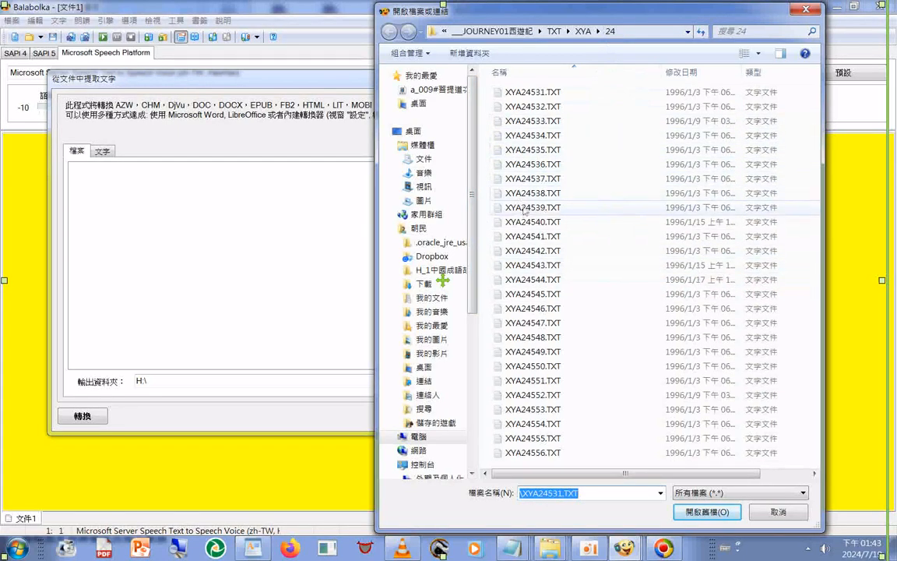
{"action": "left_click", "coordinate": [484, 293]}
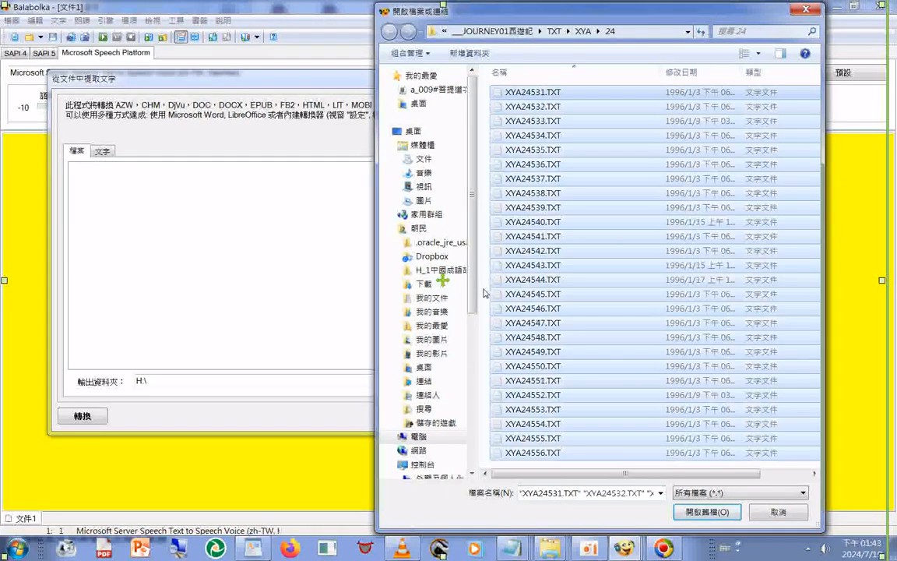
{"action": "key", "text": "Return"}
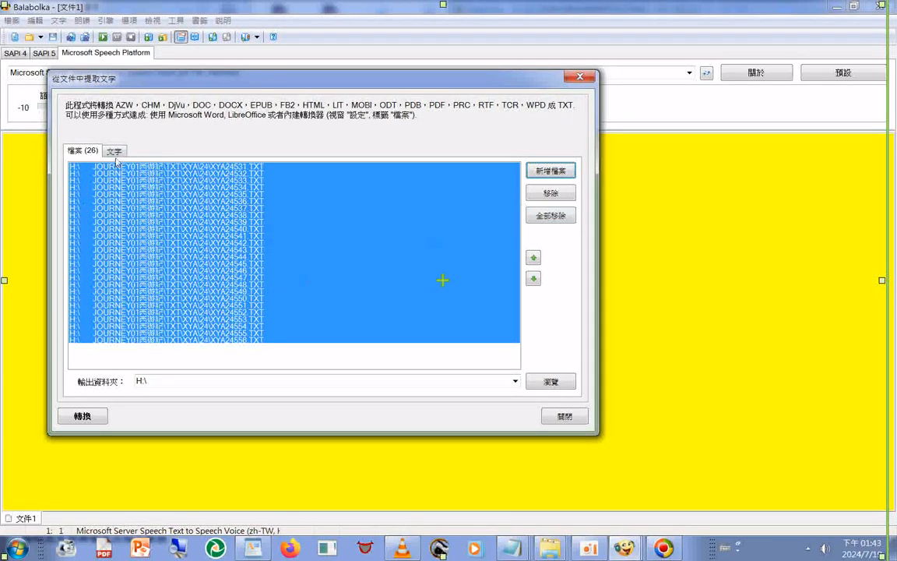
Step: Set the combined output file name to "xy 1...39 2401" and return to the list of source files
{"action": "left_click", "coordinate": [115, 152]}
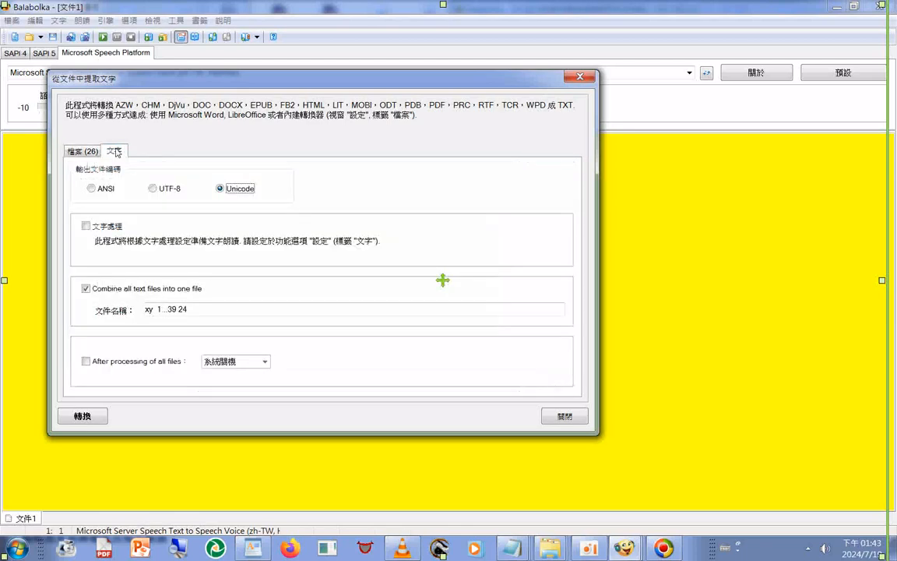
{"action": "left_click", "coordinate": [239, 309]}
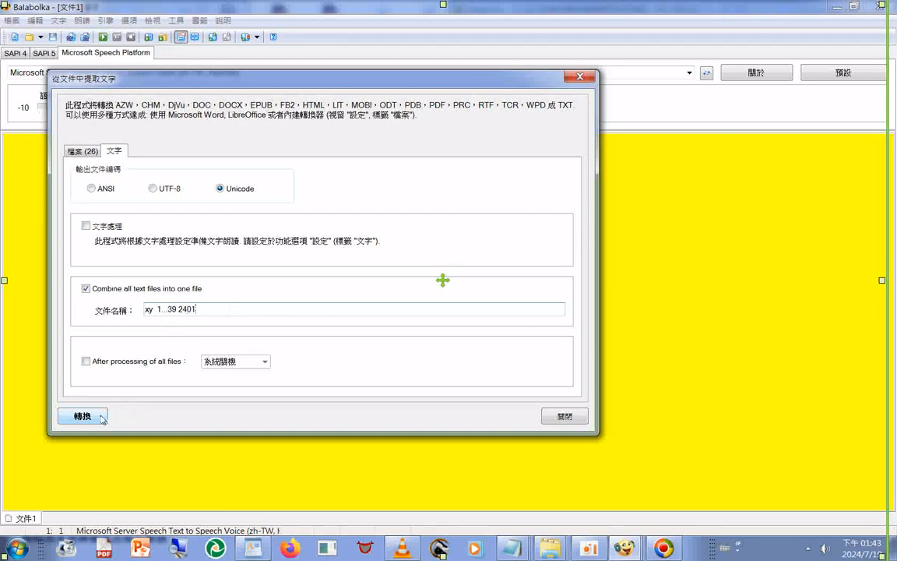
{"action": "left_click", "coordinate": [82, 151]}
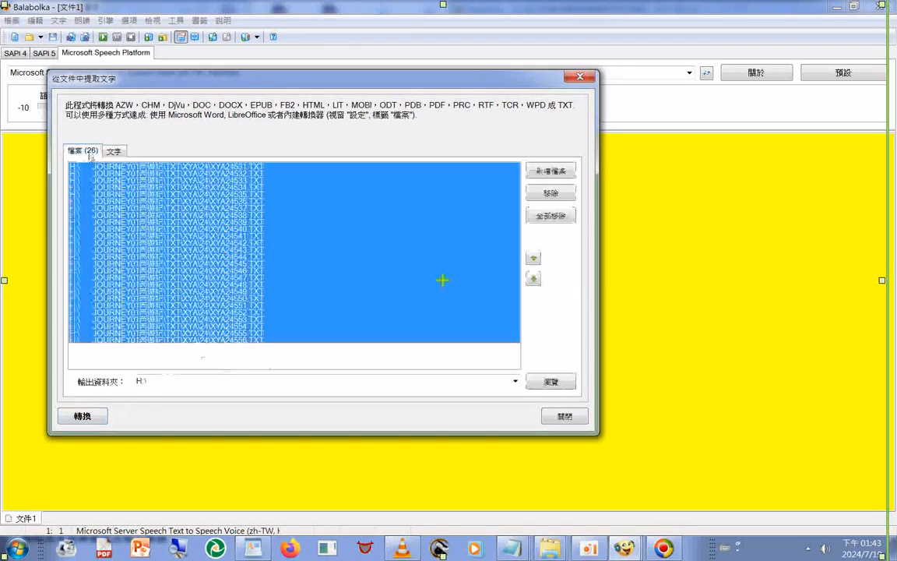
Step: Convert the listed folder 24 files into the combined 2401 text file and clear the source file list
{"action": "left_click", "coordinate": [91, 420]}
{"action": "left_click", "coordinate": [476, 320]}
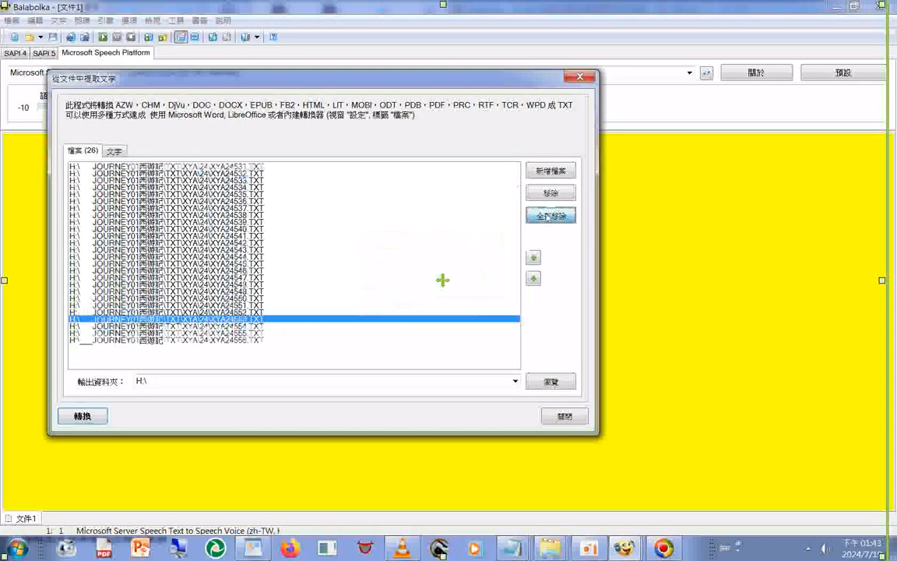
{"action": "left_click", "coordinate": [550, 215]}
{"action": "left_click", "coordinate": [398, 319]}
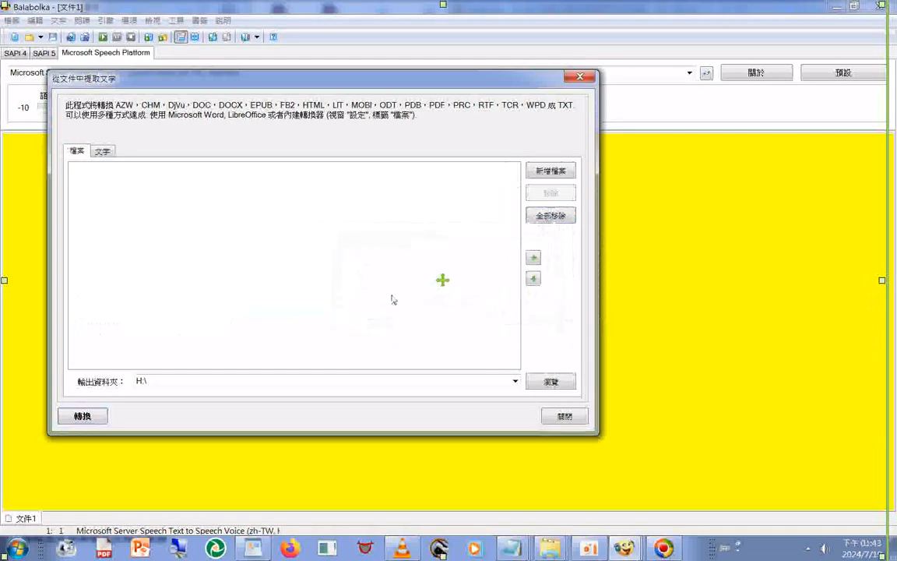
Step: Switch to Notepad and open the combined file "xy 1...39 24.txt" from drive H in a separate Notepad window
{"action": "left_click", "coordinate": [511, 548]}
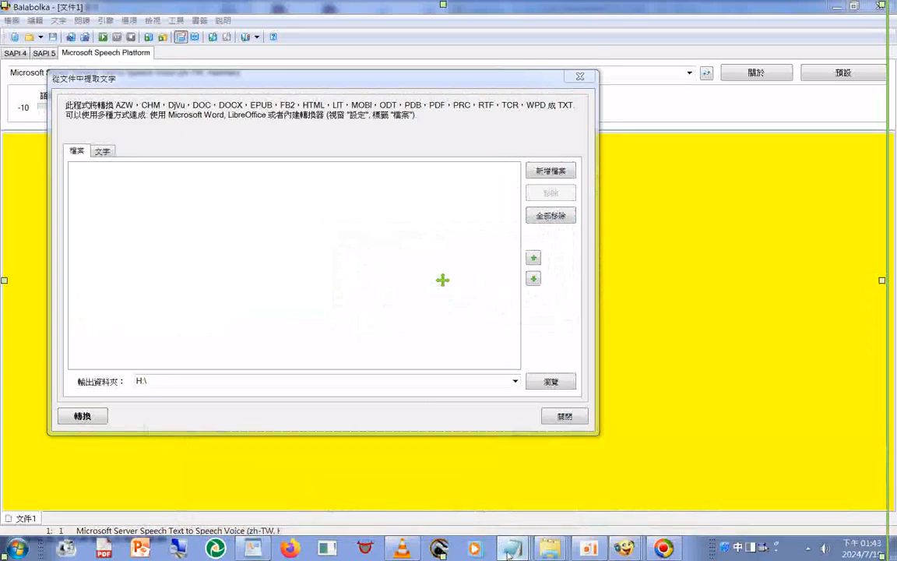
{"action": "left_click", "coordinate": [512, 546]}
{"action": "left_click", "coordinate": [751, 454]}
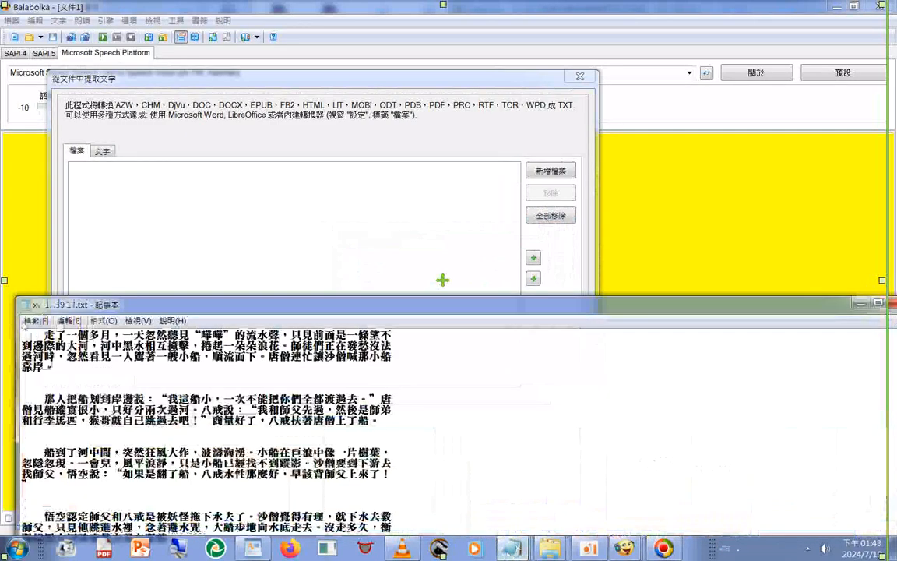
{"action": "left_click", "coordinate": [34, 320]}
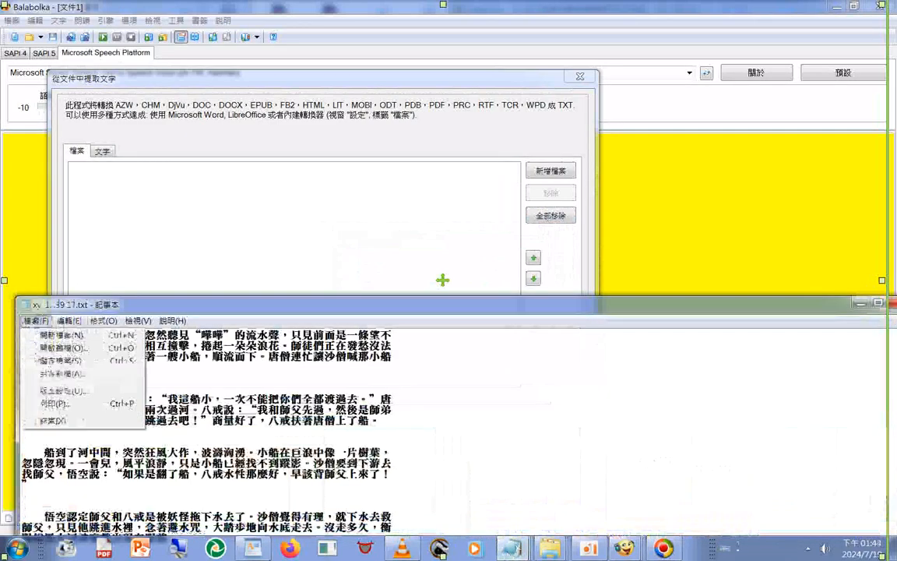
{"action": "left_click", "coordinate": [63, 347]}
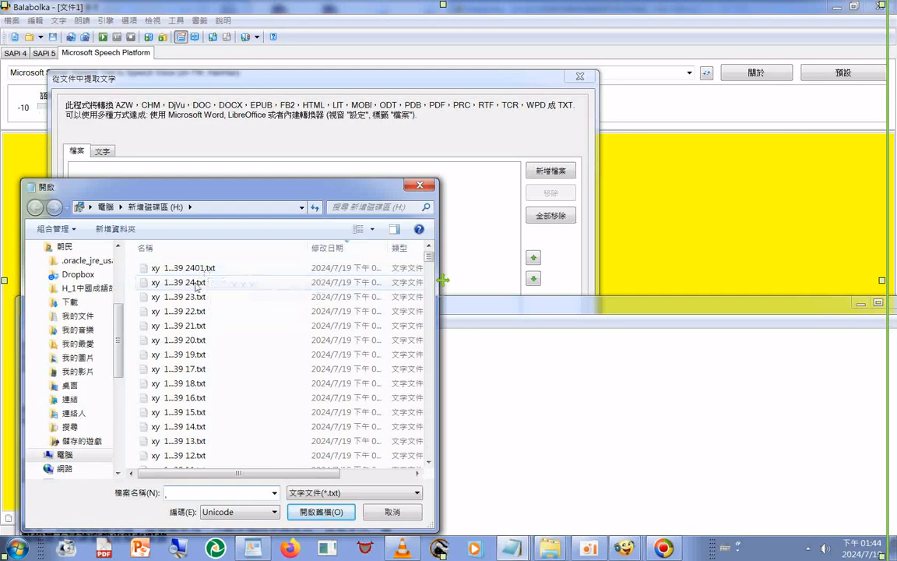
{"action": "right_click", "coordinate": [196, 285]}
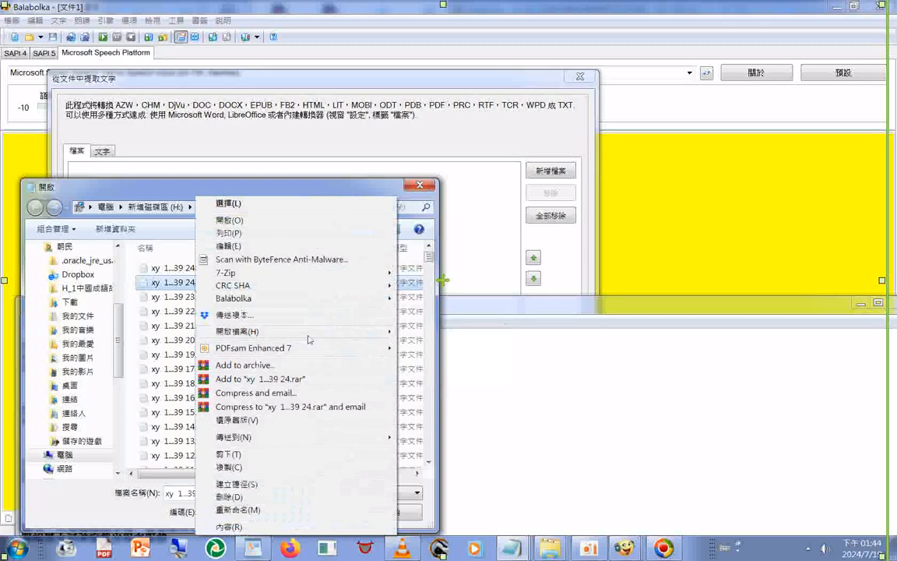
{"action": "mouse_move", "coordinate": [308, 333]}
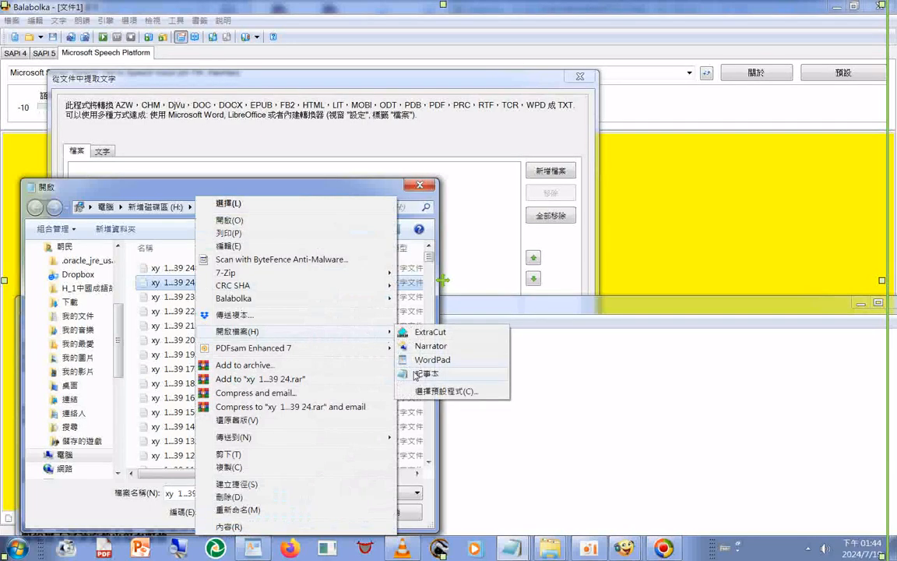
{"action": "left_click", "coordinate": [415, 374]}
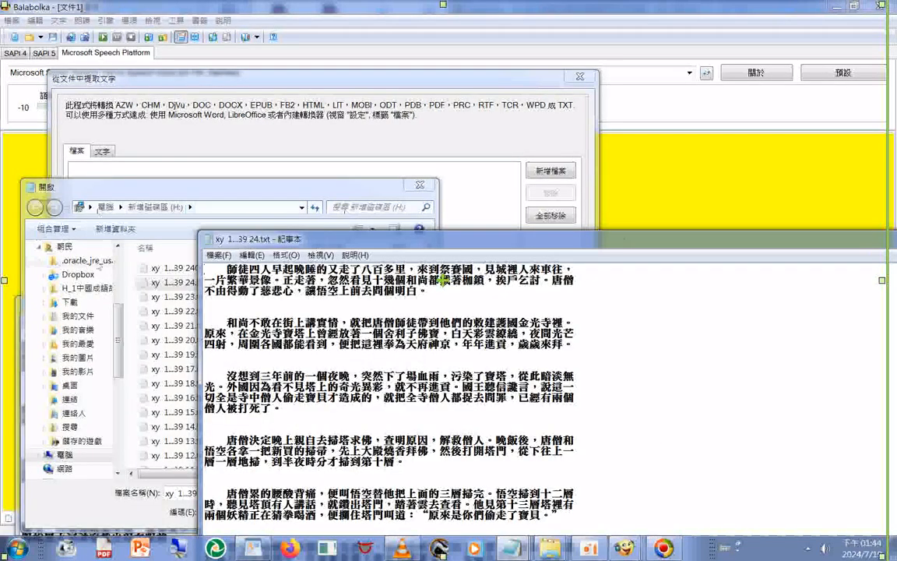
Step: Open "xy 1...39 2401.txt" from drive H in its own Notepad window and move that window clear of the file list
{"action": "right_click", "coordinate": [179, 268]}
{"action": "mouse_move", "coordinate": [266, 334]}
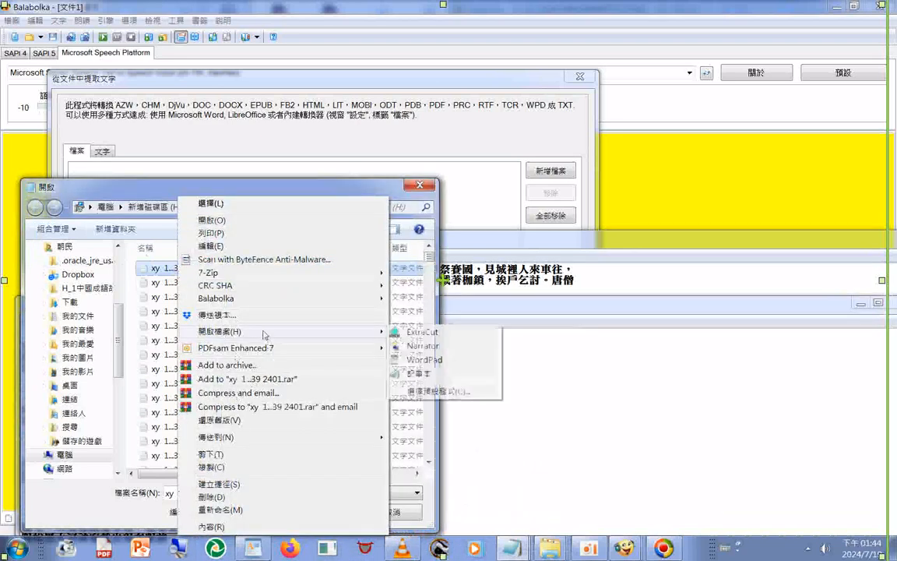
{"action": "left_click", "coordinate": [417, 374]}
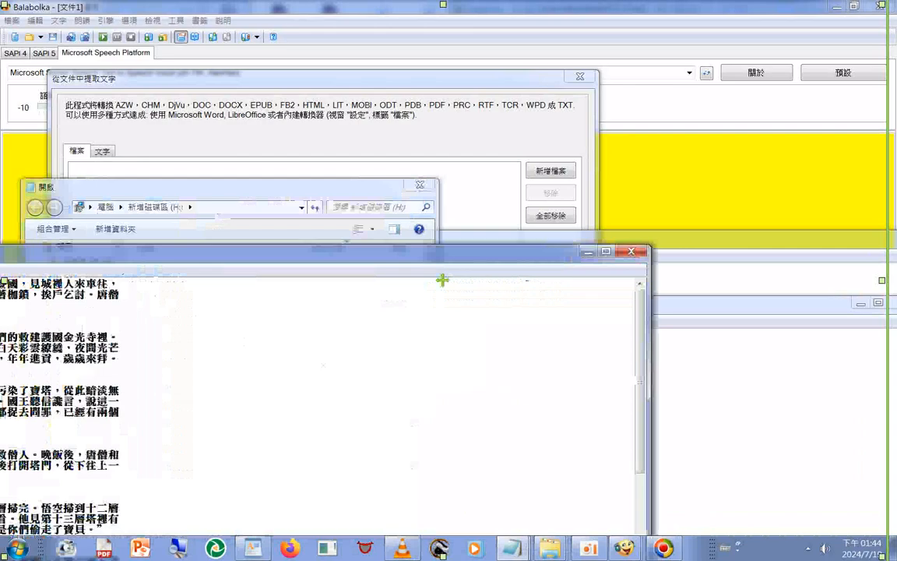
{"action": "left_click_drag", "start_coordinate": [188, 253], "coordinate": [793, 293]}
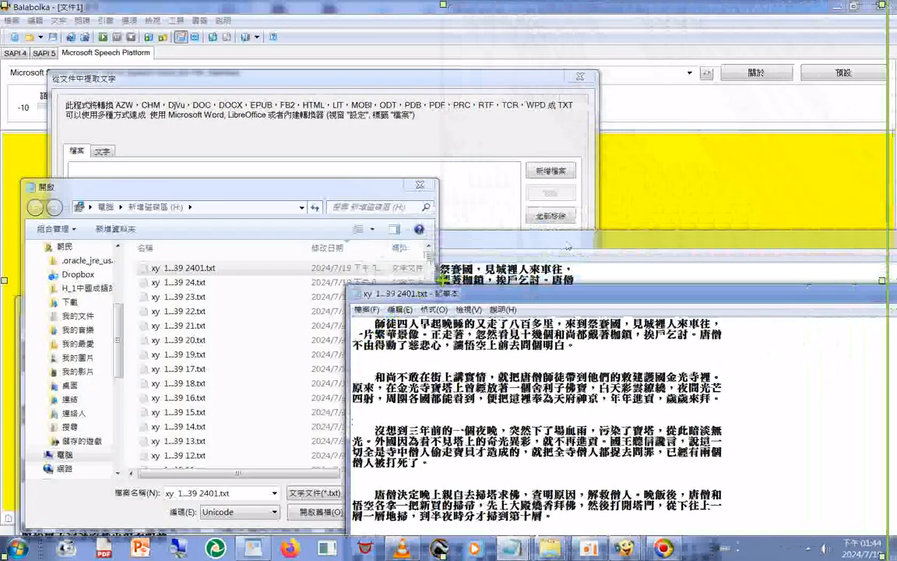
Step: Bring the "xy 1...39 2401.txt" Notepad window to the front and read through its text to the end
{"action": "left_click", "coordinate": [311, 25]}
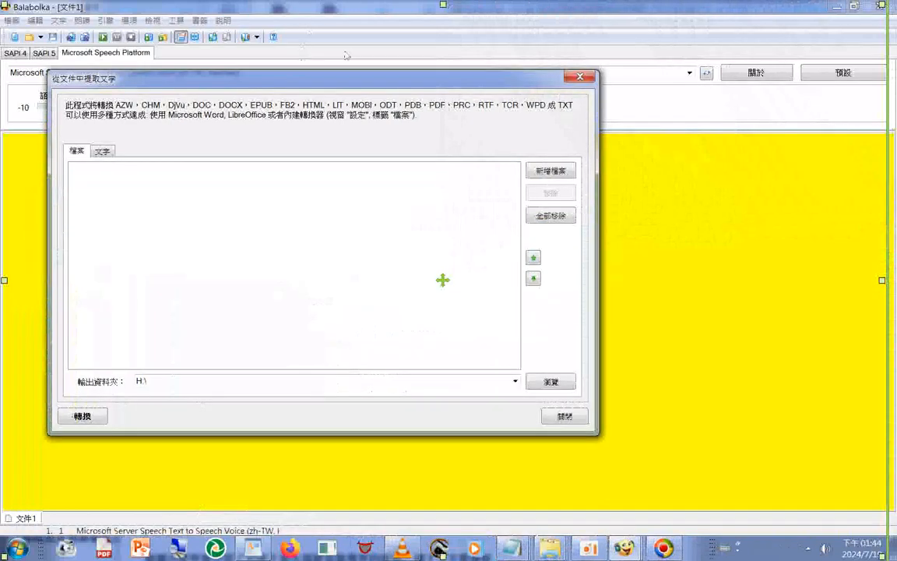
{"action": "left_click", "coordinate": [515, 546]}
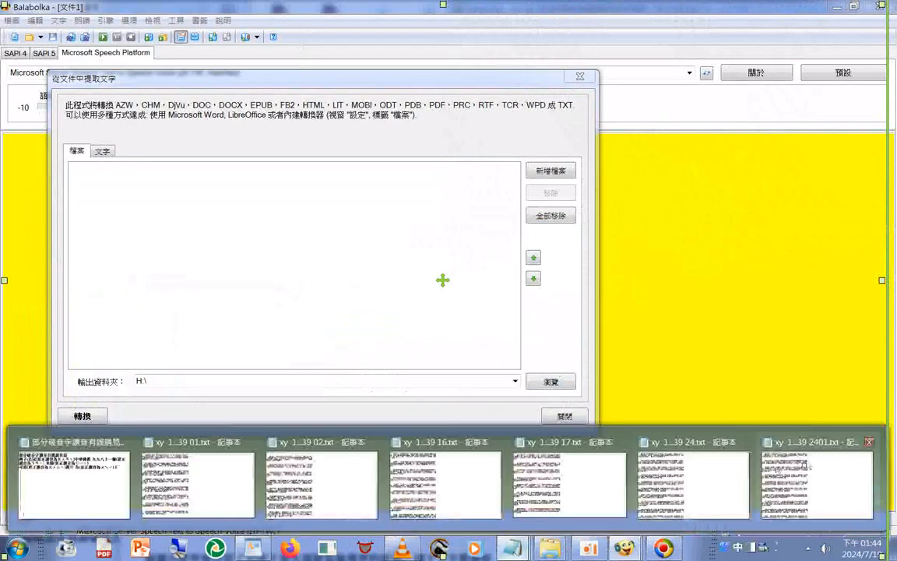
{"action": "left_click", "coordinate": [809, 469]}
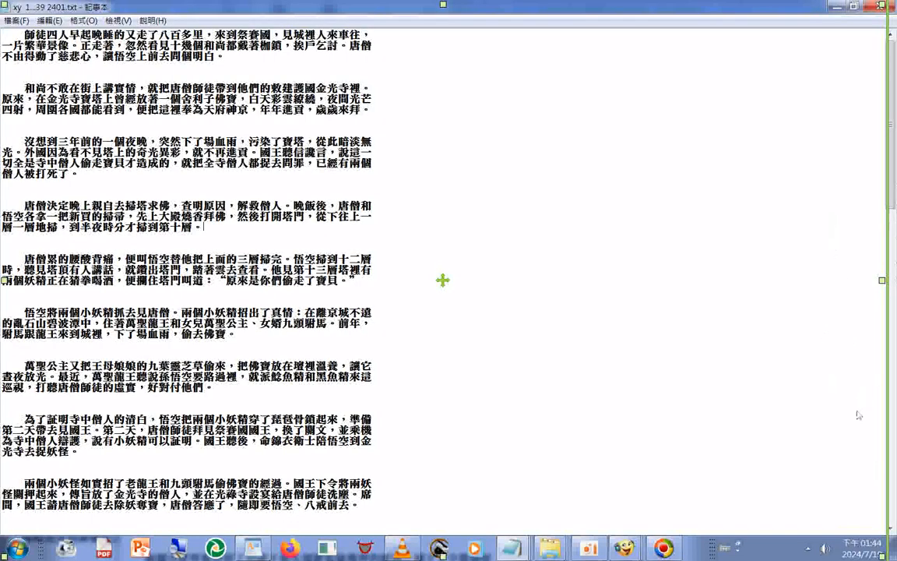
{"action": "left_click_drag", "start_coordinate": [892, 148], "coordinate": [891, 430]}
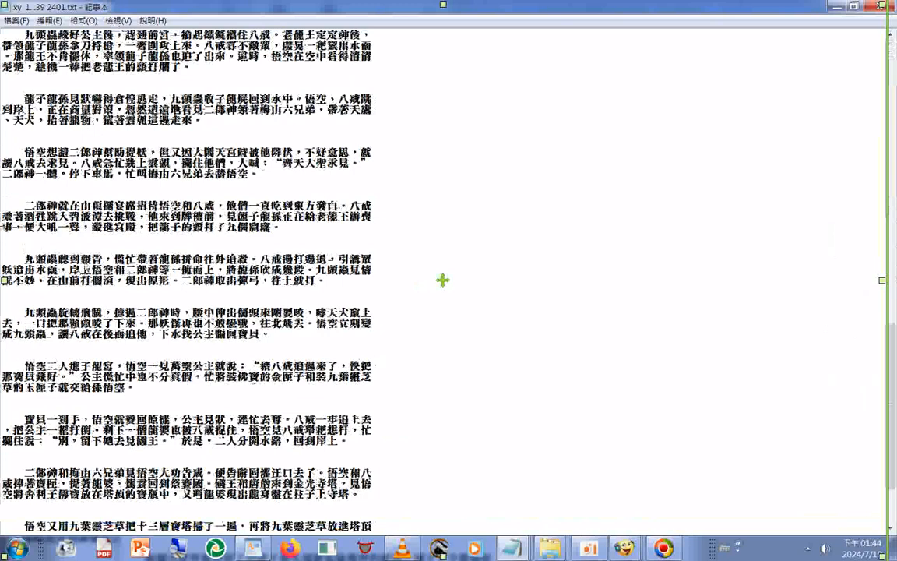
{"action": "scroll", "coordinate": [85, 268], "scroll_direction": "down", "scroll_amount": 2}
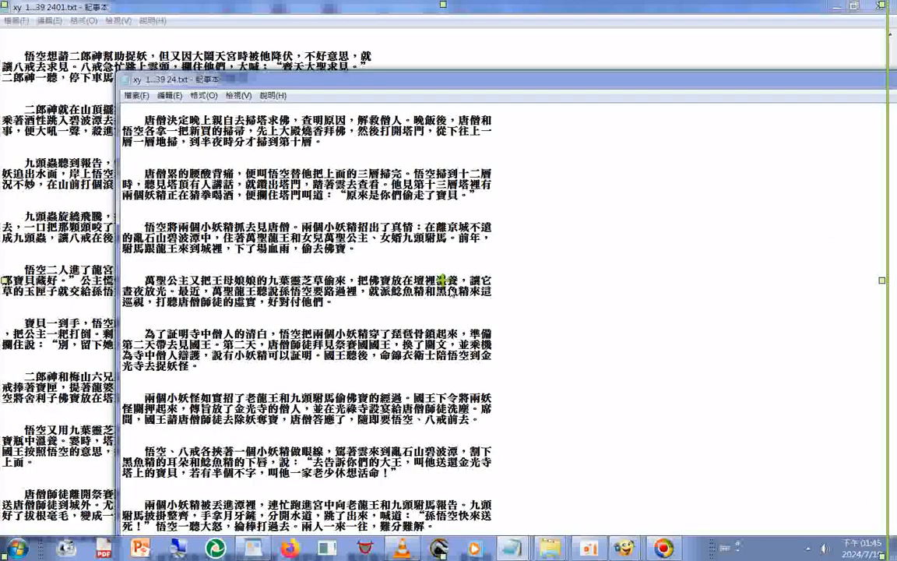
Step: Read through "xy 1...39 24.txt" to its end and compare its closing paragraphs with the 2401 version
{"action": "scroll", "coordinate": [441, 278], "scroll_direction": "down", "scroll_amount": 10}
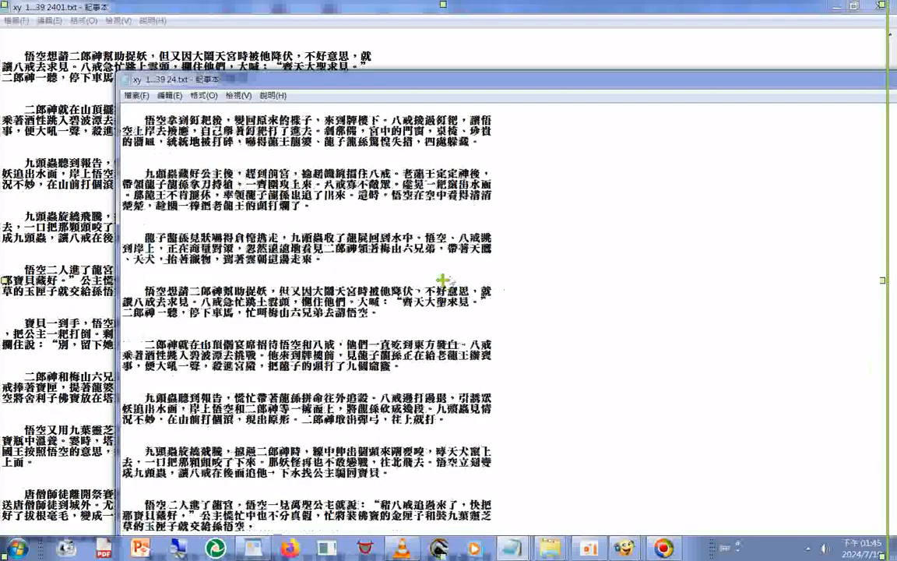
{"action": "scroll", "coordinate": [441, 279], "scroll_direction": "down", "scroll_amount": 3}
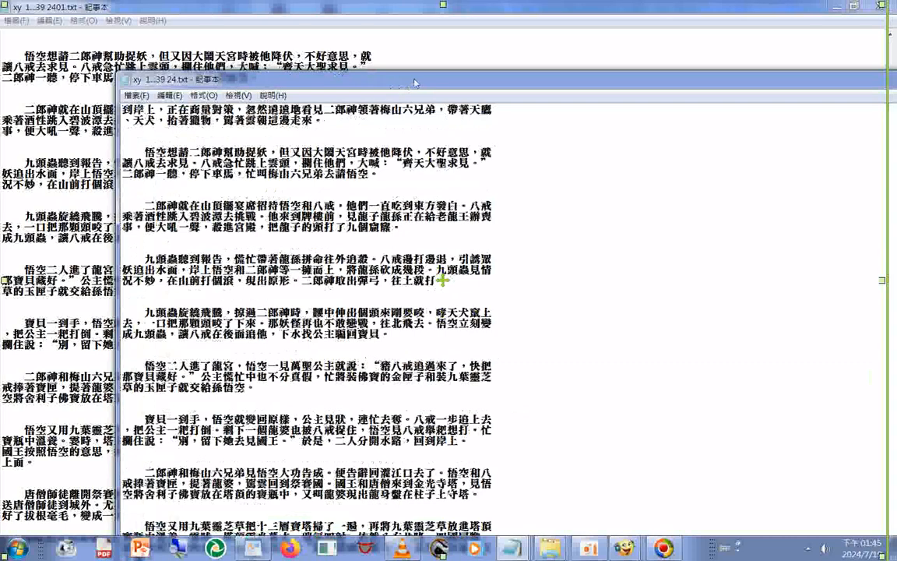
{"action": "left_click_drag", "start_coordinate": [414, 83], "coordinate": [416, 6]}
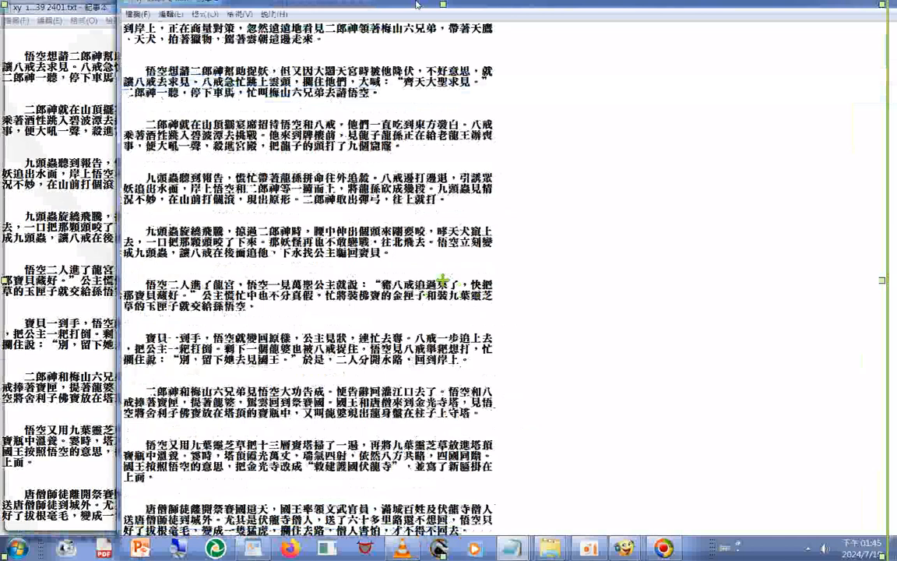
{"action": "left_click_drag", "start_coordinate": [416, 4], "coordinate": [417, 4]}
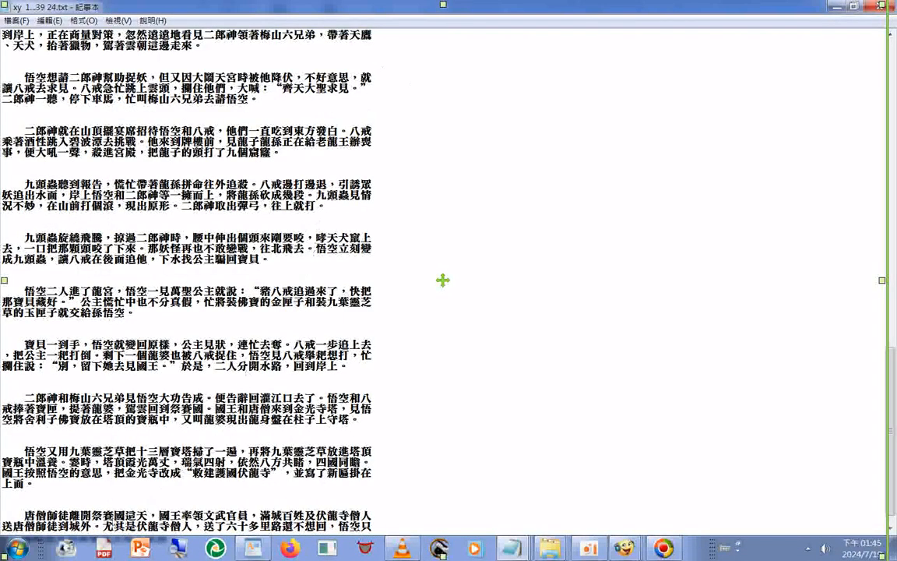
{"action": "scroll", "coordinate": [221, 14], "scroll_direction": "down", "scroll_amount": 1}
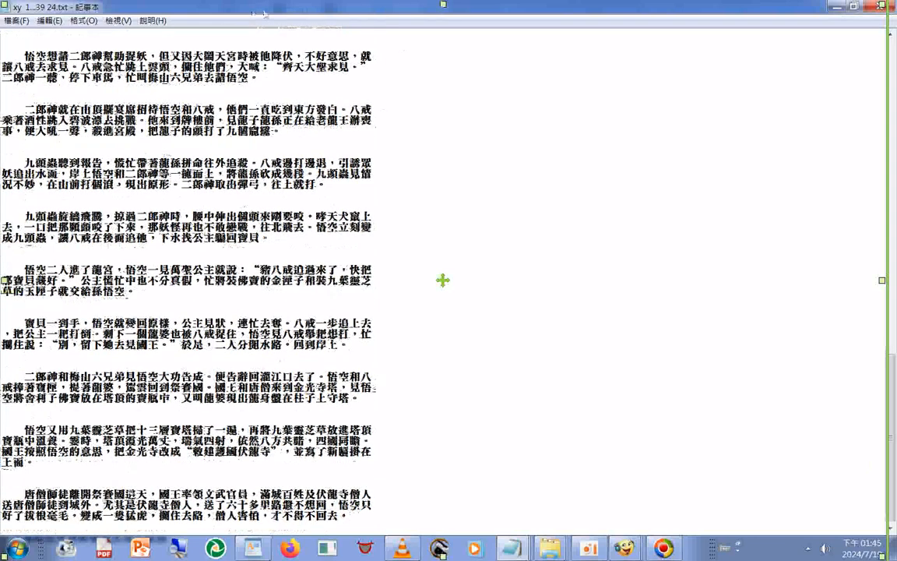
{"action": "double_click", "coordinate": [263, 13]}
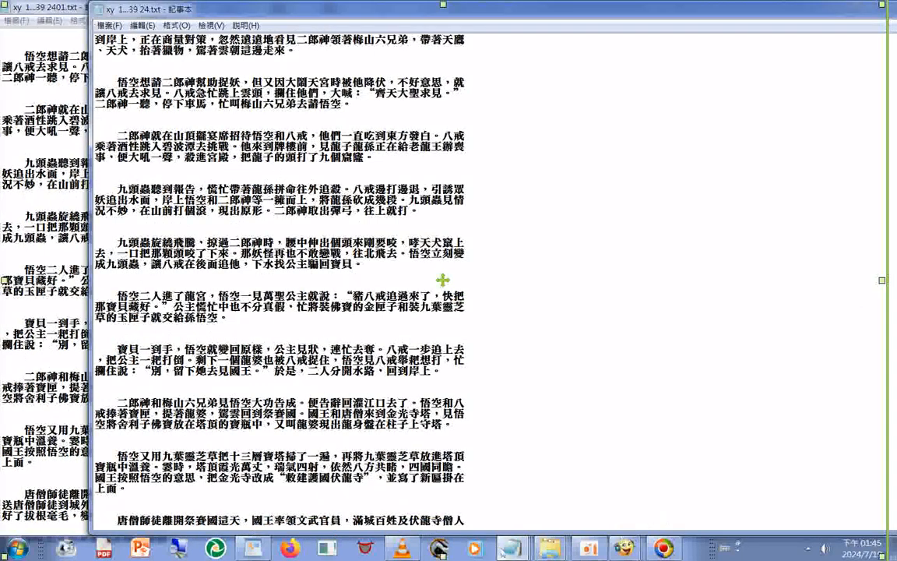
Step: Display the text files on drive H through Notepad's Open dialog
{"action": "mouse_move", "coordinate": [510, 547]}
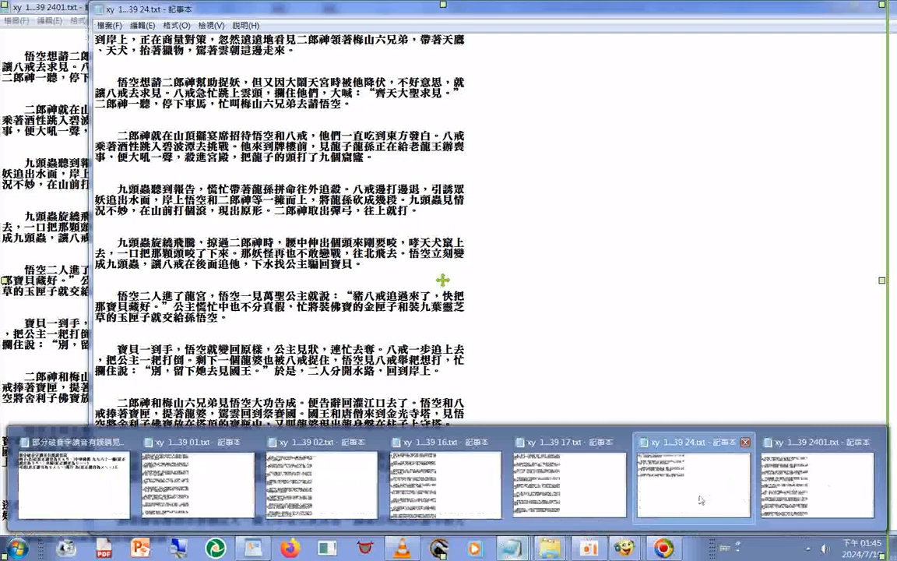
{"action": "right_click", "coordinate": [827, 477]}
{"action": "left_click", "coordinate": [109, 25]}
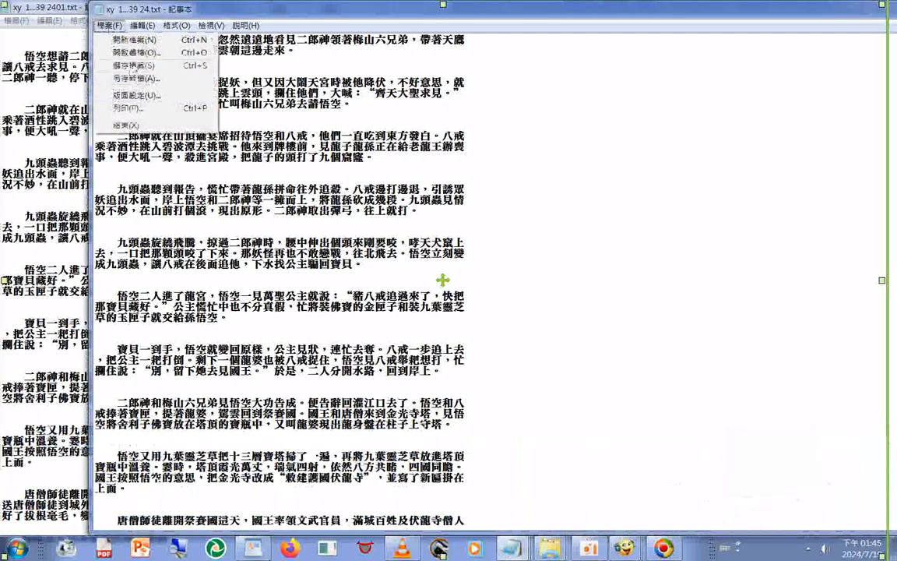
{"action": "left_click", "coordinate": [124, 67]}
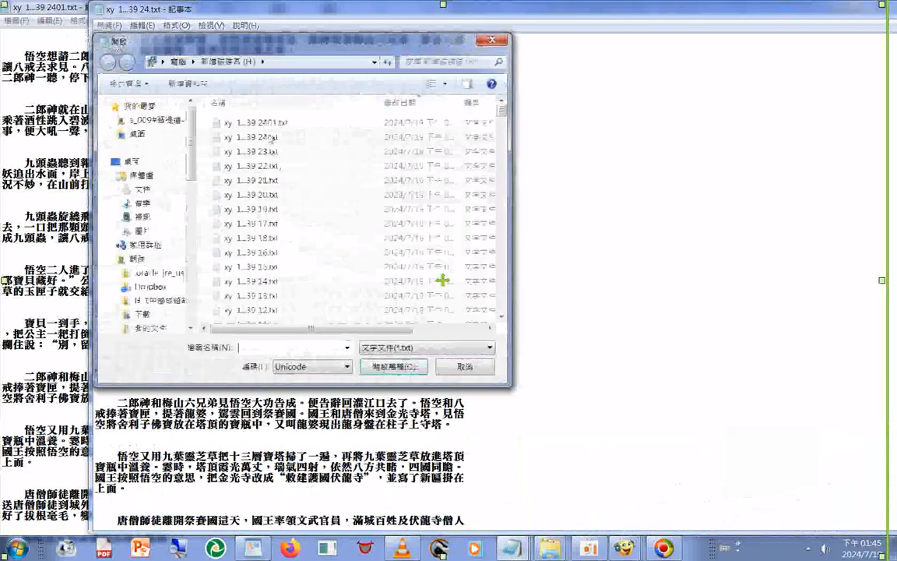
{"action": "left_click", "coordinate": [268, 124]}
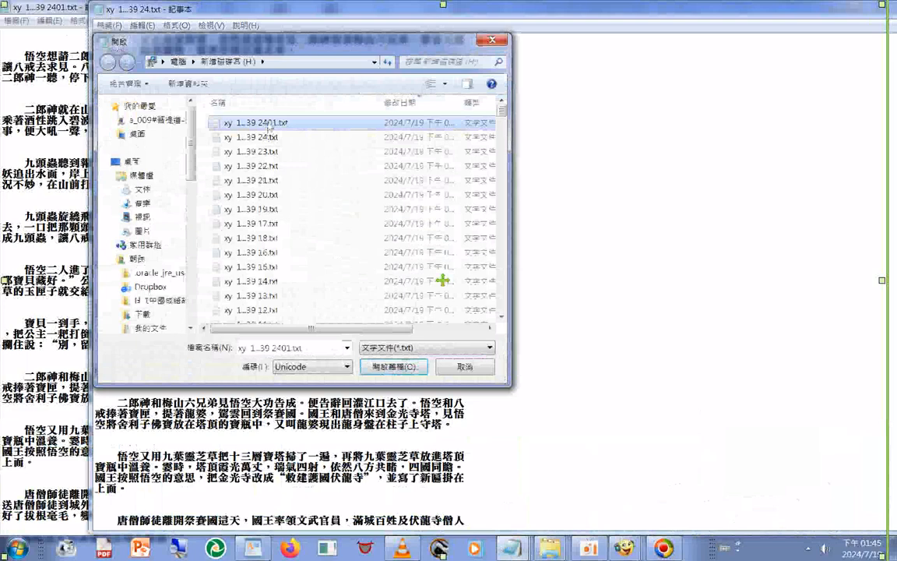
{"action": "right_click", "coordinate": [269, 126]}
{"action": "left_click", "coordinate": [301, 424]}
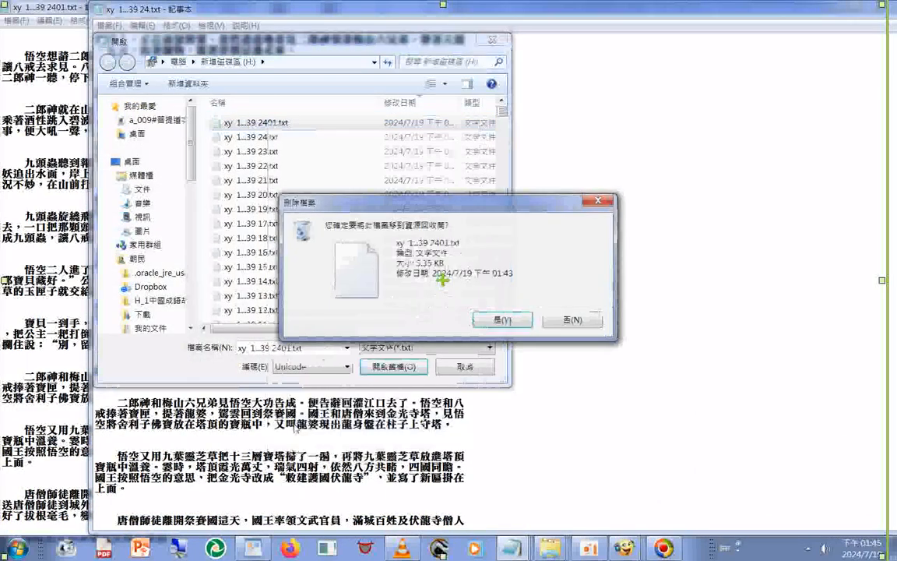
{"action": "left_click", "coordinate": [572, 320]}
Step: Delete "xy 1...39 24.txt" from drive H, sending it to the Recycle Bin
{"action": "left_click", "coordinate": [249, 137]}
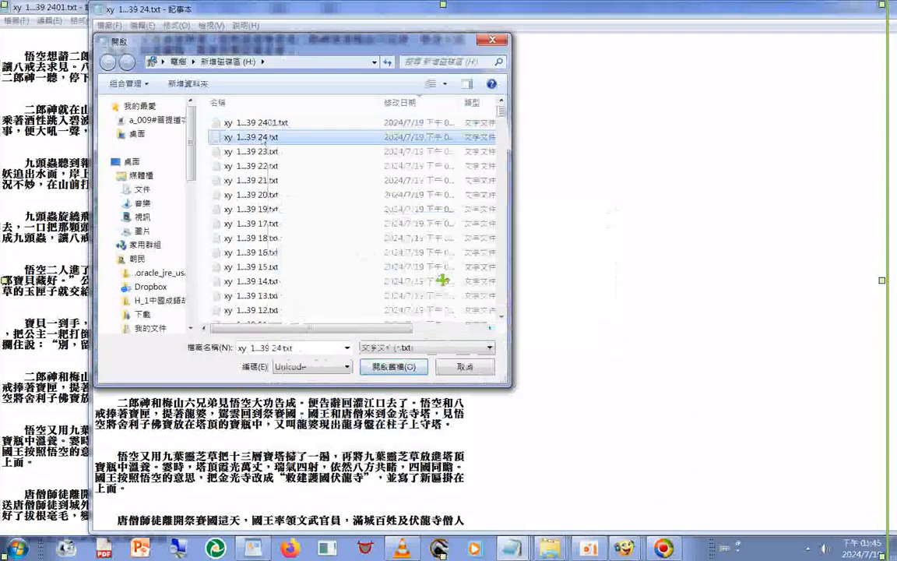
{"action": "right_click", "coordinate": [267, 137]}
{"action": "left_click", "coordinate": [290, 435]}
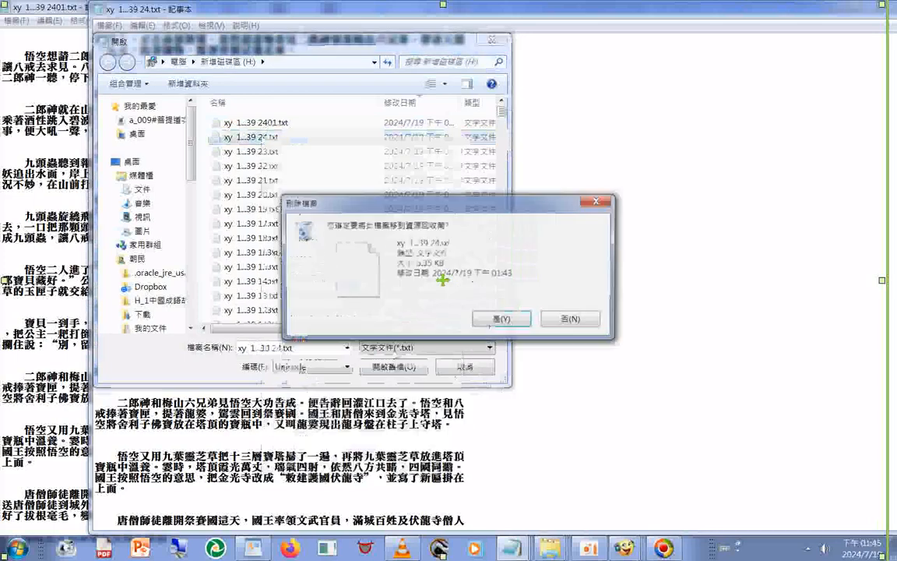
{"action": "left_click", "coordinate": [502, 320]}
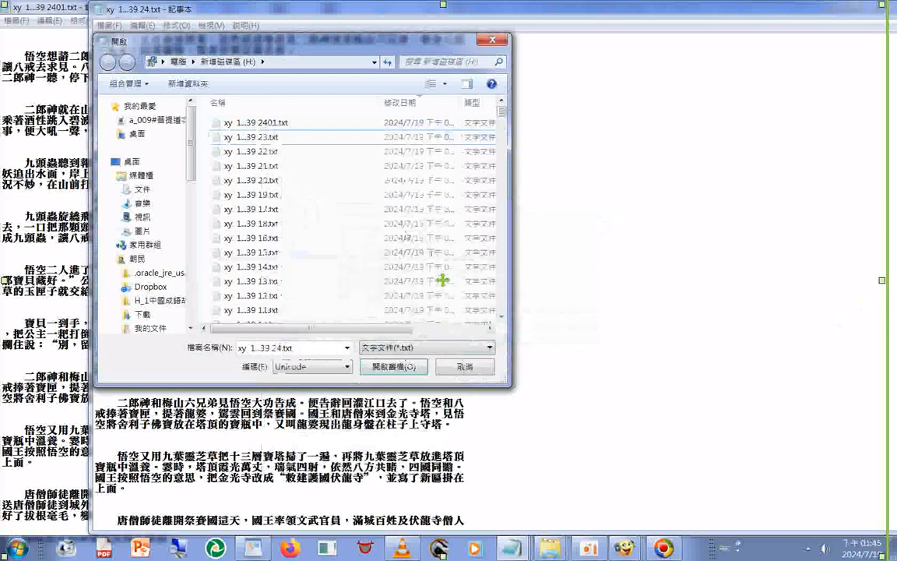
Step: Rename "xy 1...39 2401.txt" on drive H as "xy 1...39 24.txt" and close the Open dialog without opening a file
{"action": "left_click", "coordinate": [267, 126]}
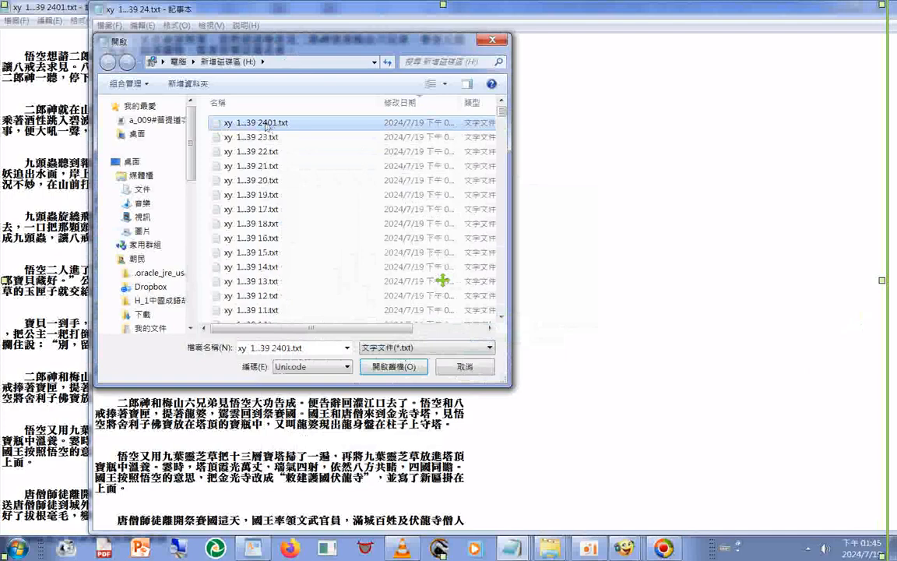
{"action": "left_click", "coordinate": [267, 124]}
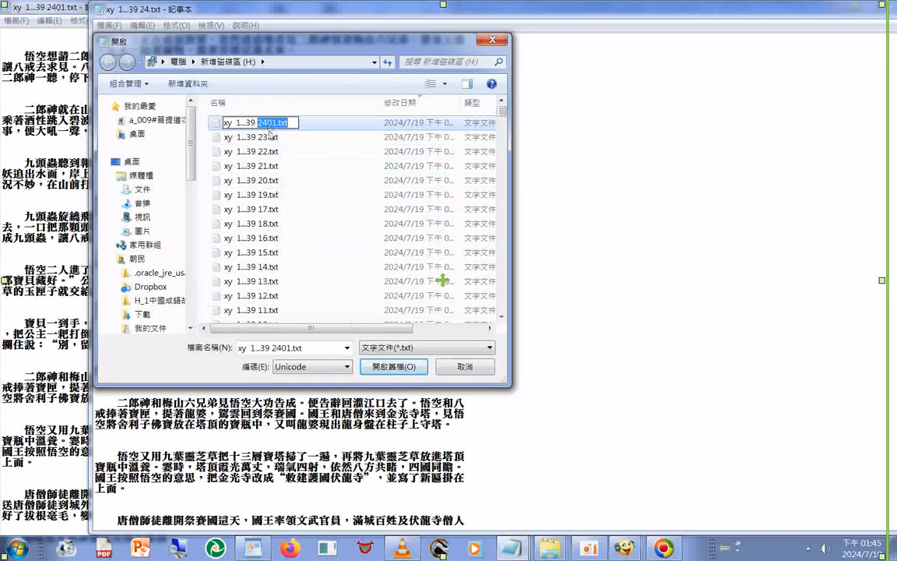
{"action": "left_click", "coordinate": [267, 123]}
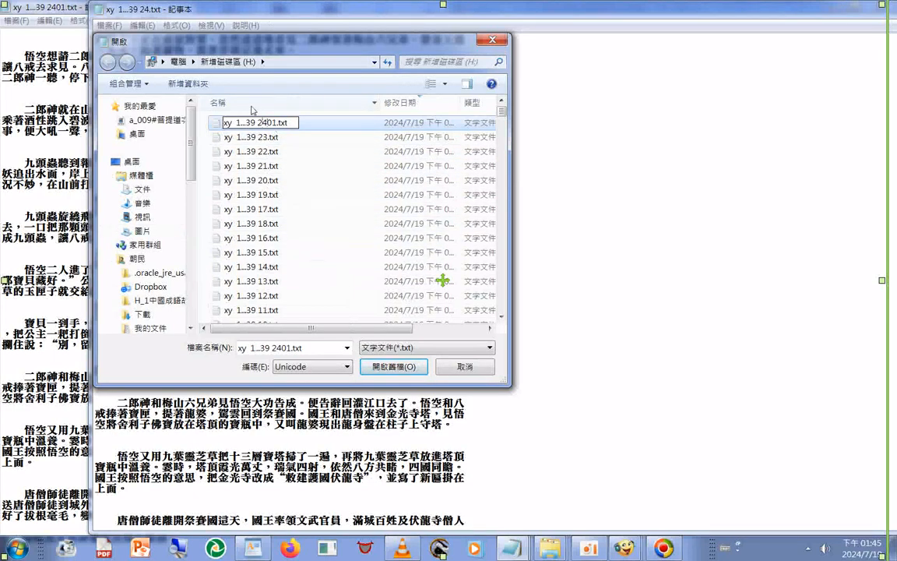
{"action": "key", "text": "Escape"}
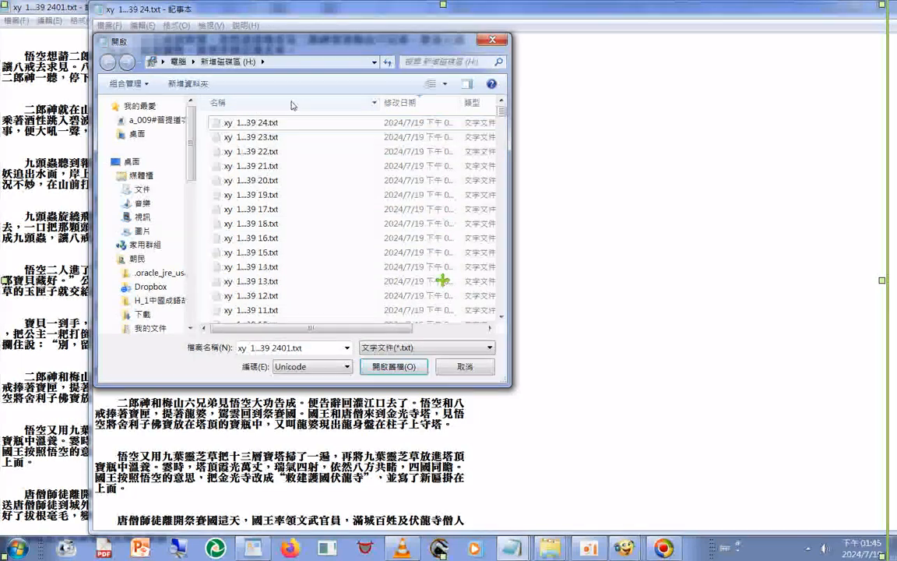
{"action": "left_click", "coordinate": [480, 374]}
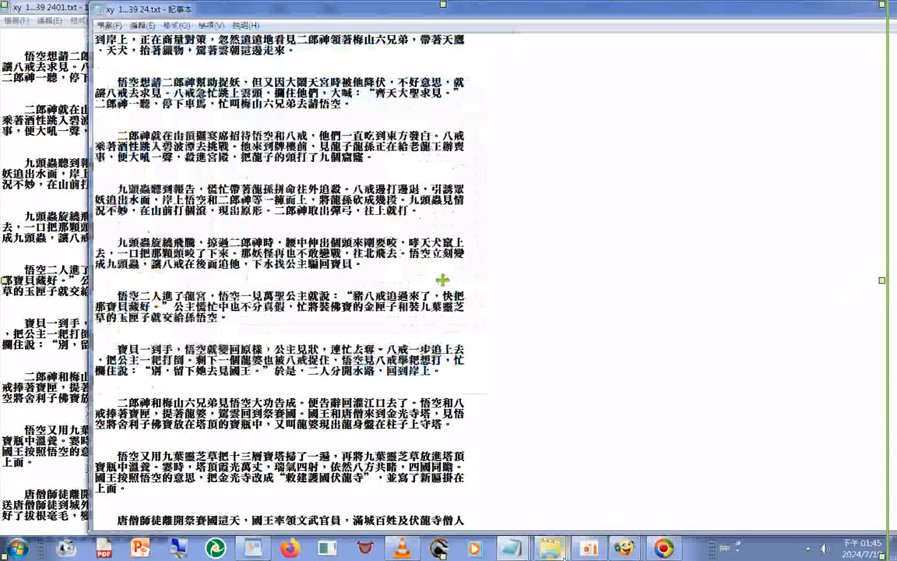
Step: Switch to the Balabolka text extraction window and set the combined file's name to "xy 1...39 25"
{"action": "mouse_move", "coordinate": [624, 548]}
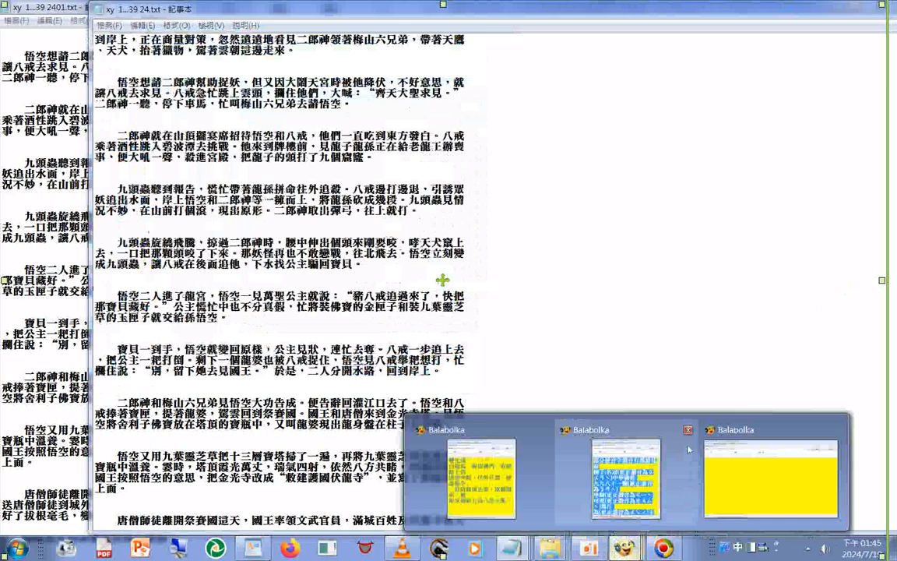
{"action": "left_click", "coordinate": [742, 462]}
{"action": "left_click", "coordinate": [113, 155]}
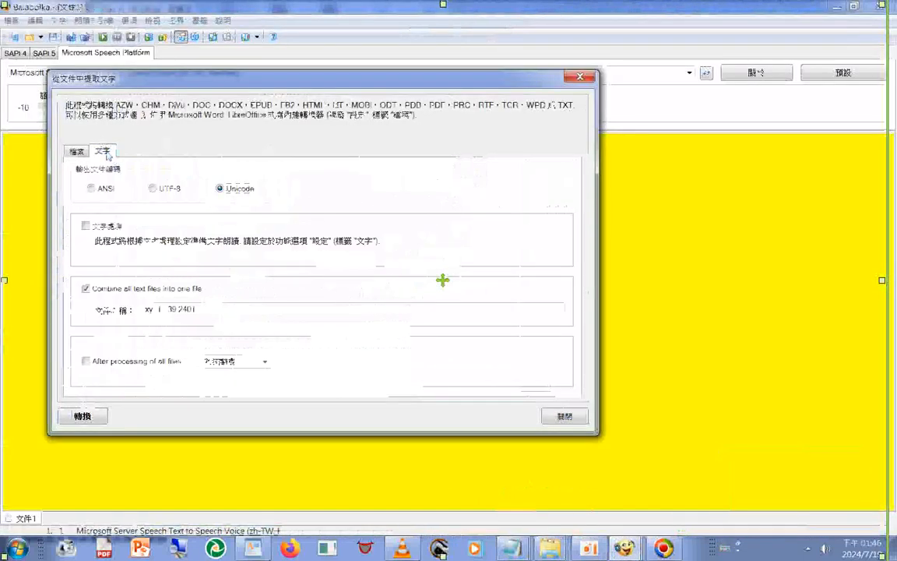
{"action": "double_click", "coordinate": [191, 309]}
{"action": "type", "text": "25"}
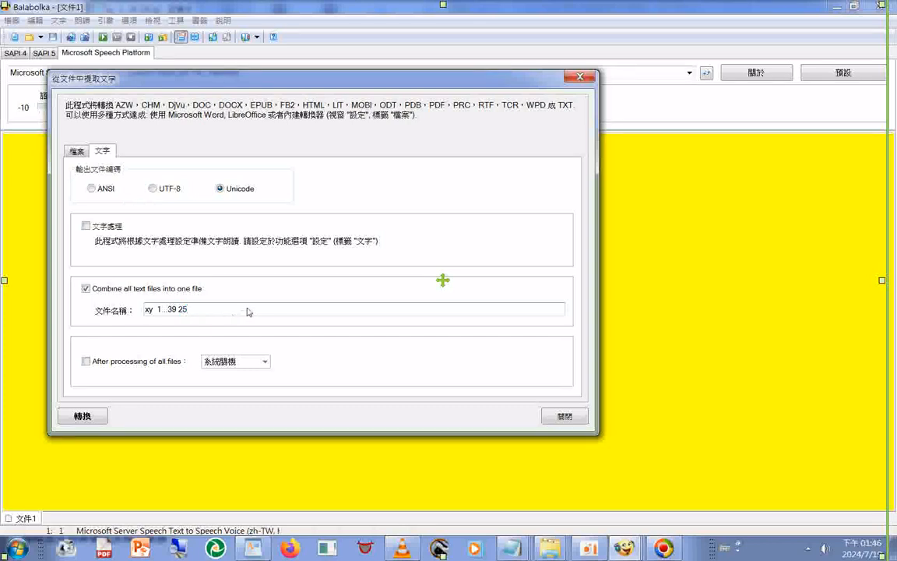
Step: Add all text files from XYA folder 25 to the extraction list
{"action": "left_click", "coordinate": [78, 153]}
{"action": "left_click", "coordinate": [551, 171]}
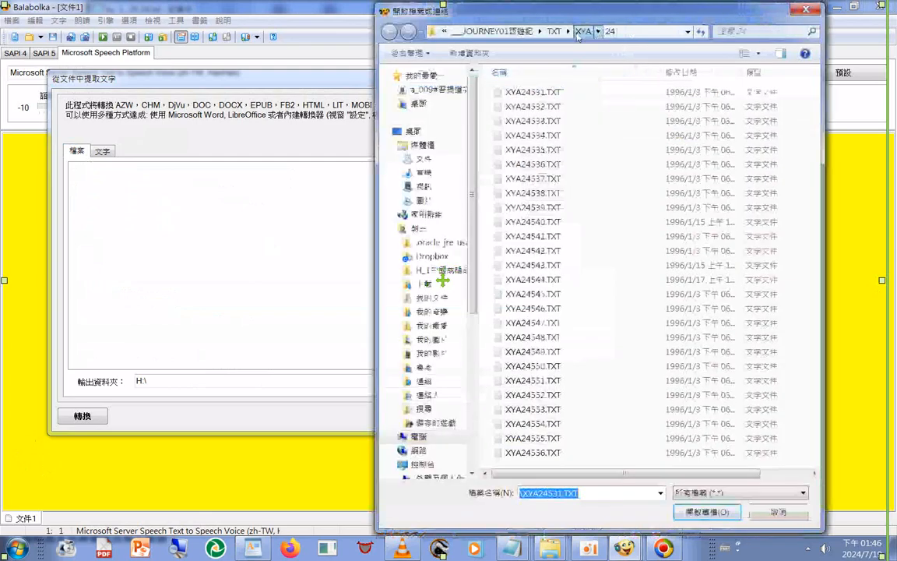
{"action": "left_click", "coordinate": [582, 32]}
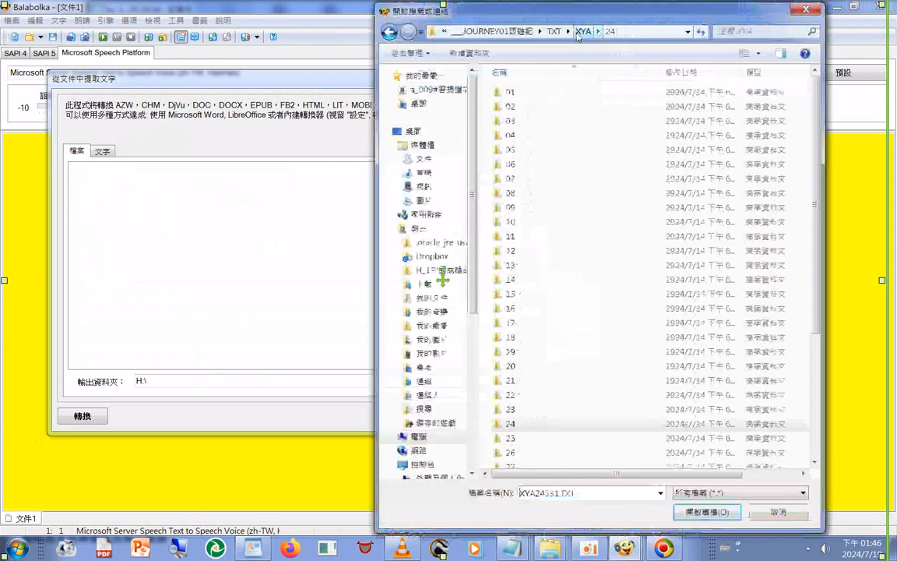
{"action": "double_click", "coordinate": [510, 437]}
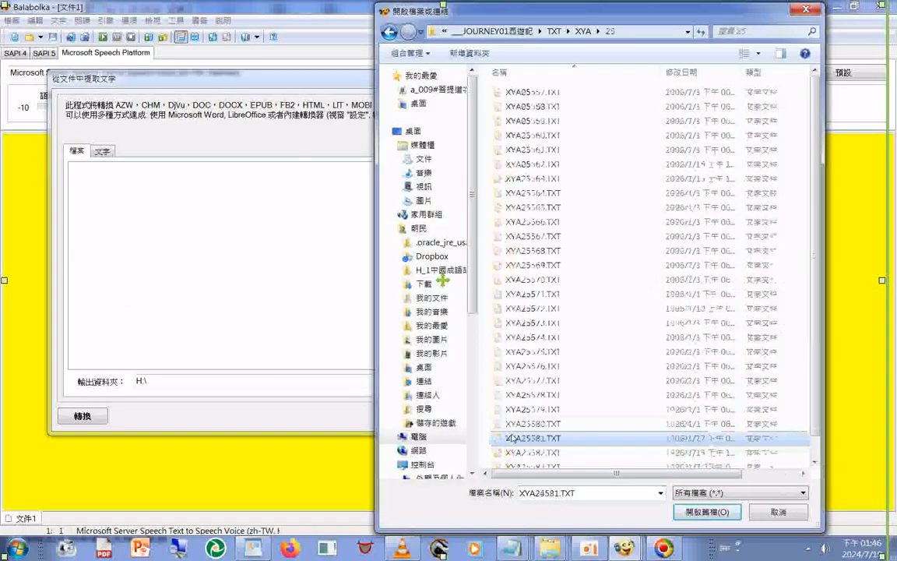
{"action": "key", "text": "ctrl+a"}
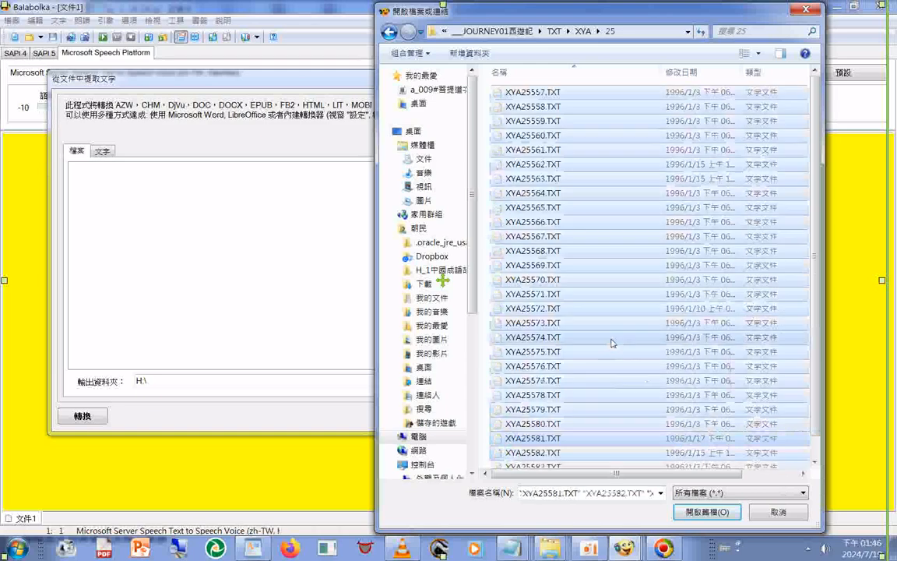
{"action": "key", "text": "Return"}
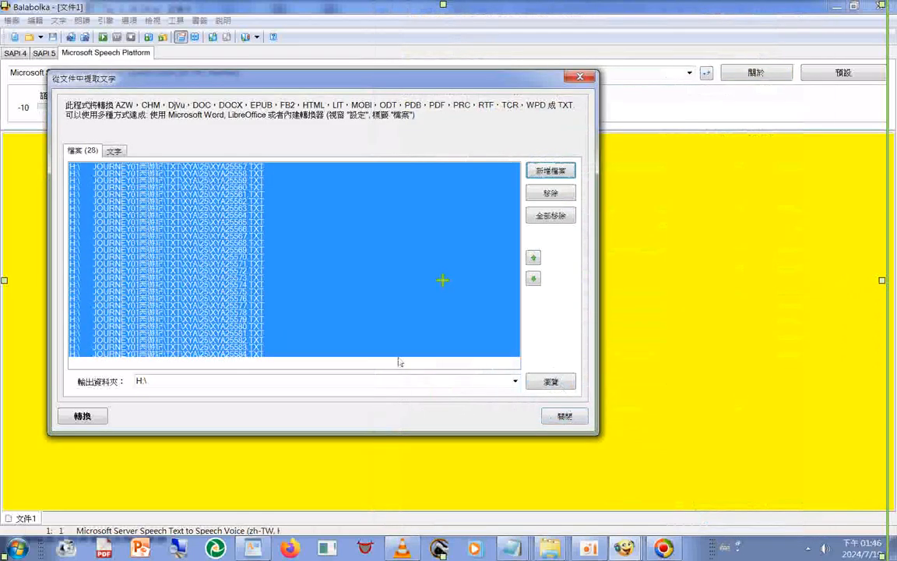
Step: Convert the folder 25 files into one combined file on drive H and remove all files from the list
{"action": "left_click_drag", "start_coordinate": [233, 80], "coordinate": [372, 357]}
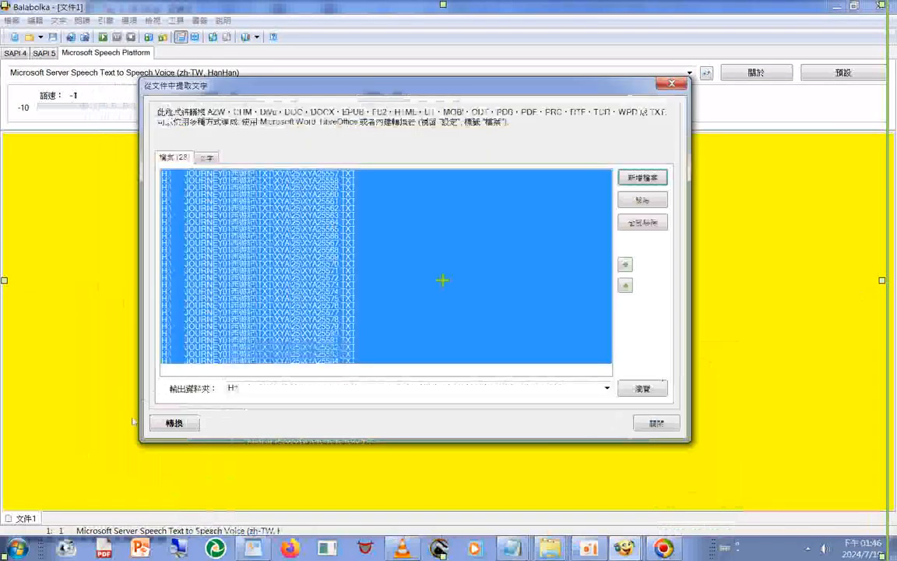
{"action": "left_click", "coordinate": [175, 422]}
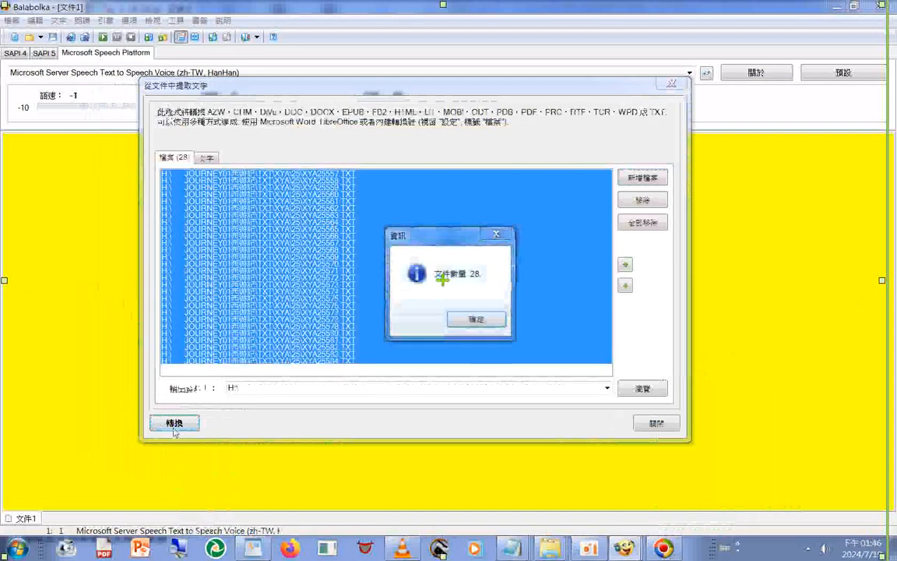
{"action": "left_click", "coordinate": [477, 320]}
{"action": "left_click", "coordinate": [643, 222]}
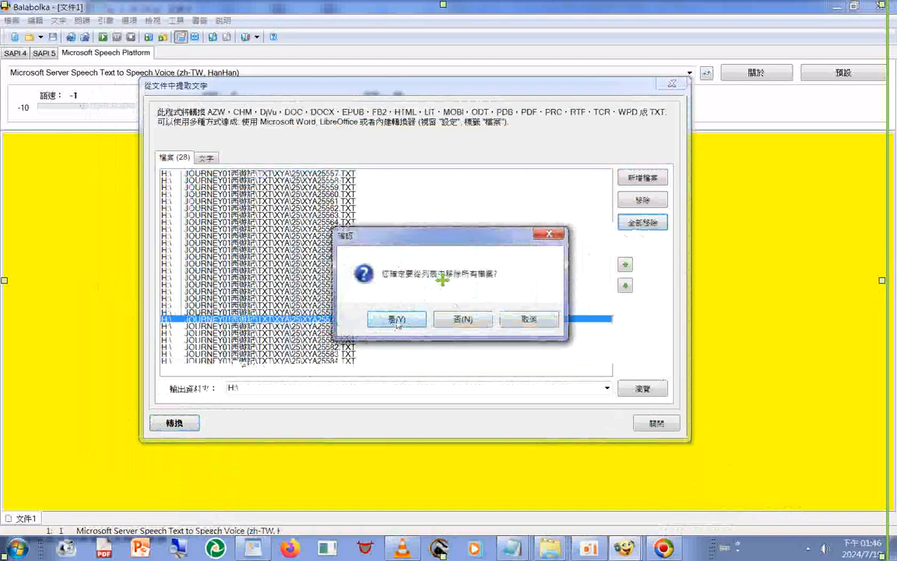
{"action": "left_click", "coordinate": [397, 321]}
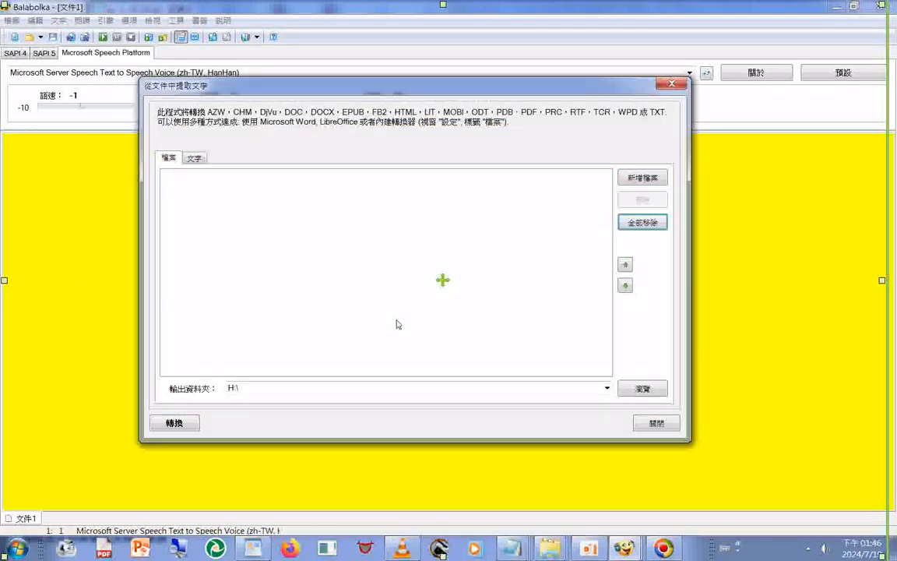
Step: Set the combined file's name to "xy 1...39 26"
{"action": "left_click", "coordinate": [193, 159]}
{"action": "double_click", "coordinate": [281, 316]}
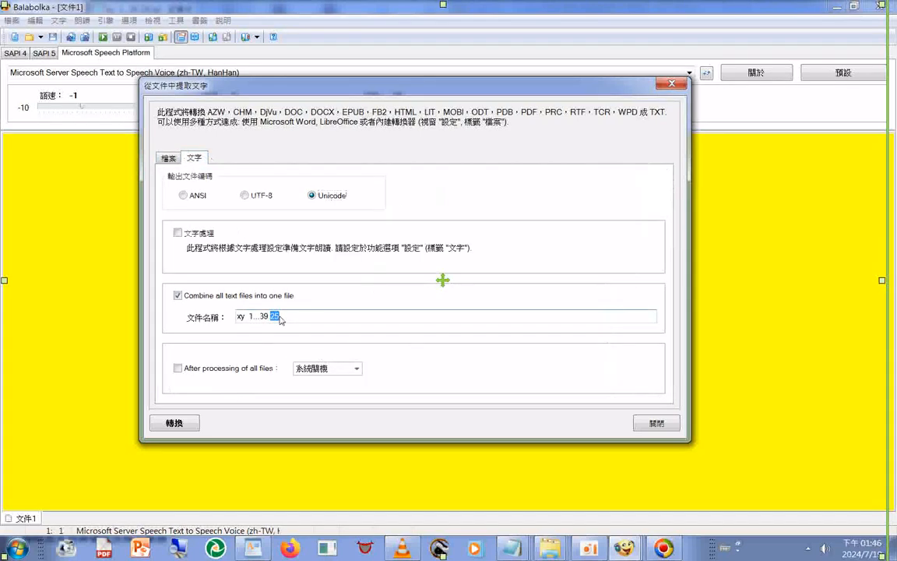
{"action": "left_click", "coordinate": [291, 321]}
Step: Add all text files from XYA folder 26 to the extraction list
{"action": "left_click", "coordinate": [167, 158]}
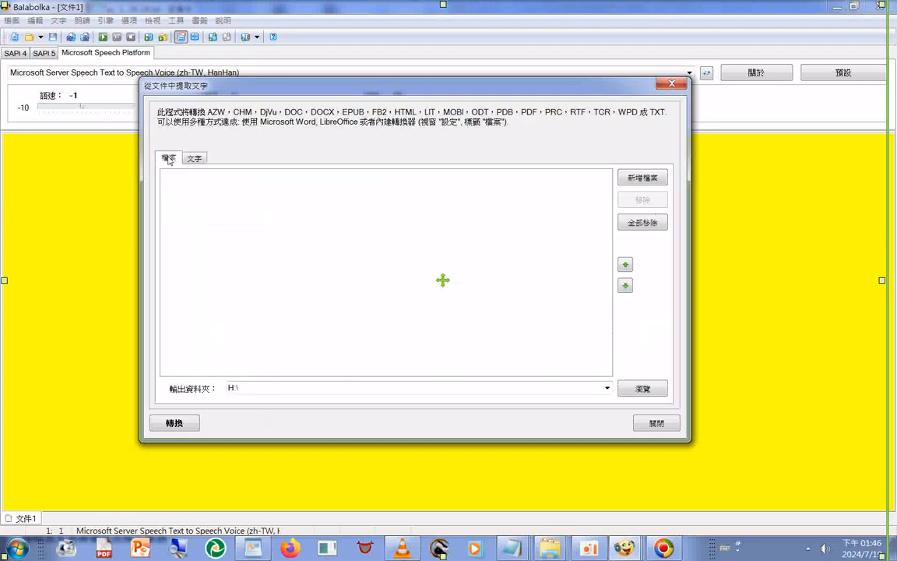
{"action": "left_click", "coordinate": [646, 180]}
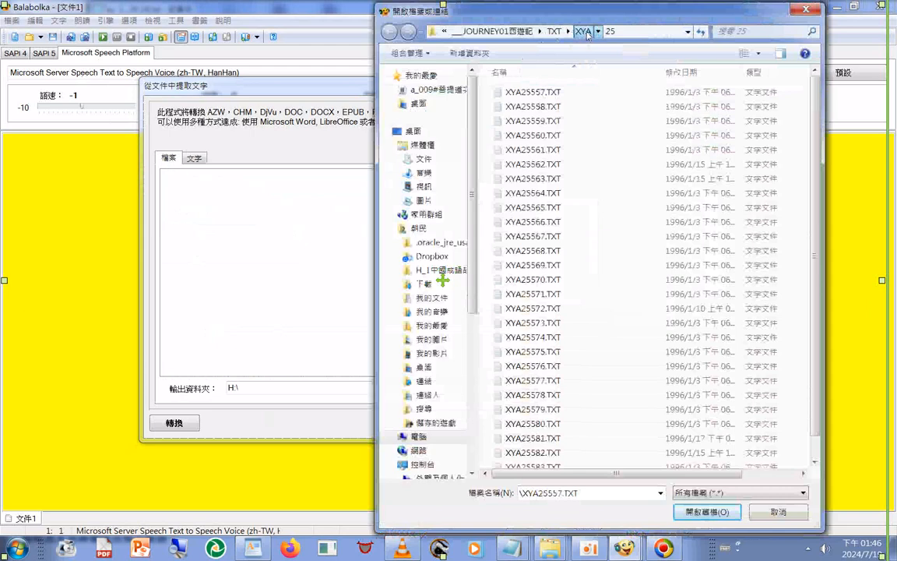
{"action": "left_click", "coordinate": [583, 31]}
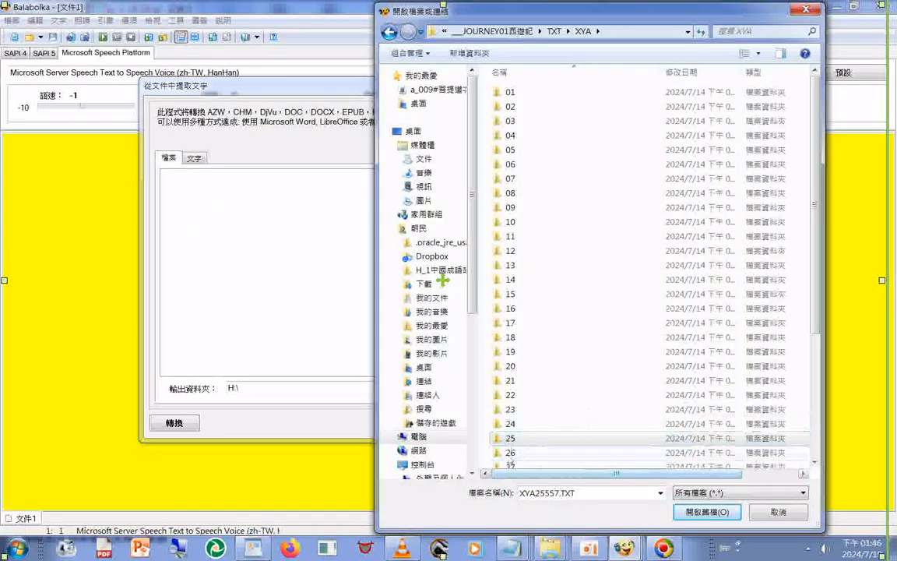
{"action": "double_click", "coordinate": [509, 452]}
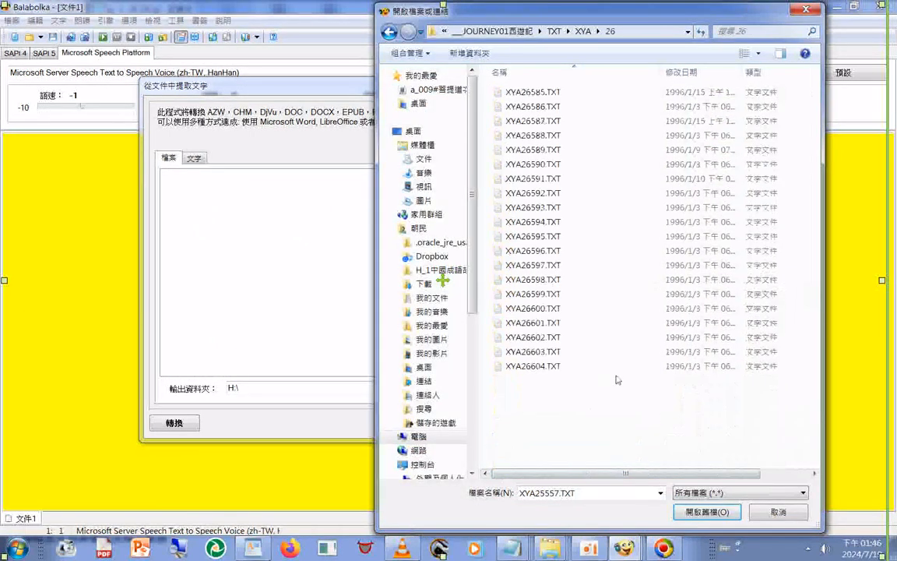
{"action": "key", "text": "ctrl+a"}
{"action": "key", "text": "Return"}
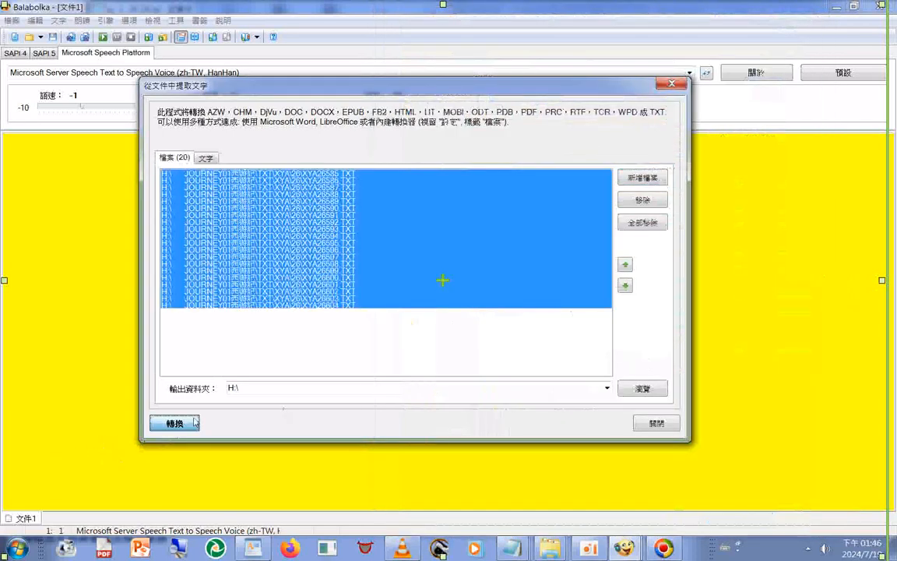
Step: Convert the folder 26 files into one combined file on drive H and clear the extraction list
{"action": "left_click", "coordinate": [493, 321]}
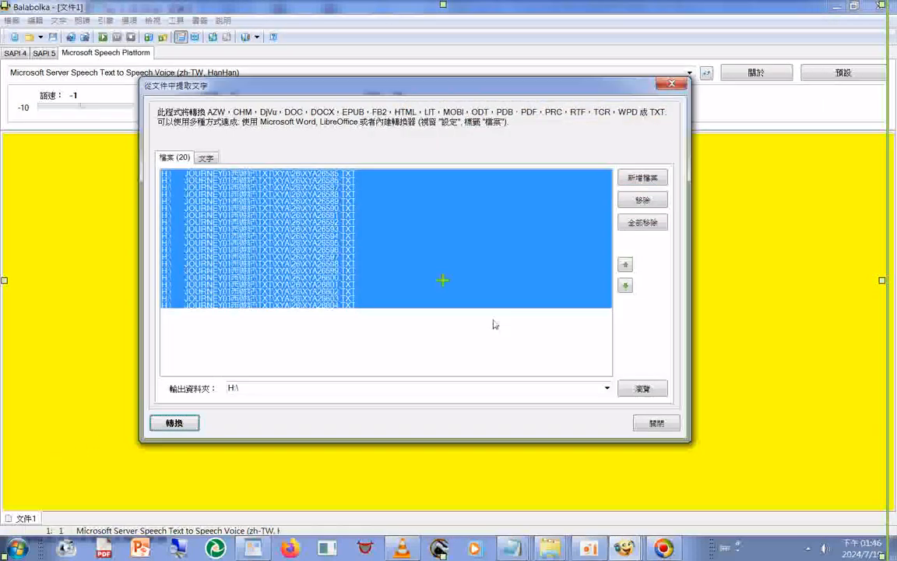
{"action": "left_click", "coordinate": [644, 226]}
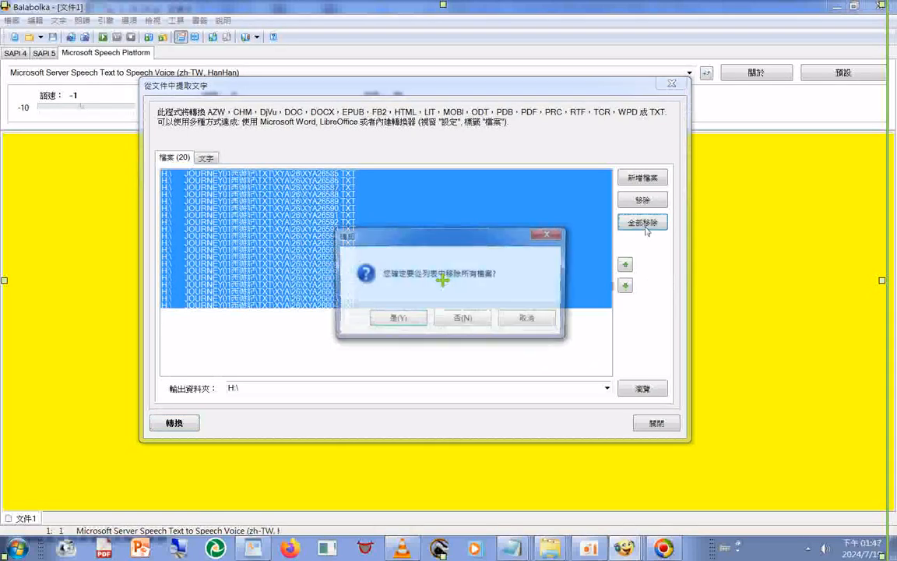
{"action": "left_click", "coordinate": [404, 326]}
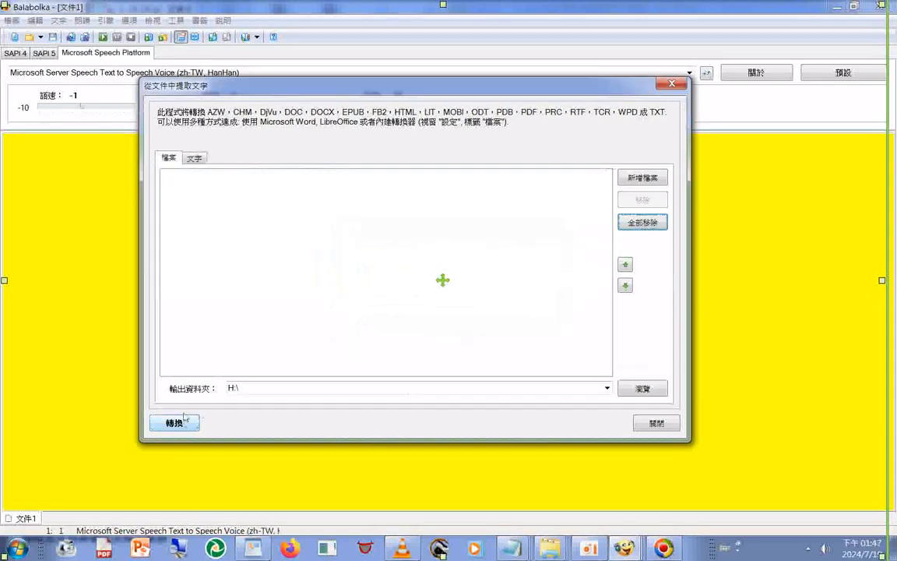
Step: Set the combined file's name to "xy 1...39 27"
{"action": "left_click", "coordinate": [192, 159]}
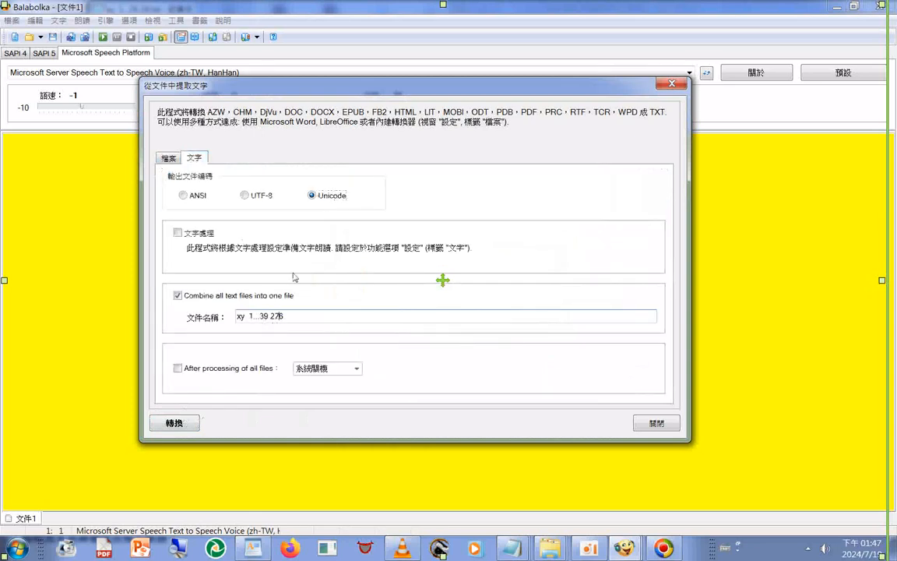
{"action": "key", "text": "BackSpace"}
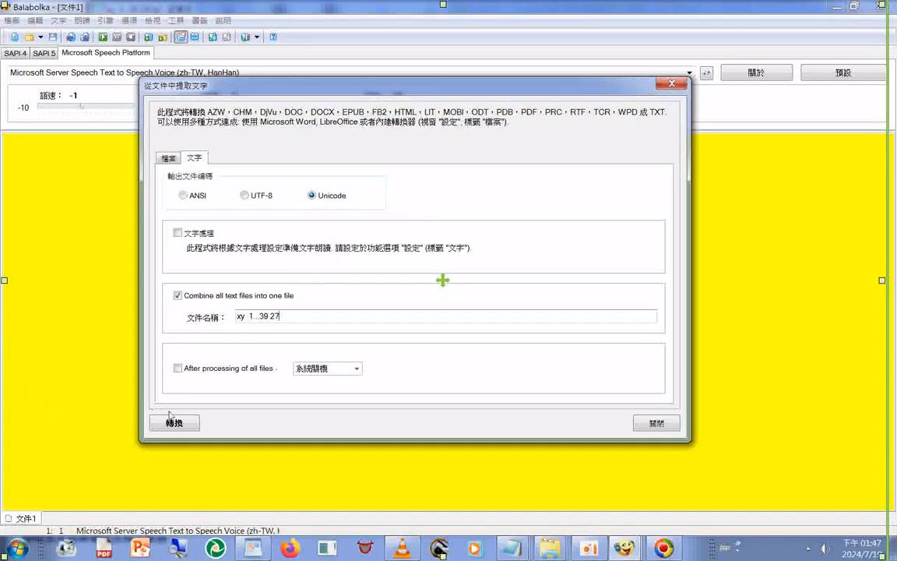
Step: Add all text files from XYA folder 27 to the extraction list
{"action": "left_click", "coordinate": [168, 158]}
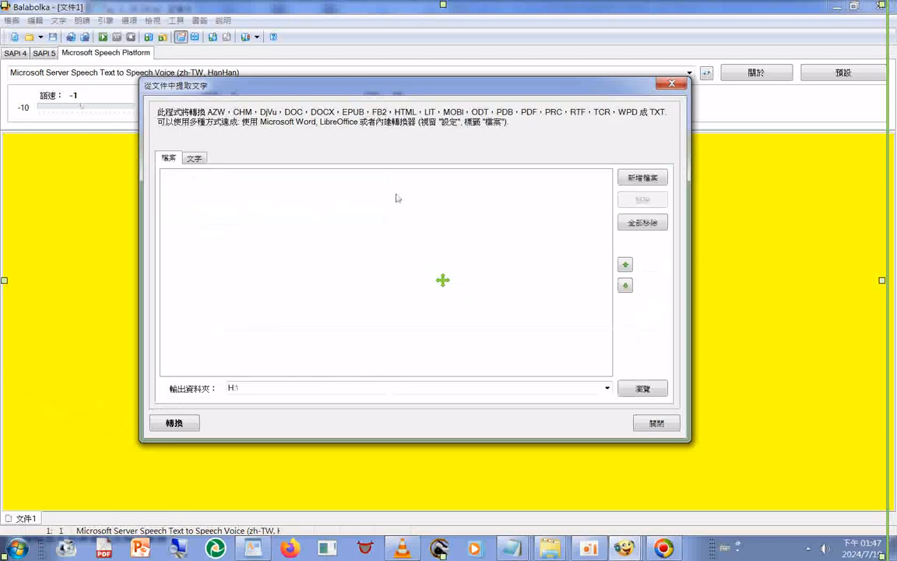
{"action": "left_click", "coordinate": [656, 179]}
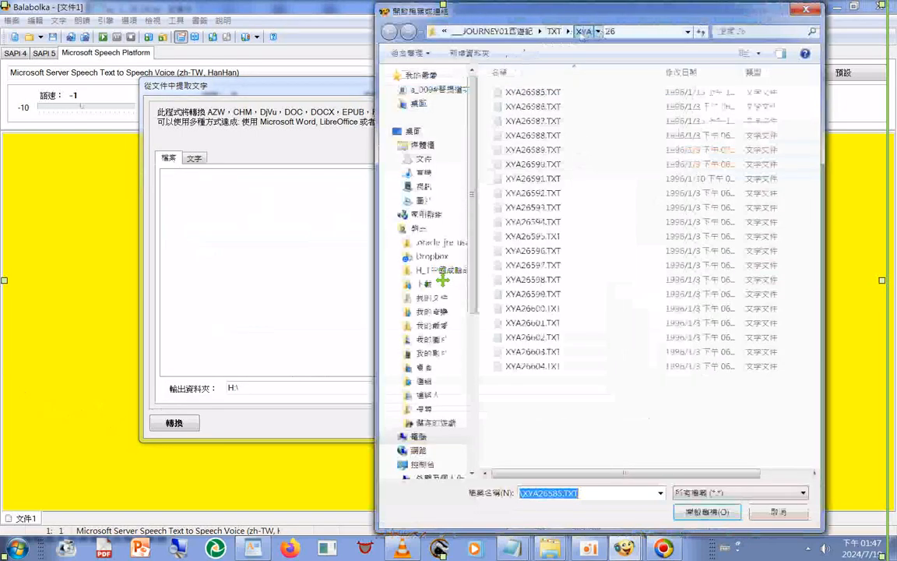
{"action": "left_click", "coordinate": [584, 32]}
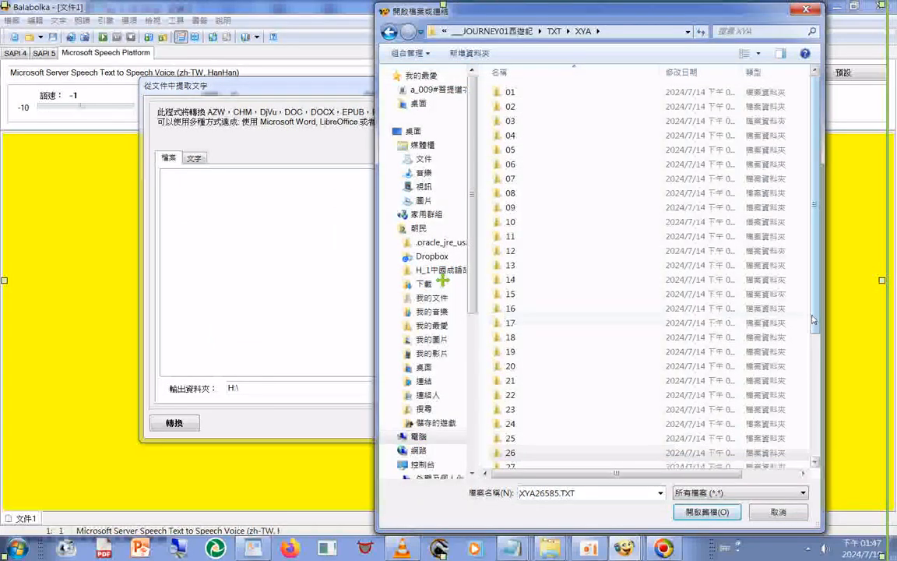
{"action": "left_click_drag", "start_coordinate": [815, 322], "coordinate": [830, 448]}
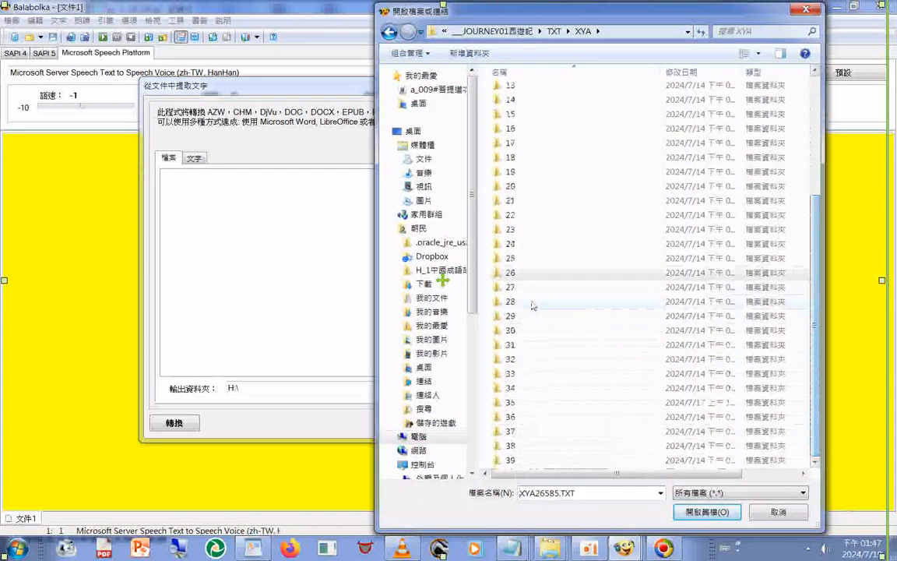
{"action": "double_click", "coordinate": [510, 289]}
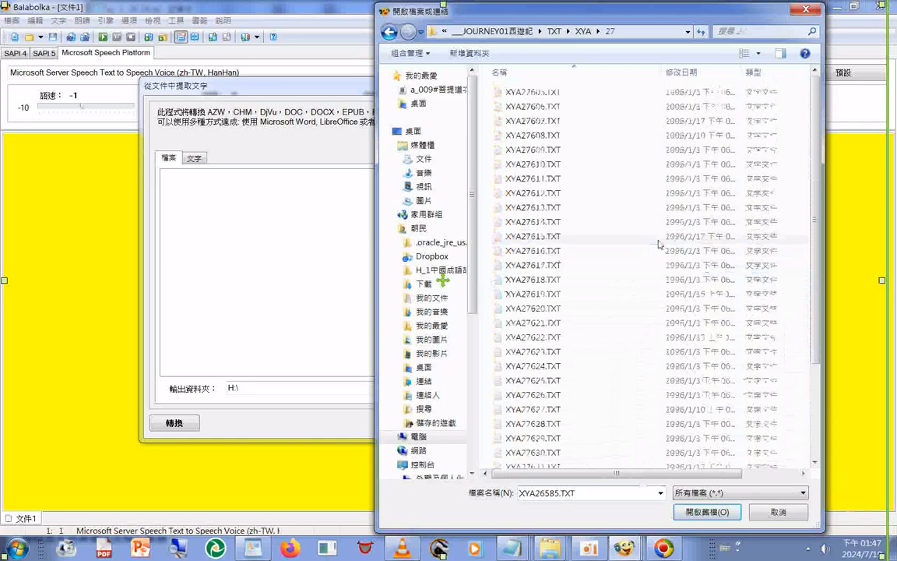
{"action": "key", "text": "ctrl+a"}
{"action": "key", "text": "Return"}
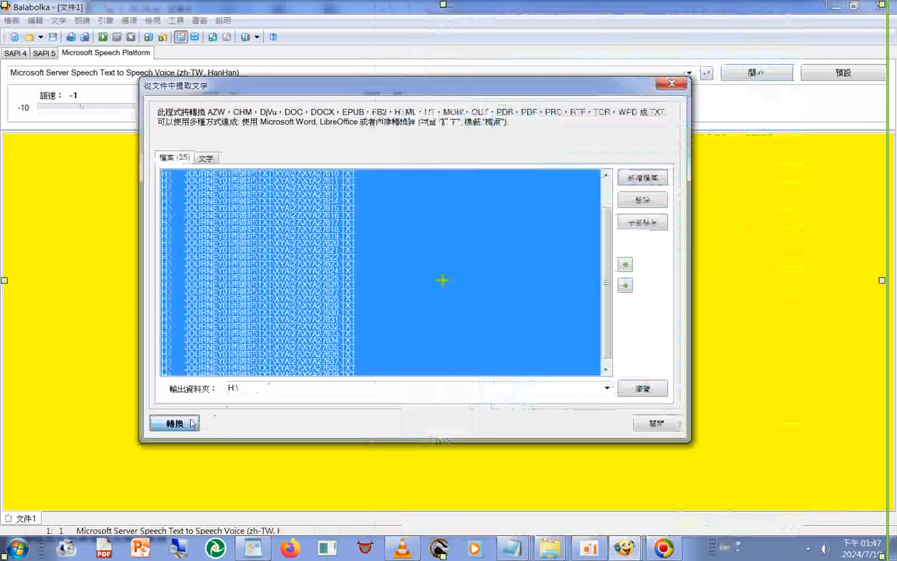
Step: Convert the folder 27 files into one combined file on drive H and clear the extraction list
{"action": "left_click", "coordinate": [192, 422]}
{"action": "left_click", "coordinate": [418, 316]}
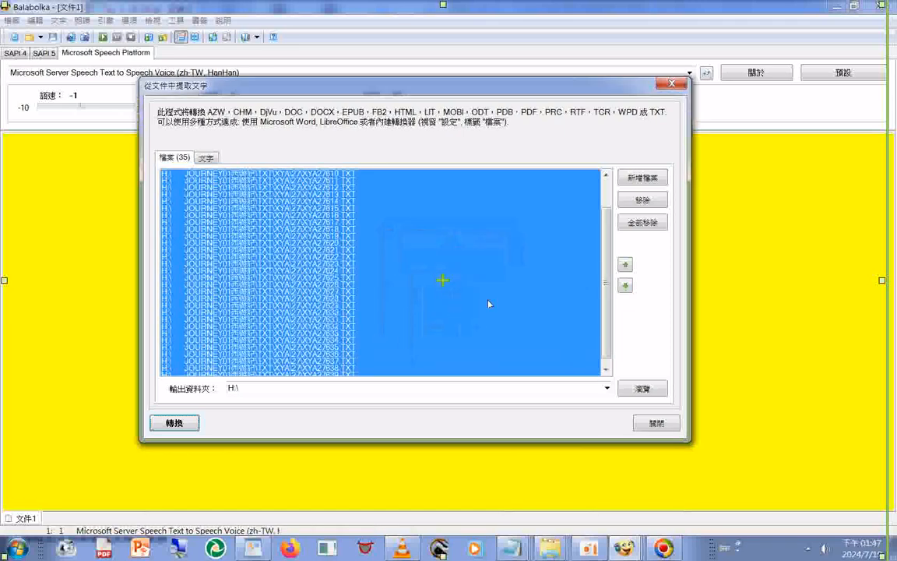
{"action": "left_click", "coordinate": [633, 224]}
{"action": "left_click", "coordinate": [368, 315]}
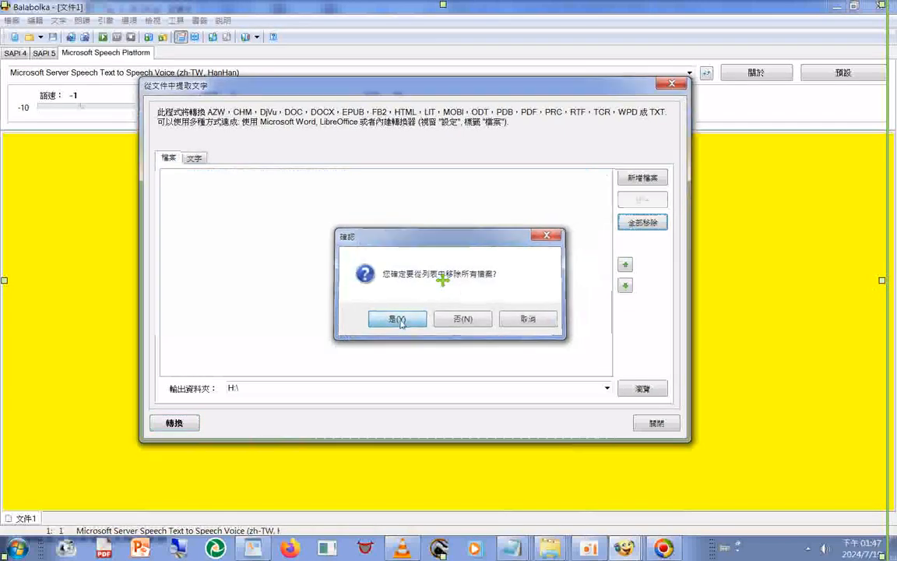
Step: Set the combined file's name to "xy 1...39 28"
{"action": "left_click", "coordinate": [196, 158]}
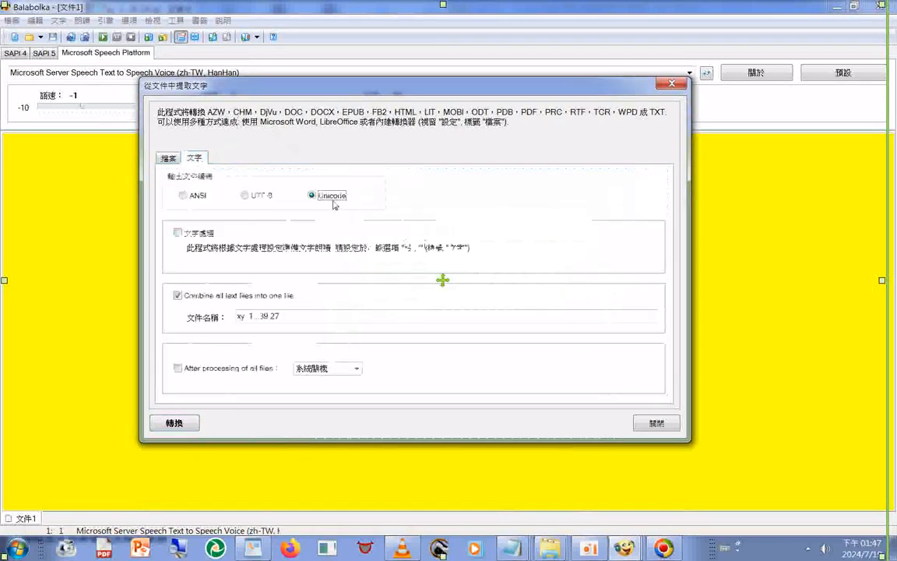
{"action": "left_click_drag", "start_coordinate": [274, 317], "coordinate": [287, 325]}
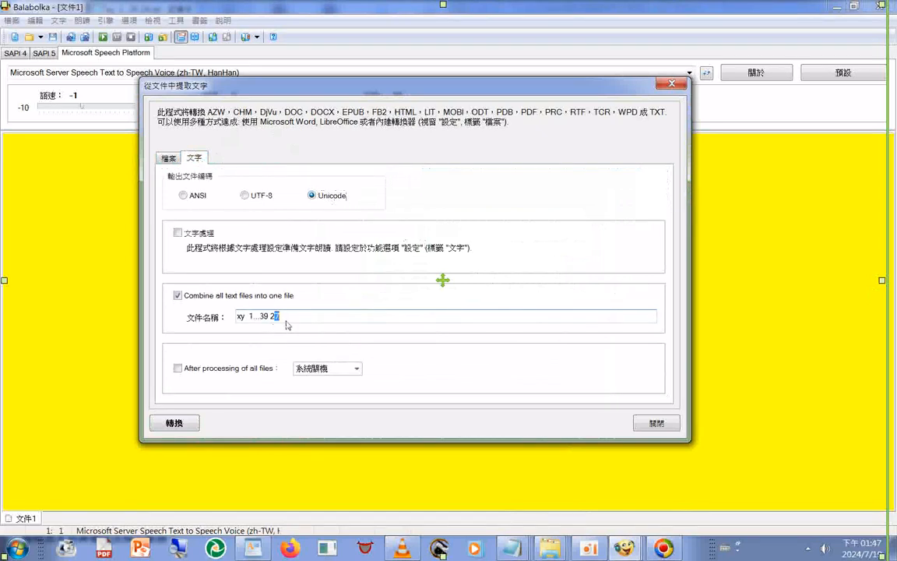
{"action": "type", "text": "8"}
Step: Add all text files from XYA folder 28 to the extraction list
{"action": "left_click", "coordinate": [168, 159]}
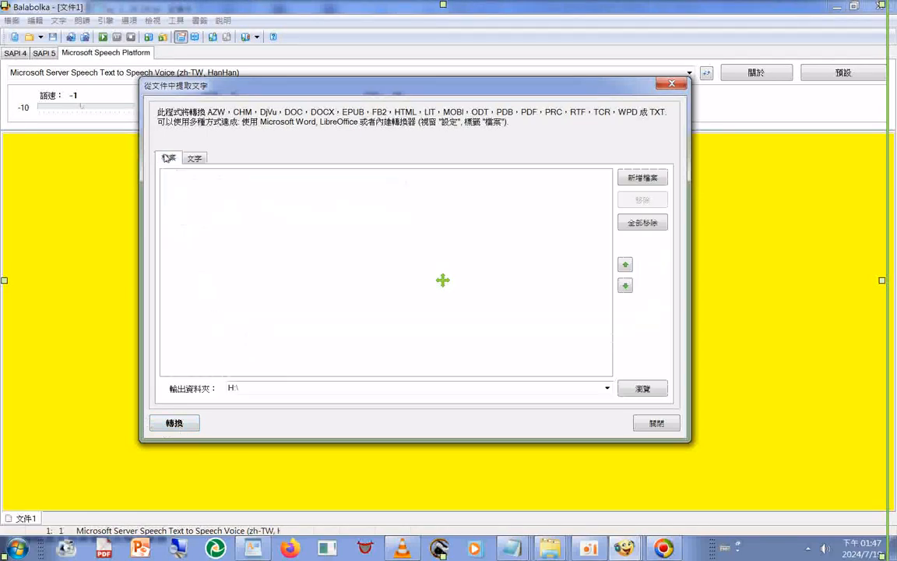
{"action": "left_click", "coordinate": [642, 178]}
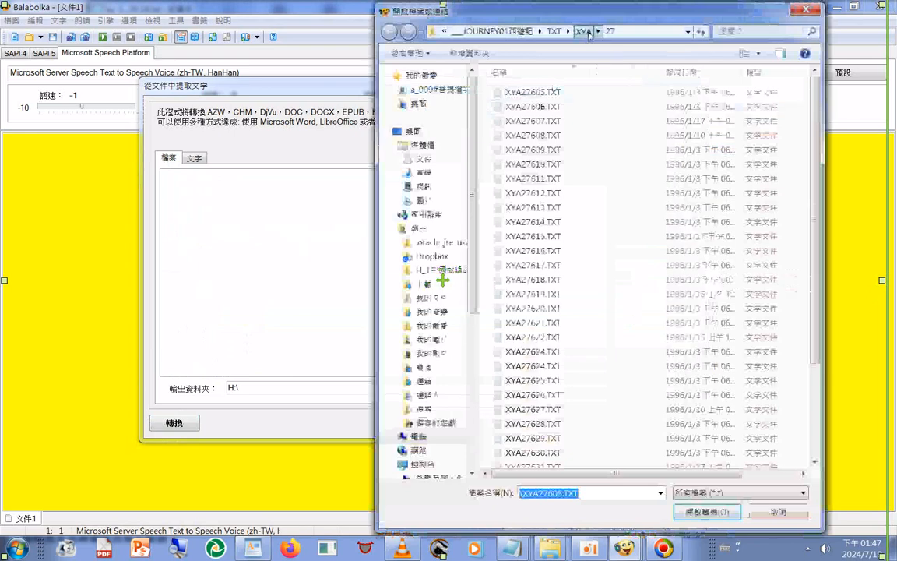
{"action": "left_click", "coordinate": [584, 31]}
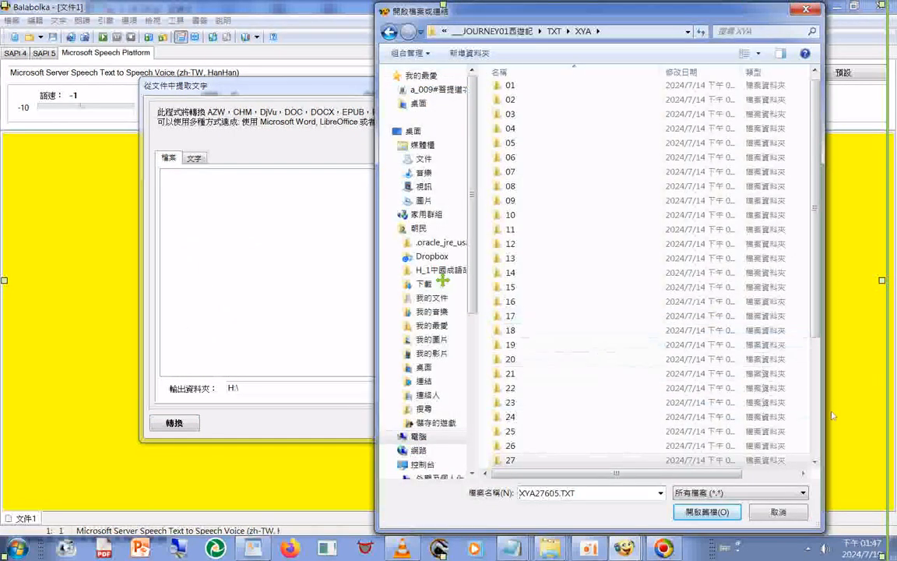
{"action": "scroll", "coordinate": [818, 438], "scroll_direction": "down", "scroll_amount": 4}
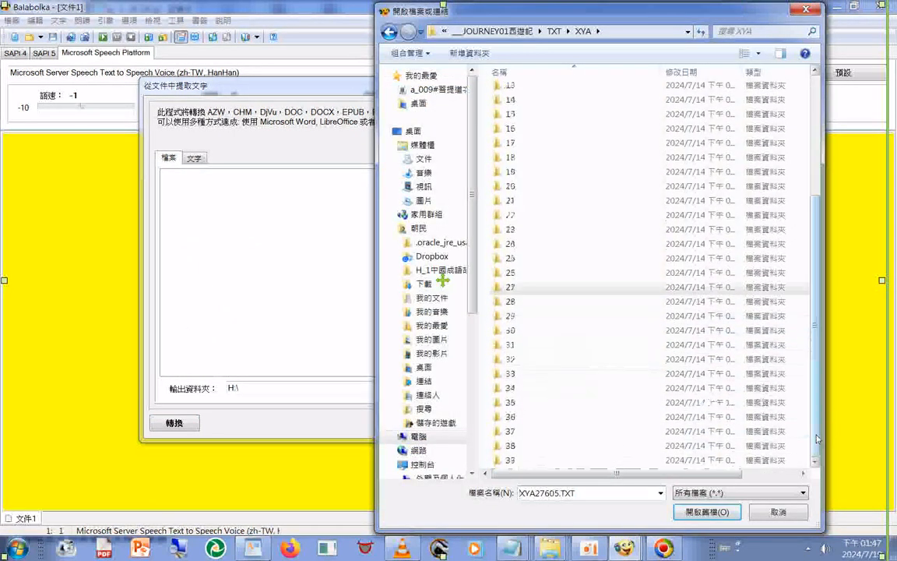
{"action": "double_click", "coordinate": [513, 305]}
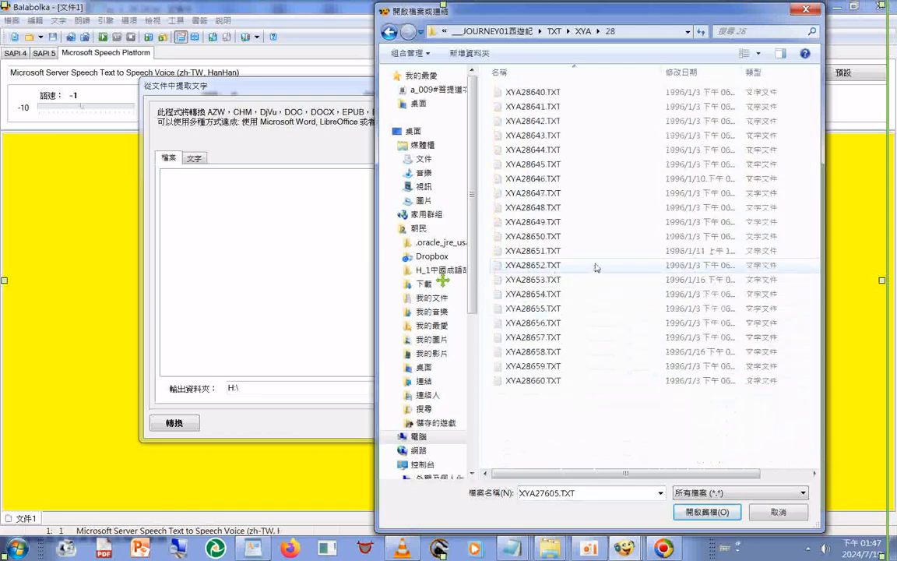
{"action": "key", "text": "ctrl+a"}
{"action": "key", "text": "Return"}
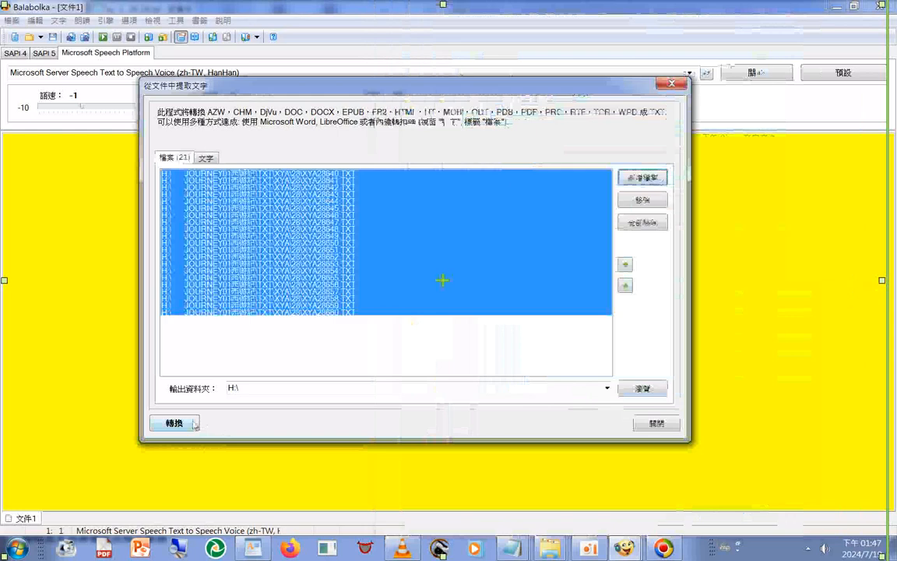
Step: Convert the folder 28 files into one combined file on drive H and clear the extraction list
{"action": "left_click", "coordinate": [195, 424]}
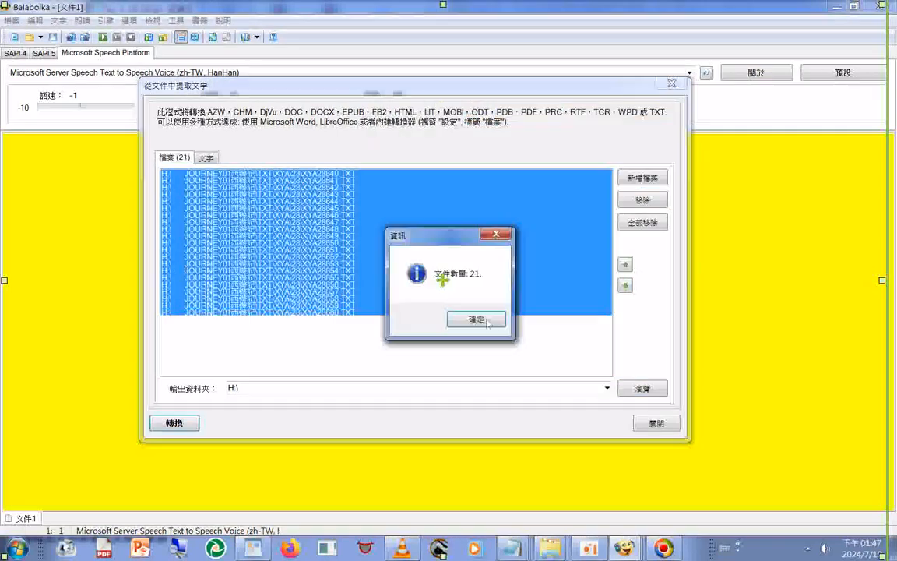
{"action": "left_click", "coordinate": [476, 317]}
{"action": "left_click", "coordinate": [650, 224]}
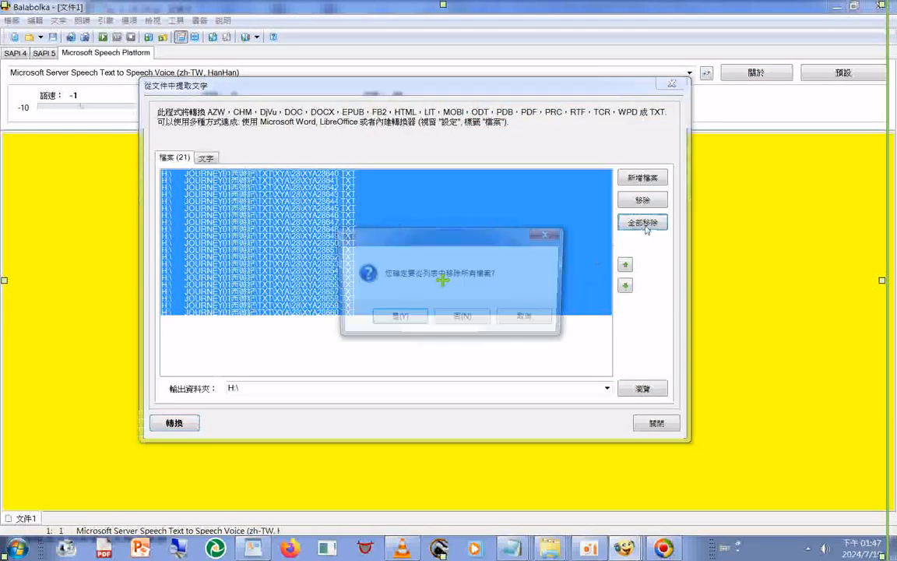
{"action": "left_click", "coordinate": [399, 343]}
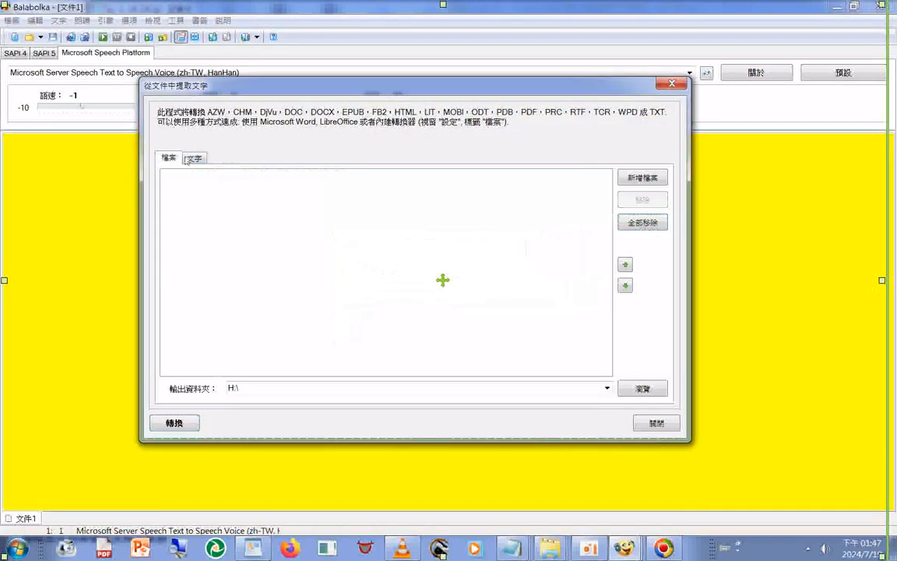
Step: Set the combined file's name to "xy 1...39 29"
{"action": "left_click", "coordinate": [193, 158]}
{"action": "double_click", "coordinate": [276, 317]}
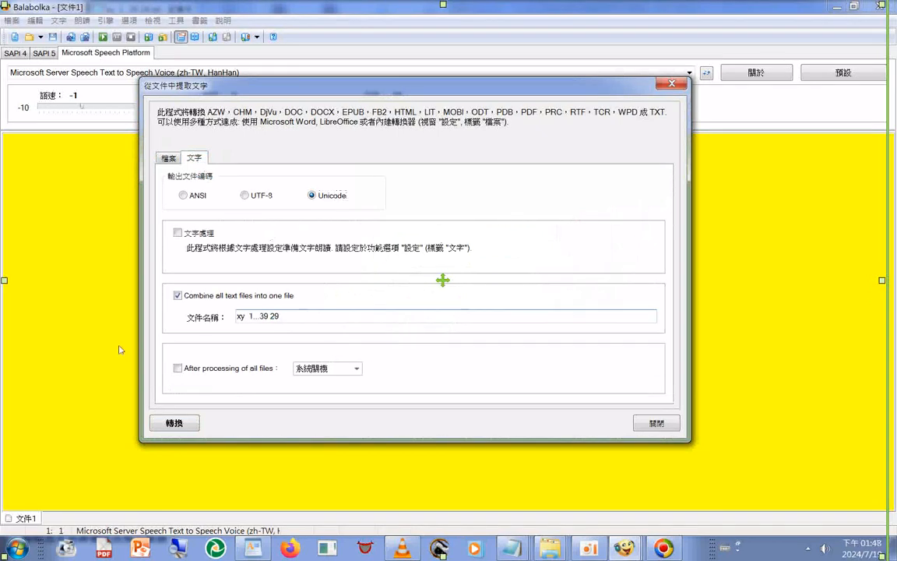
Step: Browse to XYA folder 29, add the single file XYA29679.TXT, and clear it from the extraction list
{"action": "left_click", "coordinate": [167, 159]}
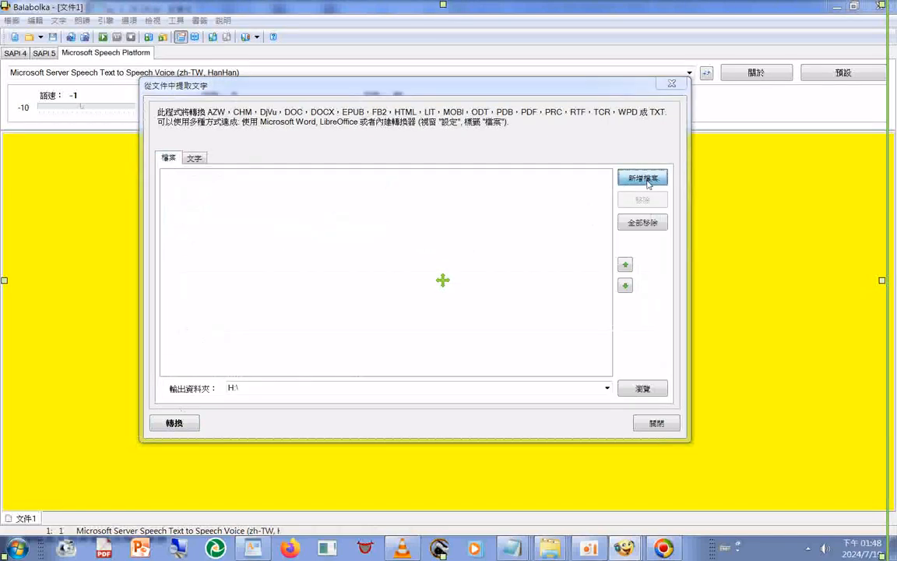
{"action": "left_click", "coordinate": [648, 183]}
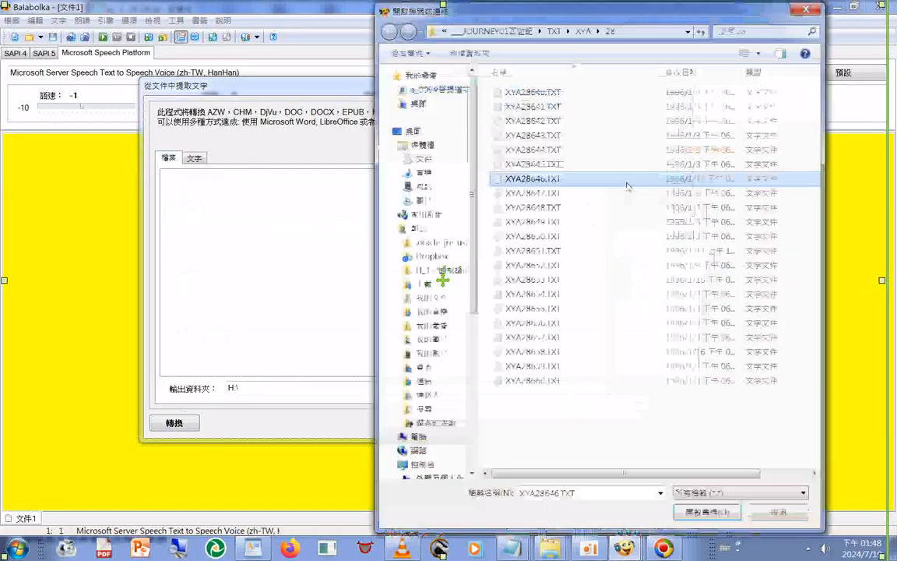
{"action": "left_click", "coordinate": [582, 31]}
{"action": "scroll", "coordinate": [652, 415], "scroll_direction": "down", "scroll_amount": 3}
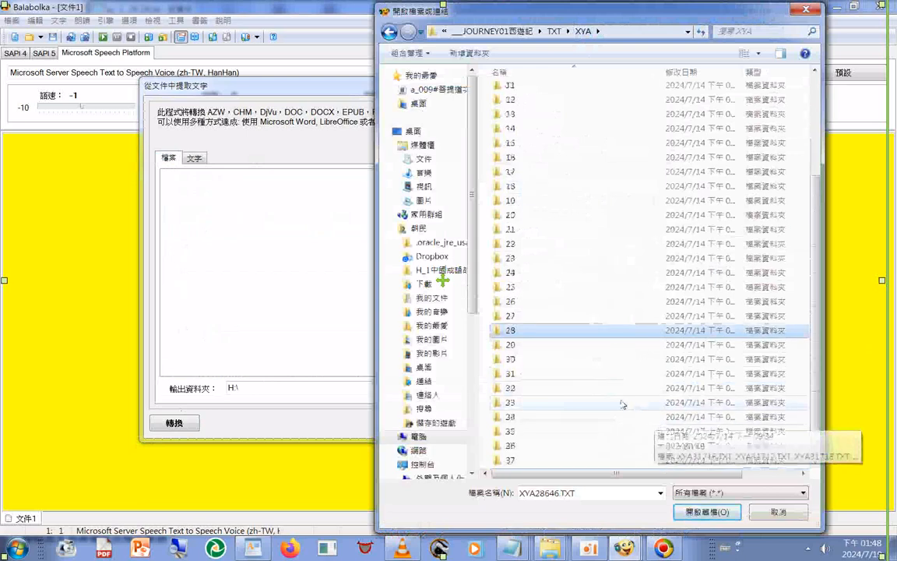
{"action": "left_click", "coordinate": [623, 372]}
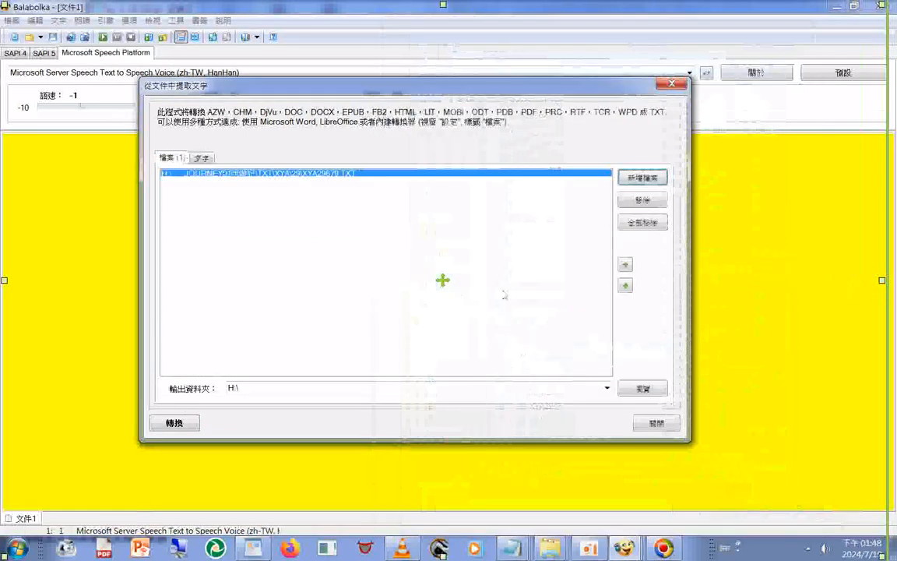
{"action": "left_click", "coordinate": [644, 228]}
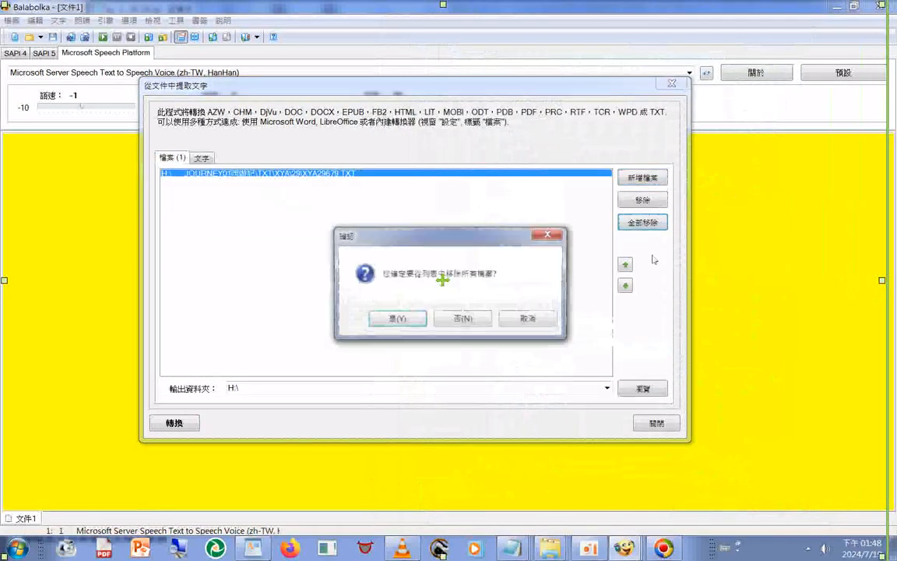
{"action": "key", "text": "Return"}
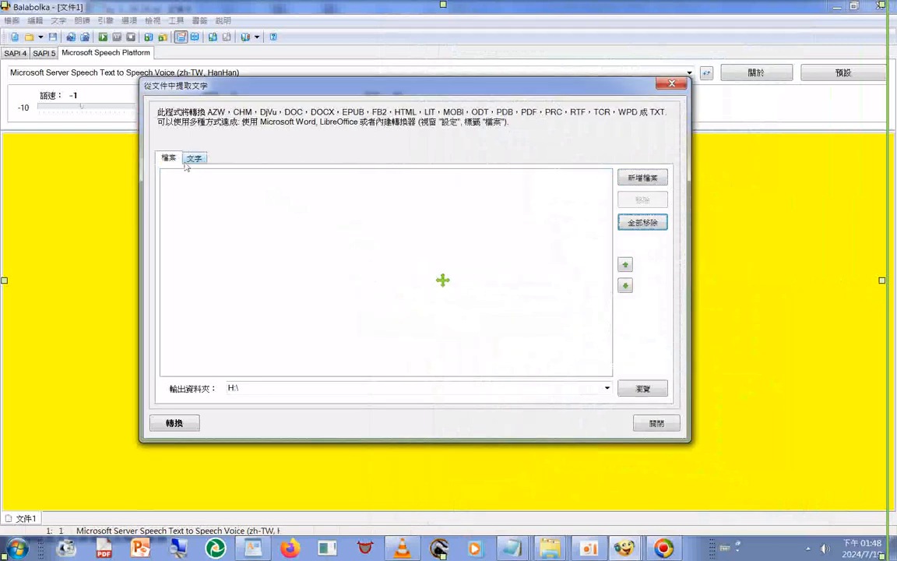
{"action": "left_click", "coordinate": [636, 179]}
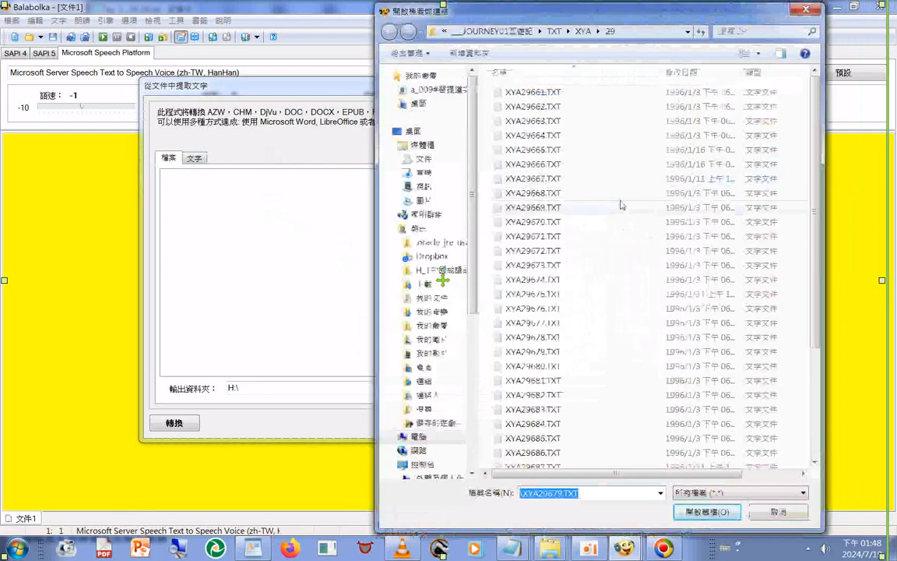
{"action": "key", "text": "Delete"}
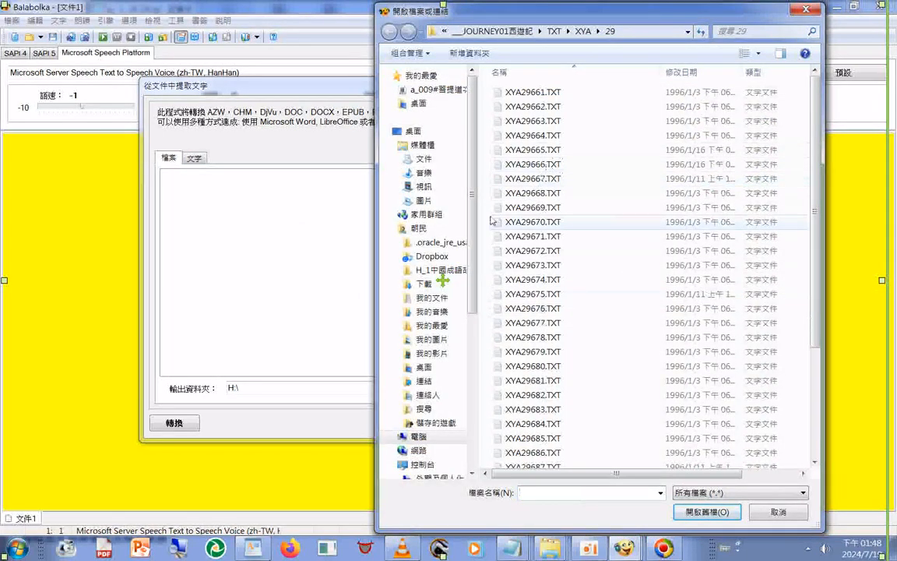
{"action": "double_click", "coordinate": [566, 222]}
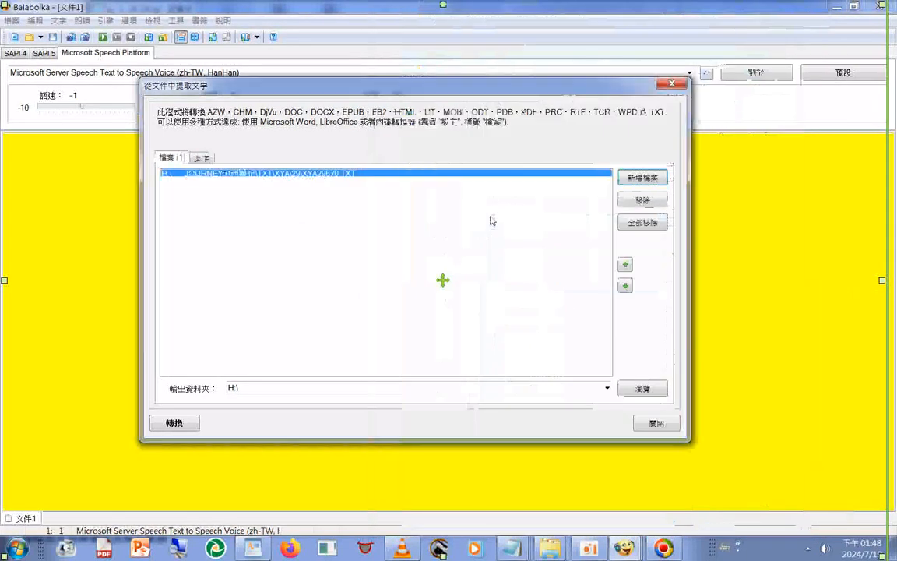
{"action": "left_click", "coordinate": [632, 225]}
{"action": "left_click", "coordinate": [359, 291]}
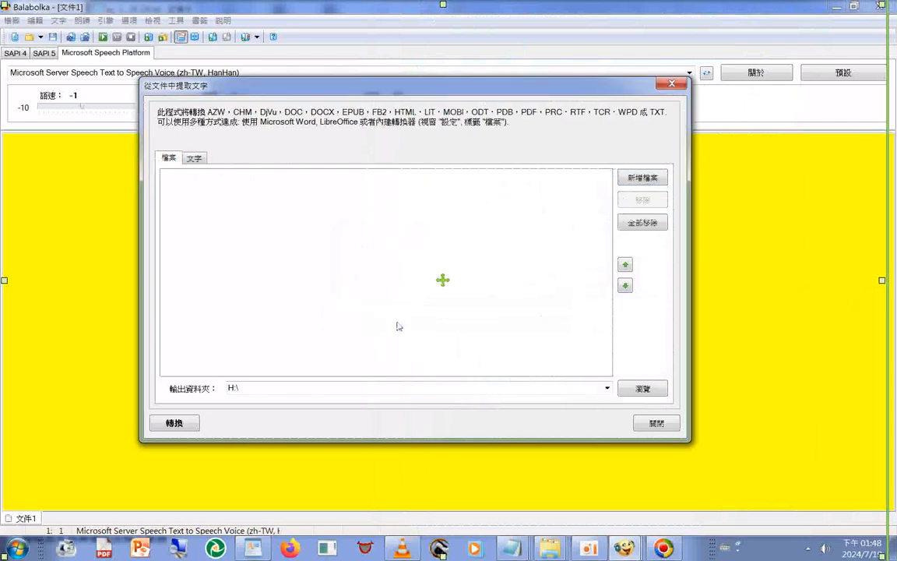
Step: Clear the suggested file name and add all text files from XYA folder 29 to the extraction list
{"action": "left_click", "coordinate": [637, 181]}
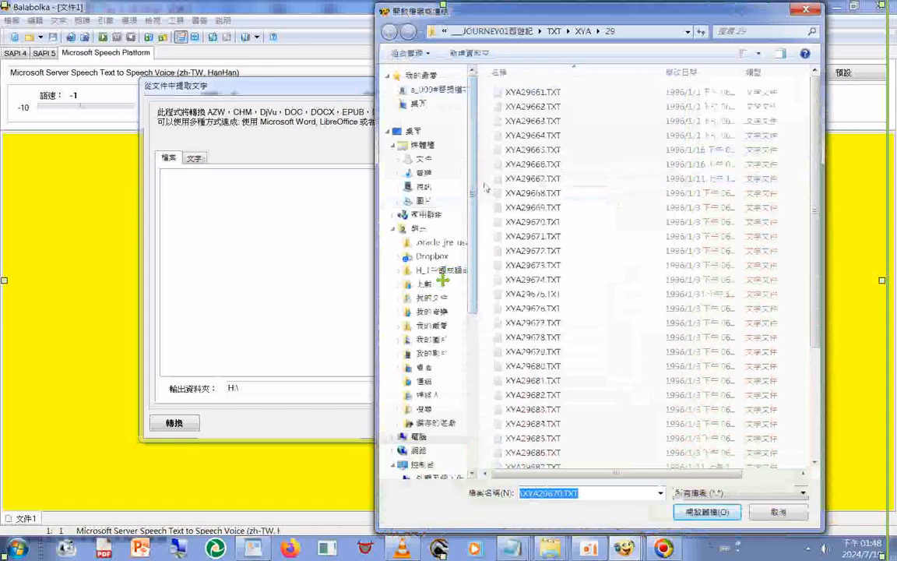
{"action": "double_click", "coordinate": [556, 494]}
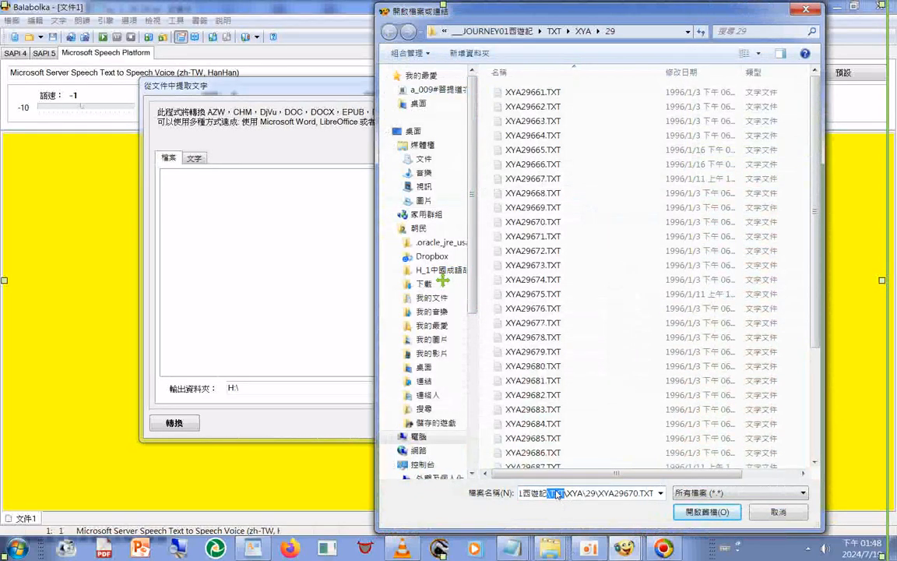
{"action": "key", "text": "ctrl+a"}
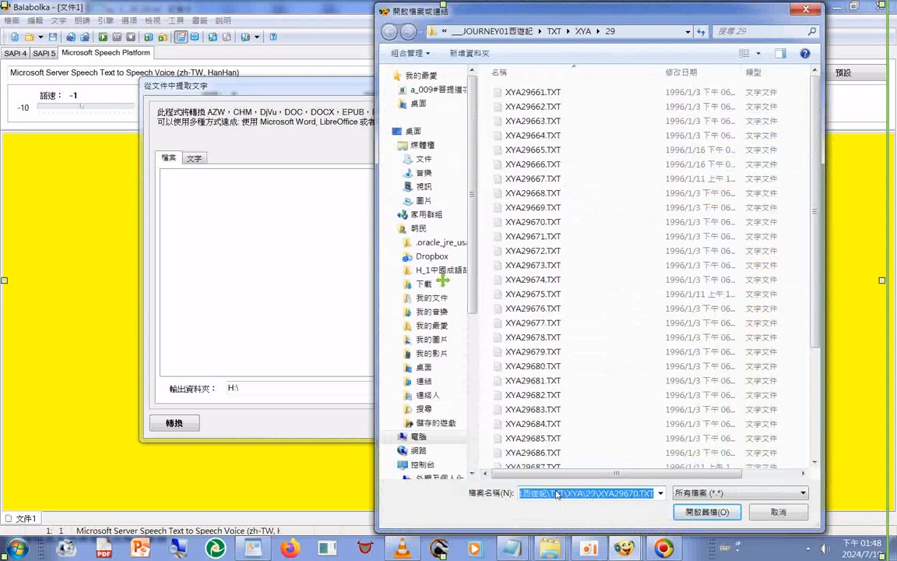
{"action": "key", "text": "BackSpace"}
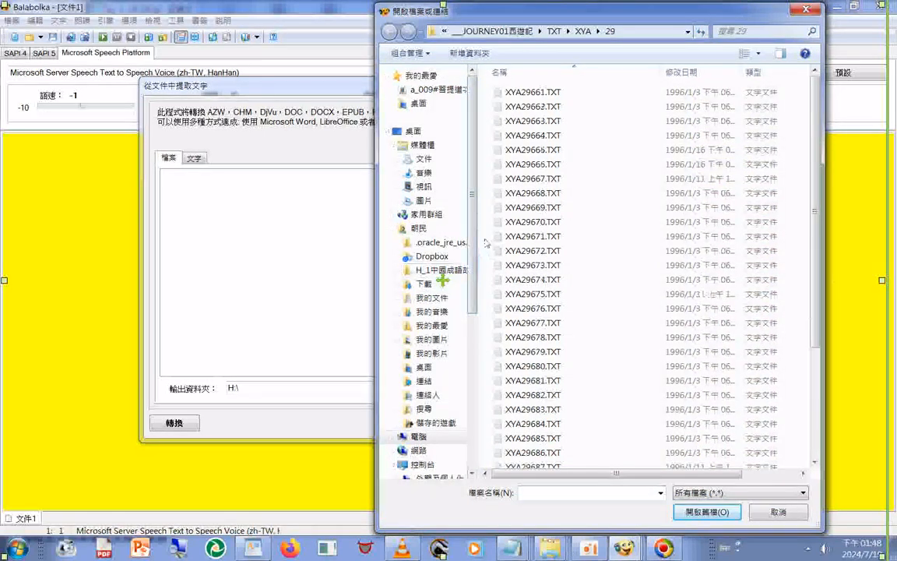
{"action": "left_click", "coordinate": [485, 243]}
{"action": "key", "text": "ctrl+a"}
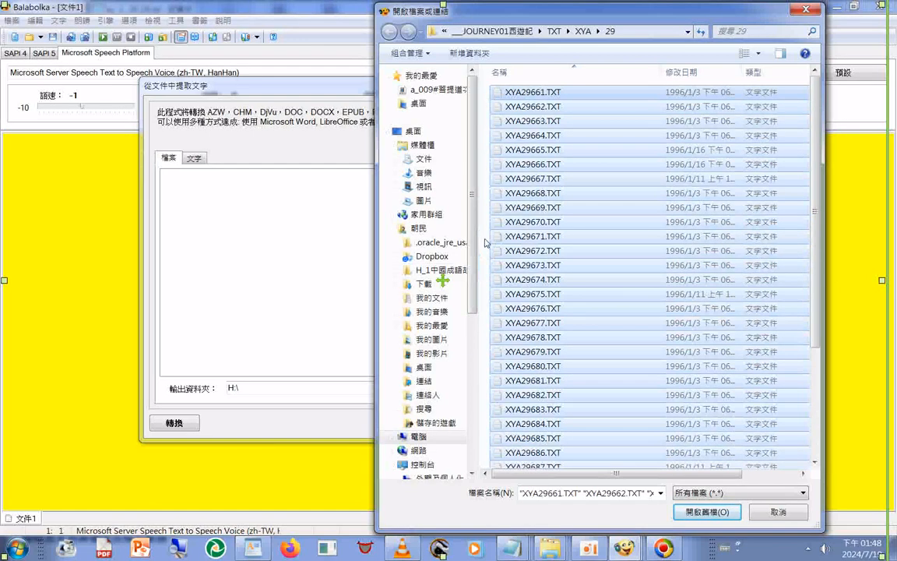
{"action": "key", "text": "Return"}
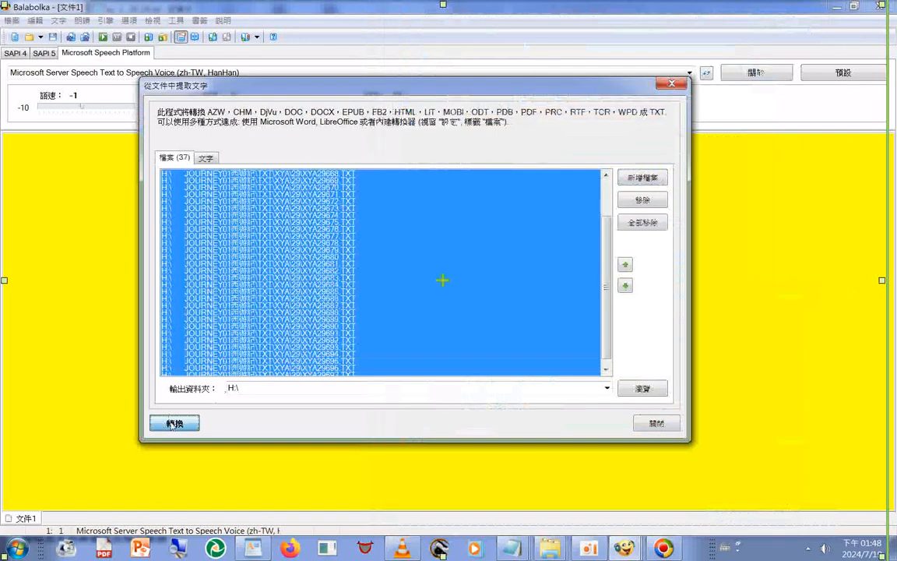
Step: Convert the folder 29 files into one combined file on drive H and clear the extraction list
{"action": "left_click", "coordinate": [173, 424]}
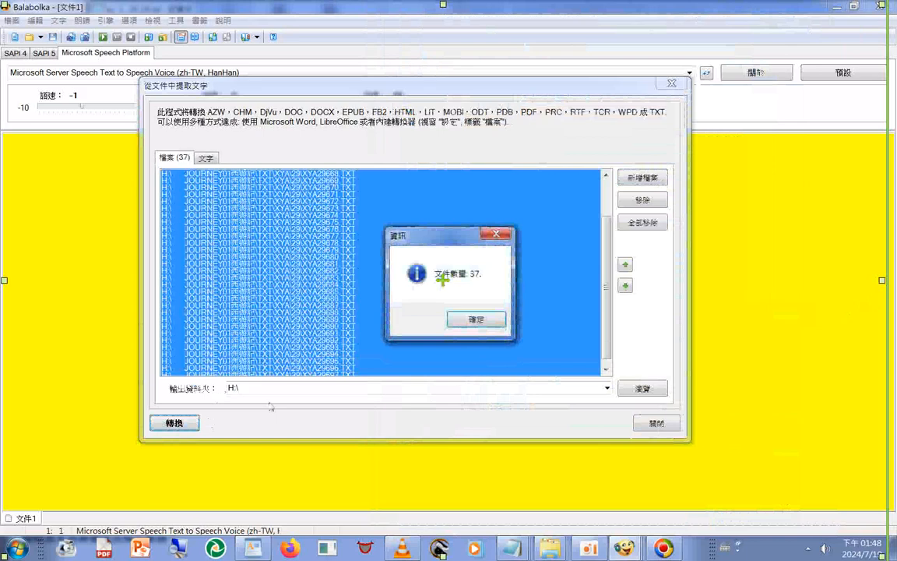
{"action": "key", "text": "Return"}
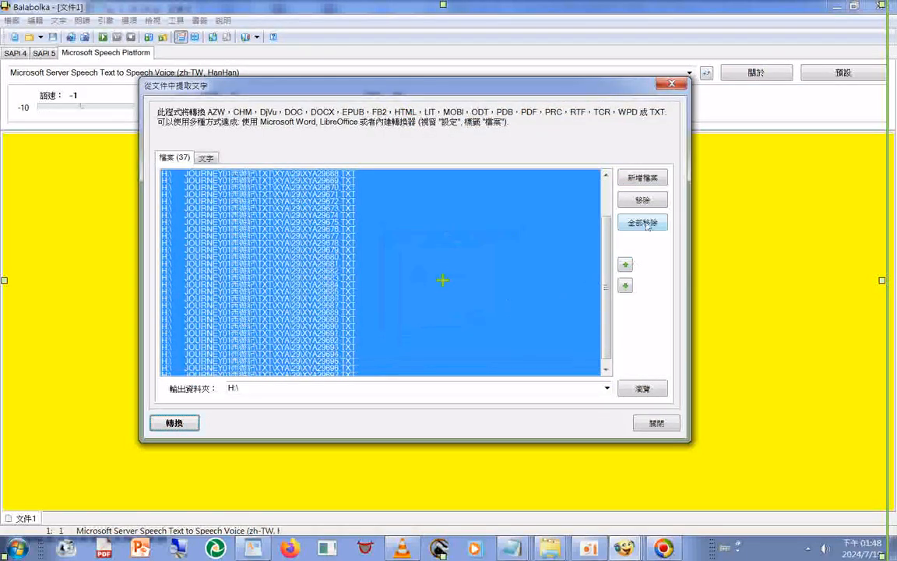
{"action": "left_click", "coordinate": [646, 223]}
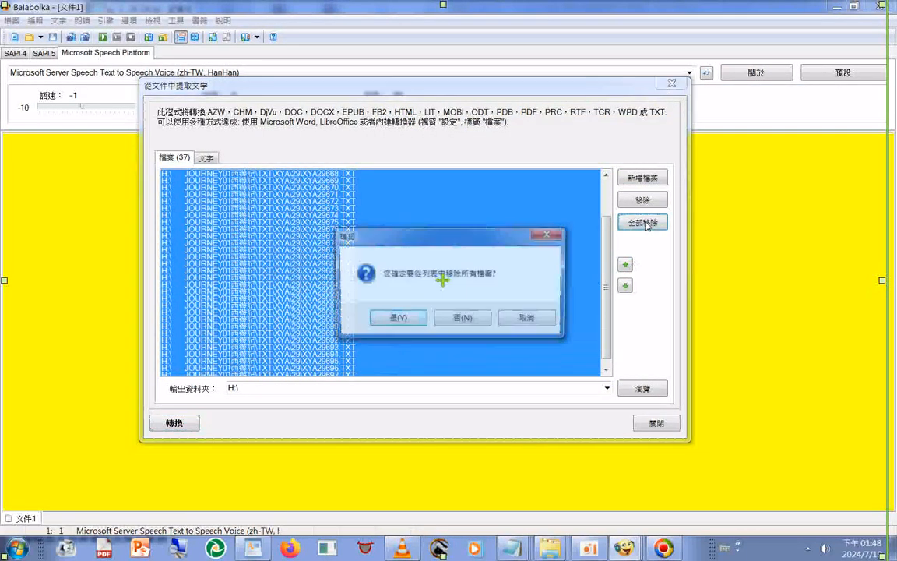
{"action": "left_click", "coordinate": [395, 319]}
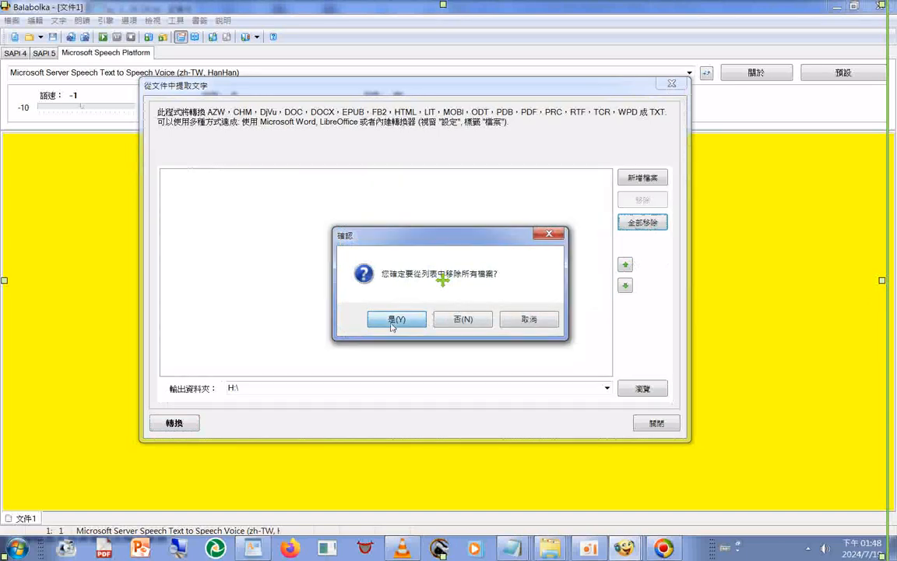
Step: Add all text files from XYA folder 29 to the emptied extraction list again
{"action": "left_click", "coordinate": [640, 178]}
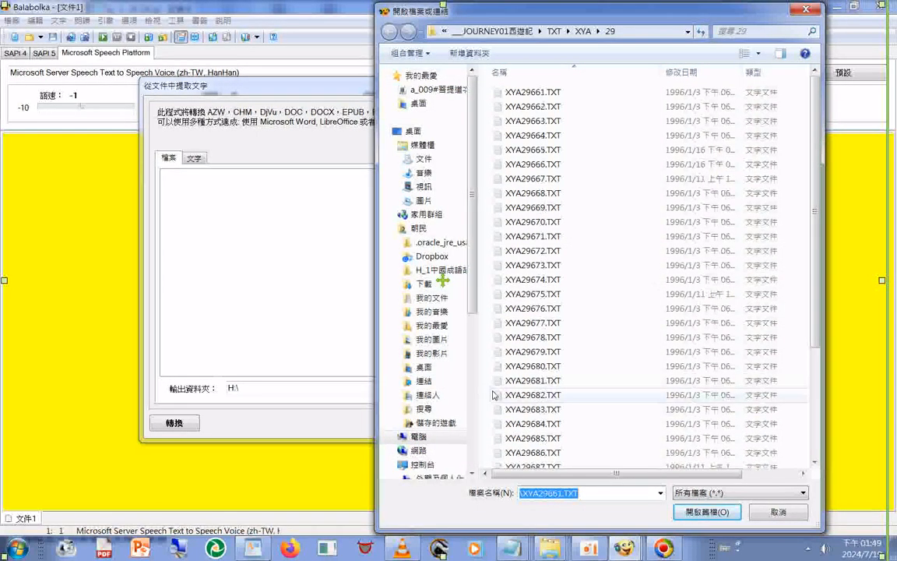
{"action": "left_click", "coordinate": [483, 348]}
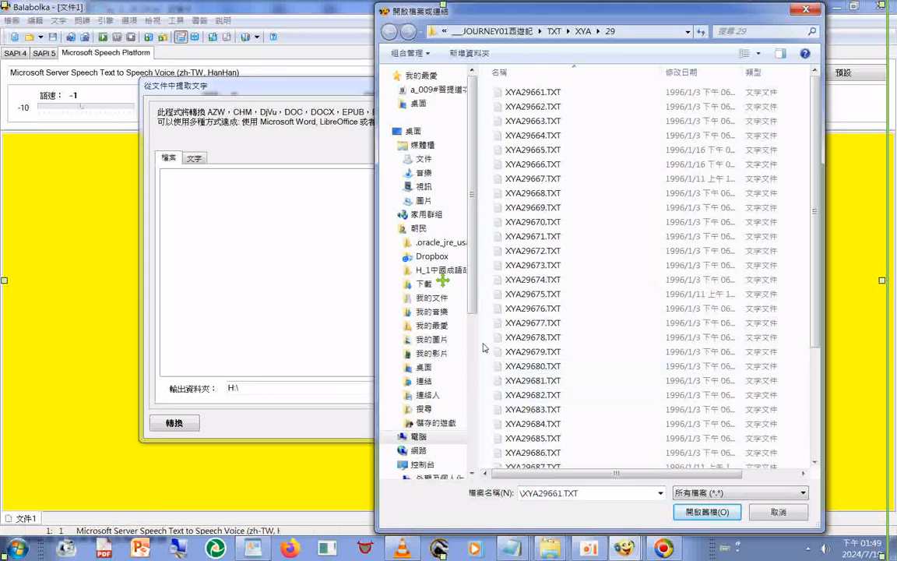
{"action": "key", "text": "ctrl+a"}
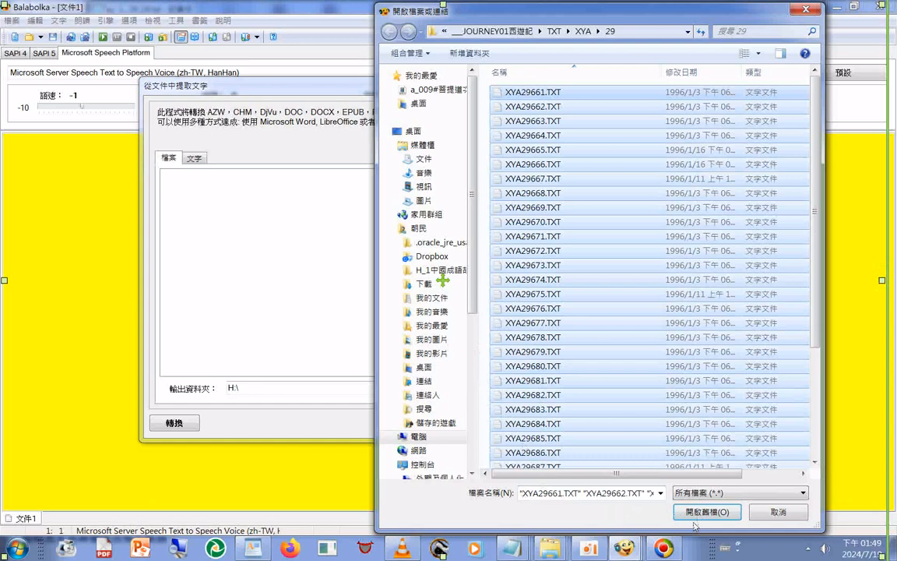
{"action": "left_click", "coordinate": [695, 516]}
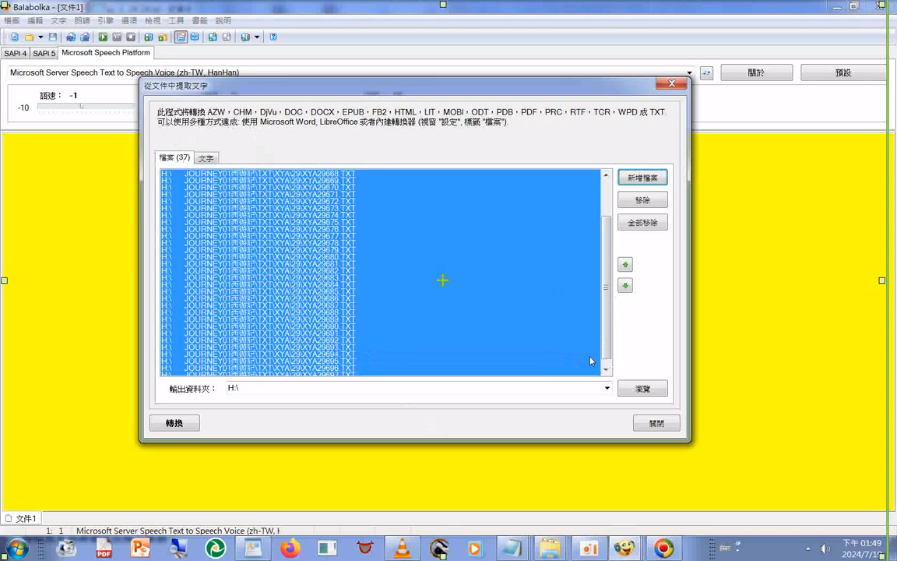
Step: Run the folder 29 conversion to drive H again, declining to overwrite the existing "xy 1...39 29.txt"
{"action": "left_click", "coordinate": [181, 427]}
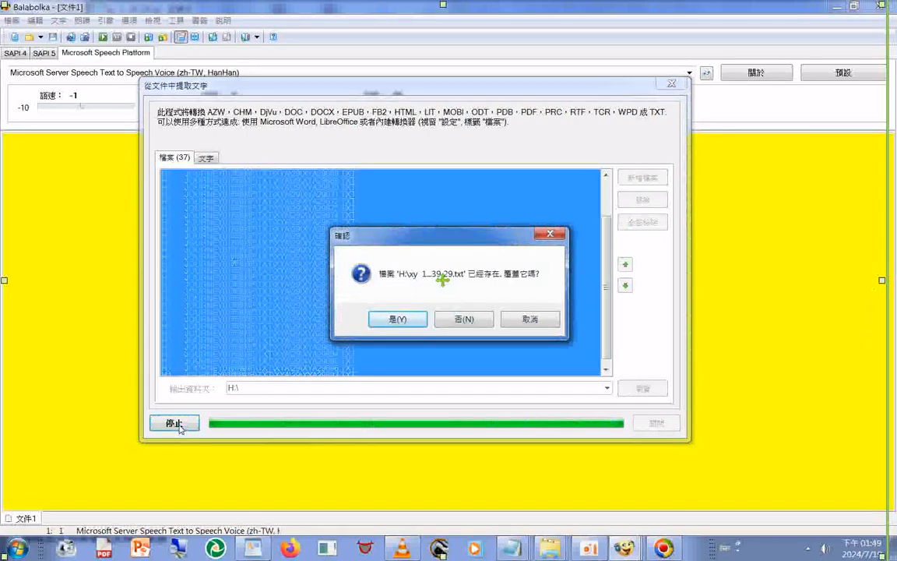
{"action": "left_click", "coordinate": [465, 320]}
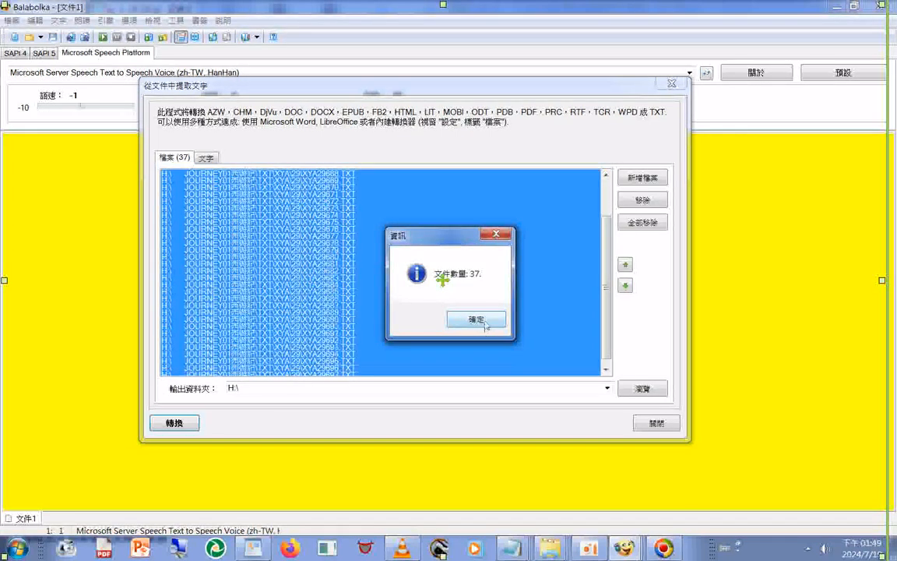
{"action": "left_click", "coordinate": [484, 323]}
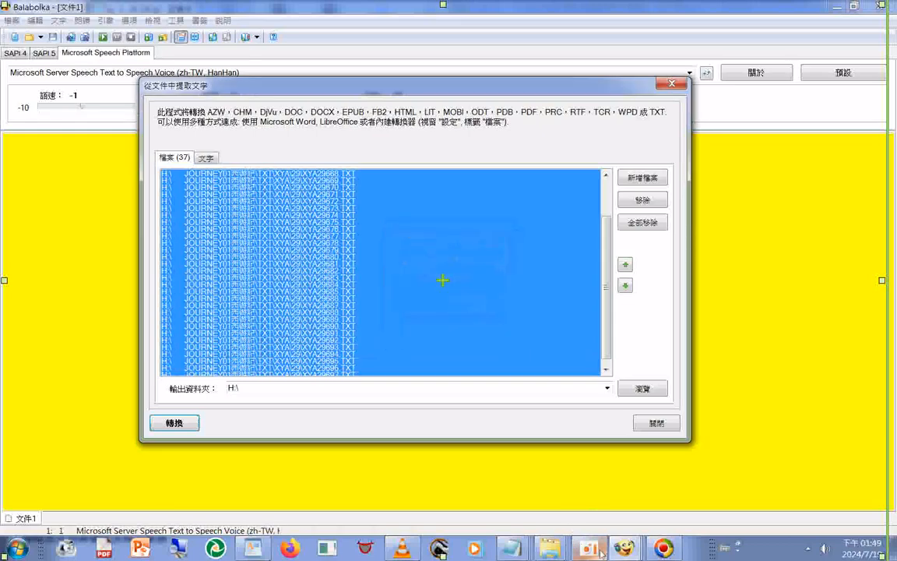